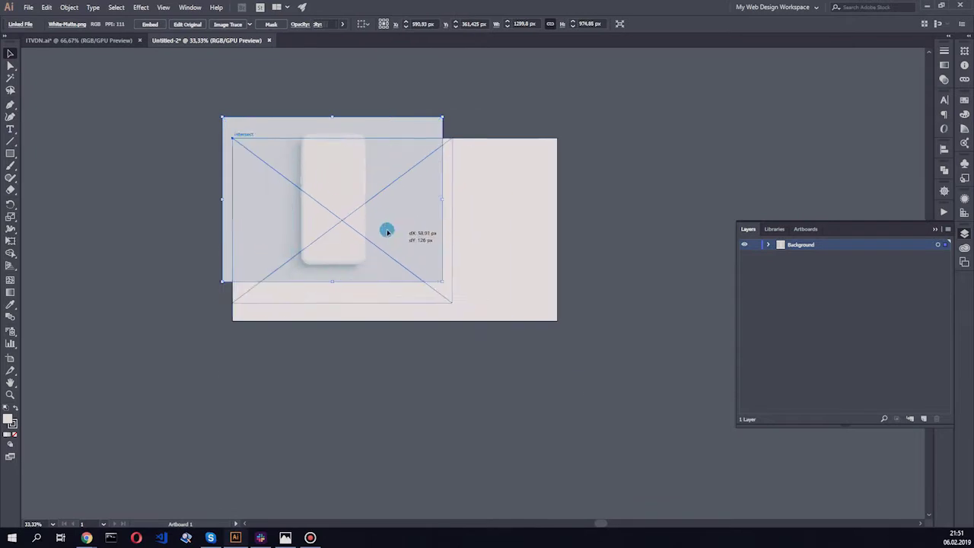
# - Size the placed White-Matte.png phone mockup to cover most of the artboard
pyautogui.moveTo(387, 226); pyautogui.dragTo(474, 320)
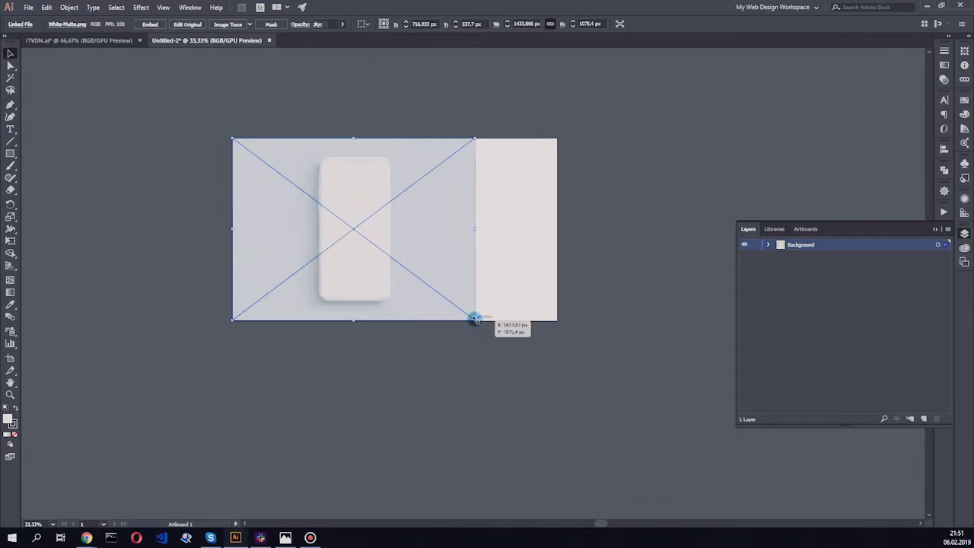
pyautogui.press('p')
pyautogui.scroll(6, 365, 152)
pyautogui.scroll(3, 276, 206)
# - Start tracing the phone body's edge with the Pen, rounding the first corner
pyautogui.click(202, 415)
pyautogui.click(203, 221)
pyautogui.moveTo(198, 245)
pyautogui.mouseDown()
pyautogui.moveTo(229, 217)
pyautogui.moveTo(223, 187)
pyautogui.mouseUp()
pyautogui.moveTo(324, 196); pyautogui.dragTo(137, 220)
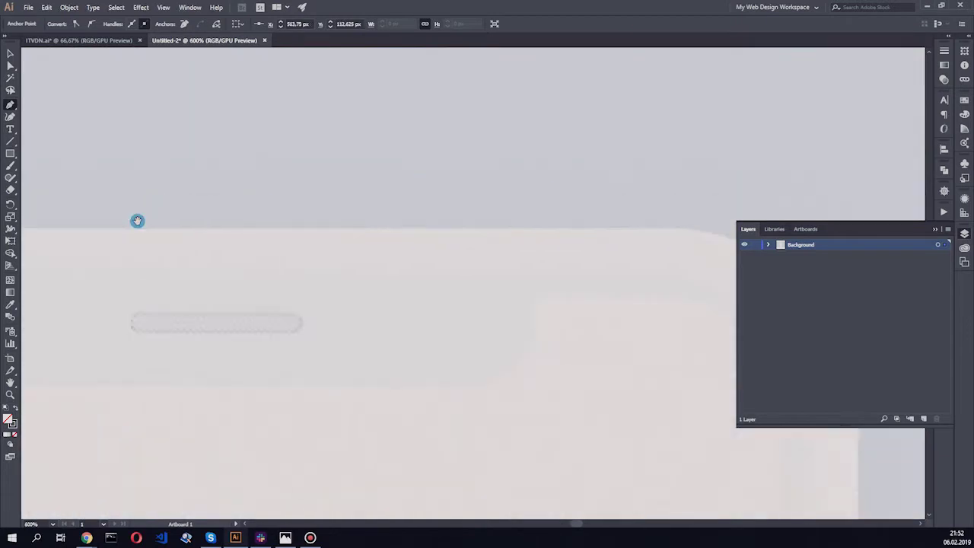
pyautogui.hscroll(5, 136, 220)
pyautogui.scroll(1, 315, 246)
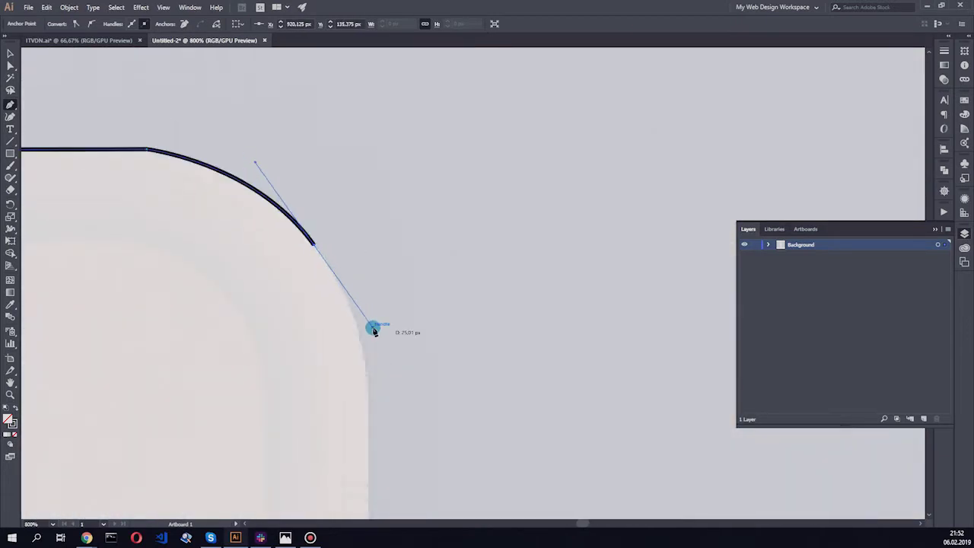
pyautogui.scroll(2, 330, 218)
pyautogui.scroll(1, 361, 328)
# - Curve the outline around the top-right corner and close the path at its starting anchor
pyautogui.moveTo(366, 364); pyautogui.dragTo(370, 406)
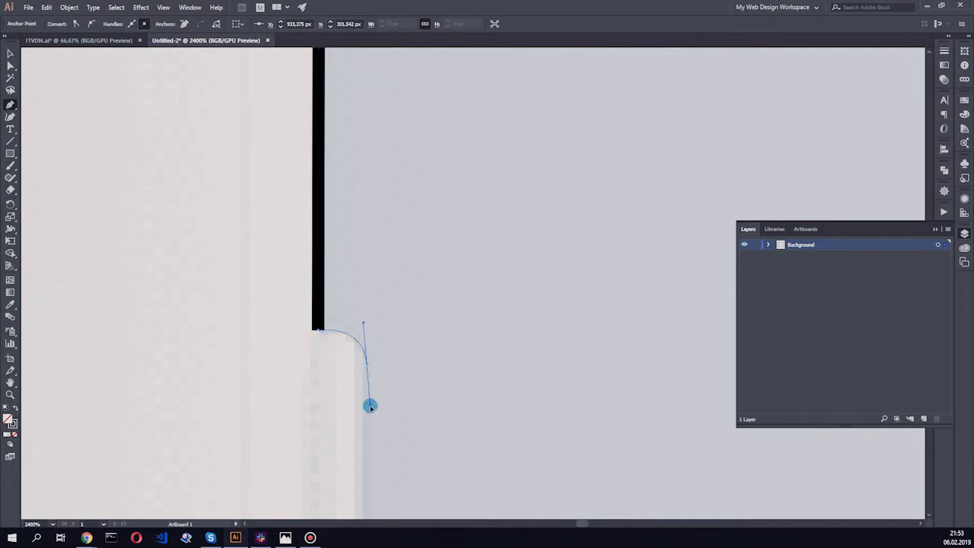
pyautogui.scroll(-2, 369, 406)
pyautogui.scroll(-3, 361, 147)
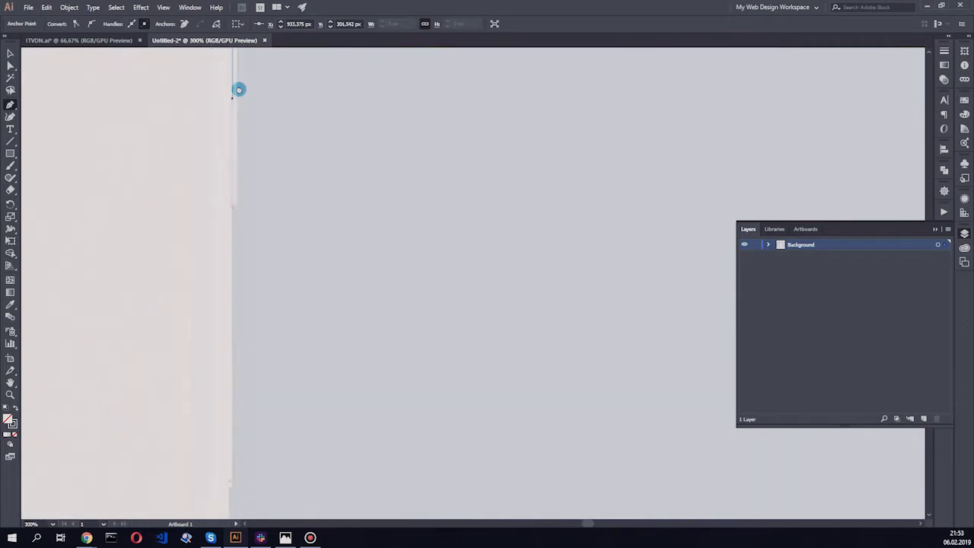
pyautogui.scroll(2, 307, 302)
pyautogui.scroll(1, 297, 297)
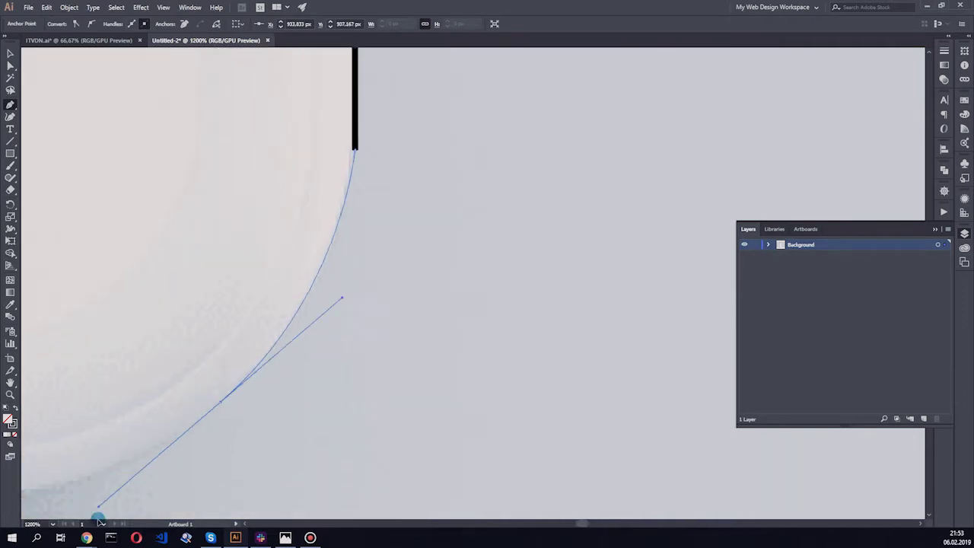
pyautogui.scroll(-2, 497, 202)
pyautogui.scroll(-2, 315, 202)
pyautogui.scroll(1, 241, 200)
pyautogui.hscroll(-3, 241, 200)
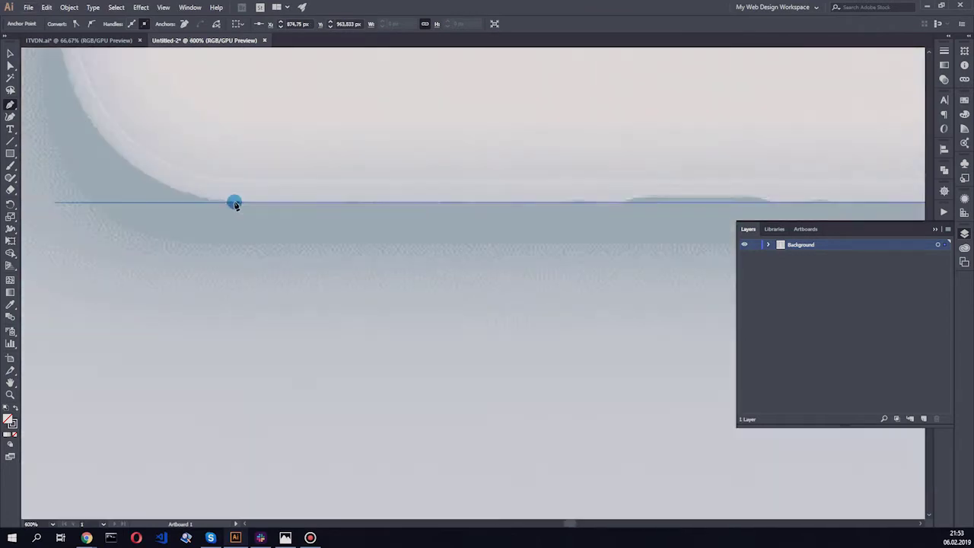
pyautogui.scroll(1, 241, 200)
pyautogui.scroll(-1, 289, 218)
pyautogui.scroll(1, 153, 107)
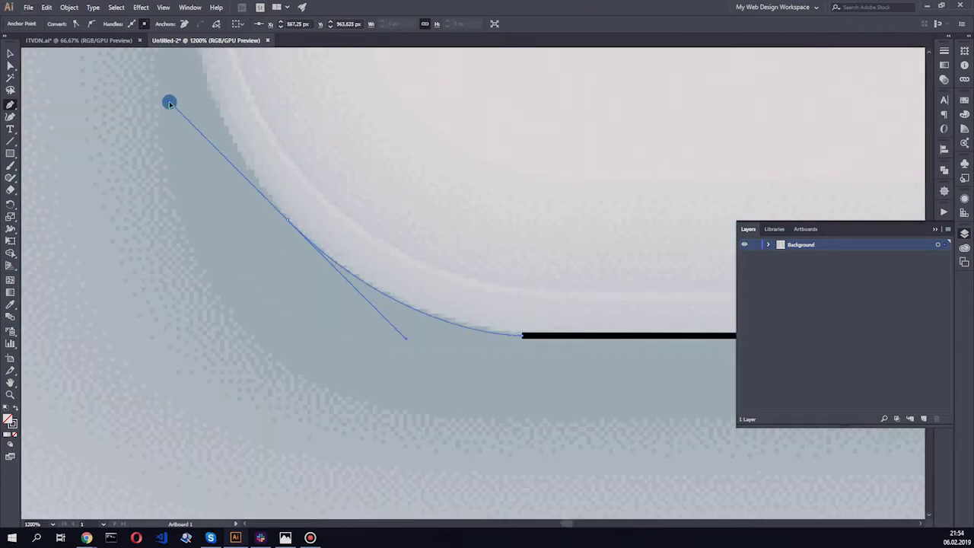
pyautogui.scroll(-1, 171, 102)
pyautogui.click(217, 191)
pyautogui.scroll(-2, 220, 175)
pyautogui.click(433, 347)
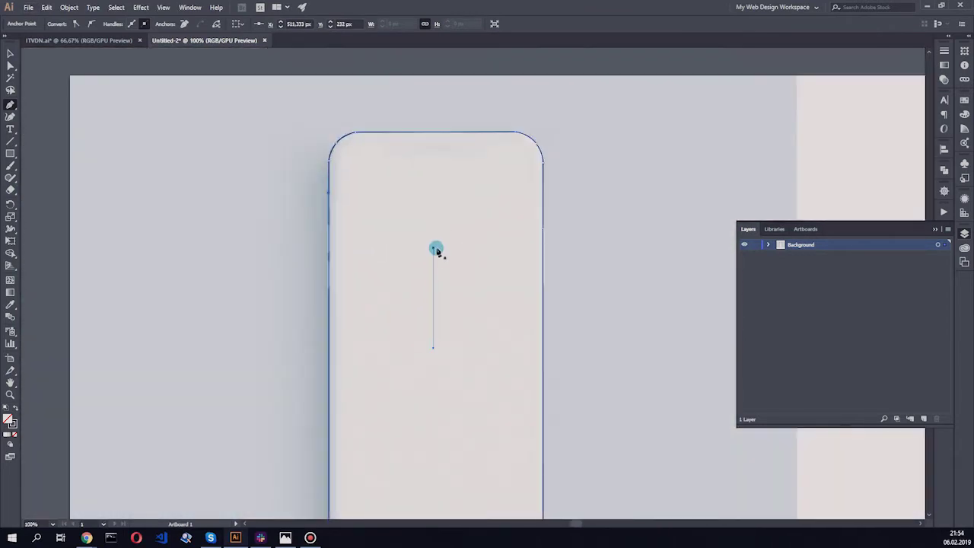
pyautogui.hotkey('ctrl', 'z')
pyautogui.scroll(3, 356, 167)
# - Rename the traced outline's layer to Main-grund in the Layers panel
pyautogui.click(769, 244)
pyautogui.scroll(-3, 517, 228)
pyautogui.click(937, 268)
pyautogui.doubleClick(871, 255)
pyautogui.press('Return')
pyautogui.scroll(3, 495, 235)
pyautogui.scroll(-2, 495, 182)
pyautogui.scroll(3, 368, 228)
# - Place a Pen anchor on the phone's left edge, then switch to Direct Selection
pyautogui.press('p')
pyautogui.scroll(3, 327, 196)
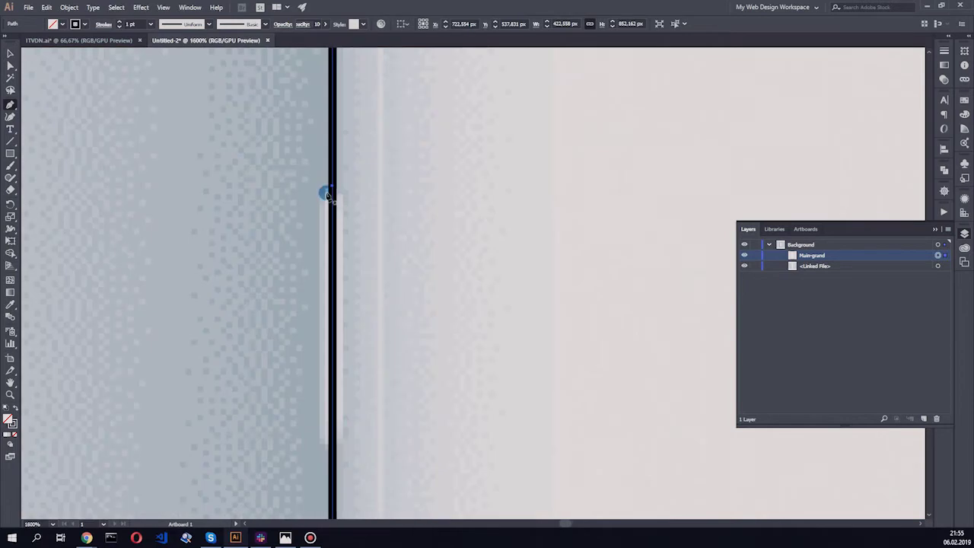
pyautogui.click(345, 195)
pyautogui.scroll(-2, 345, 191)
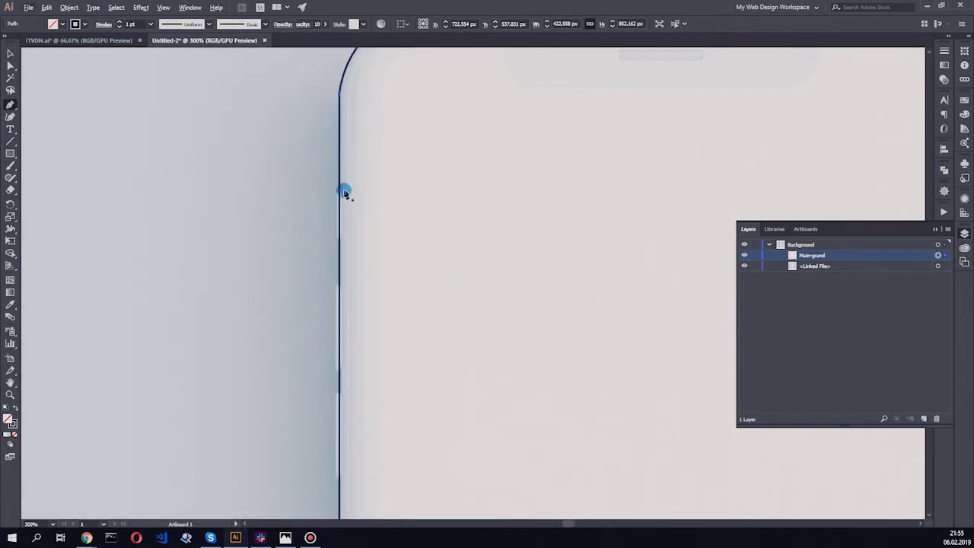
pyautogui.scroll(-1, 351, 177)
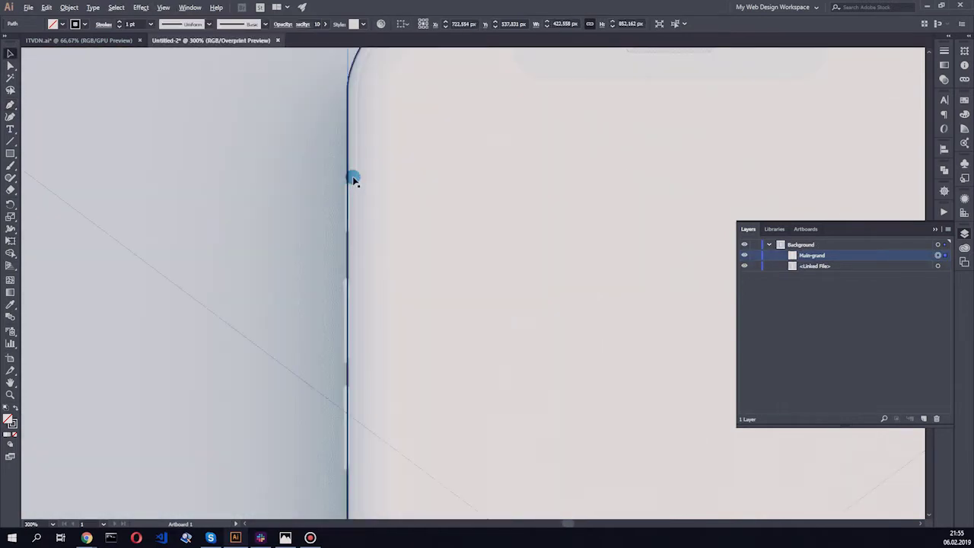
pyautogui.scroll(-3, 348, 228)
pyautogui.scroll(3, 344, 263)
pyautogui.scroll(-2, 555, 140)
pyautogui.scroll(3, 554, 141)
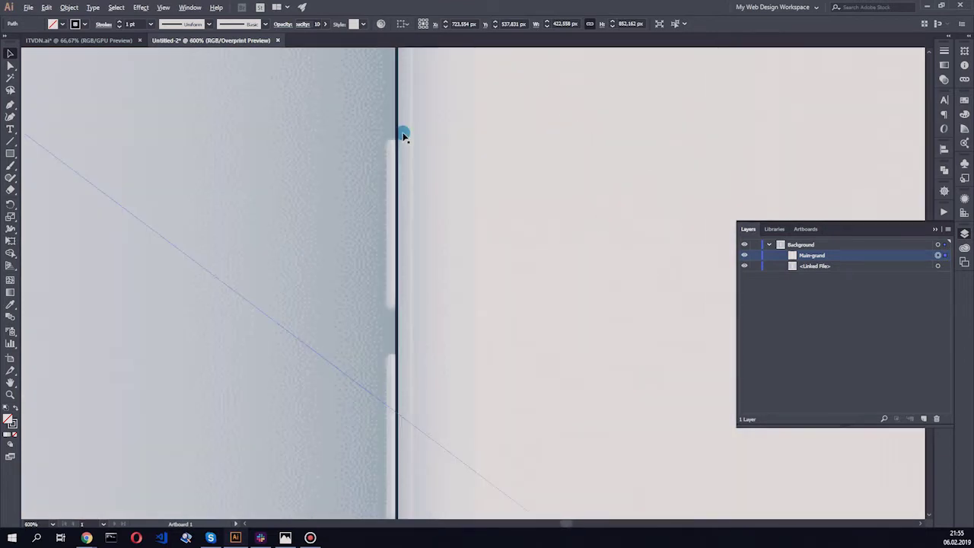
pyautogui.scroll(-4, 463, 189)
pyautogui.press('a')
pyautogui.scroll(4, 465, 175)
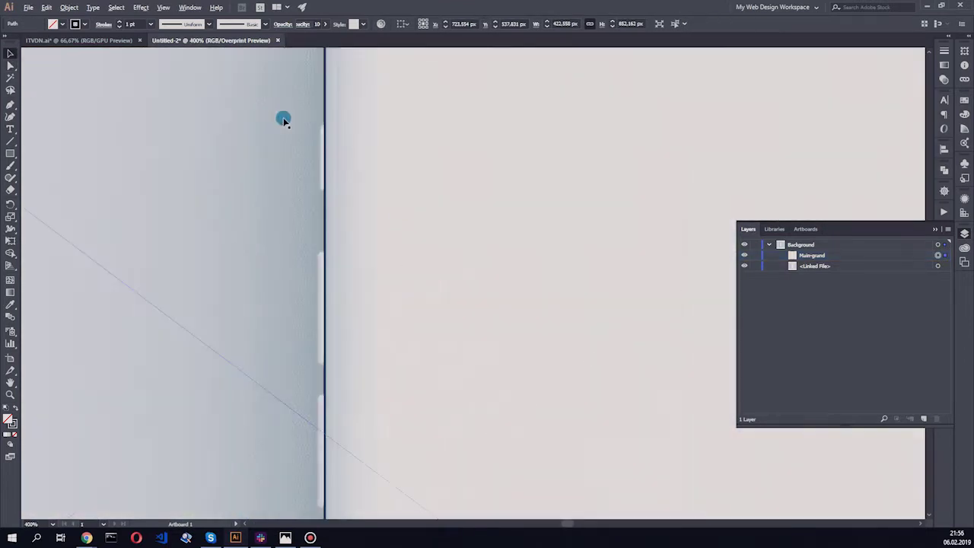
# - Hide Main-grund and trace the first side button as a curved outline path
pyautogui.press('p')
pyautogui.click(744, 255)
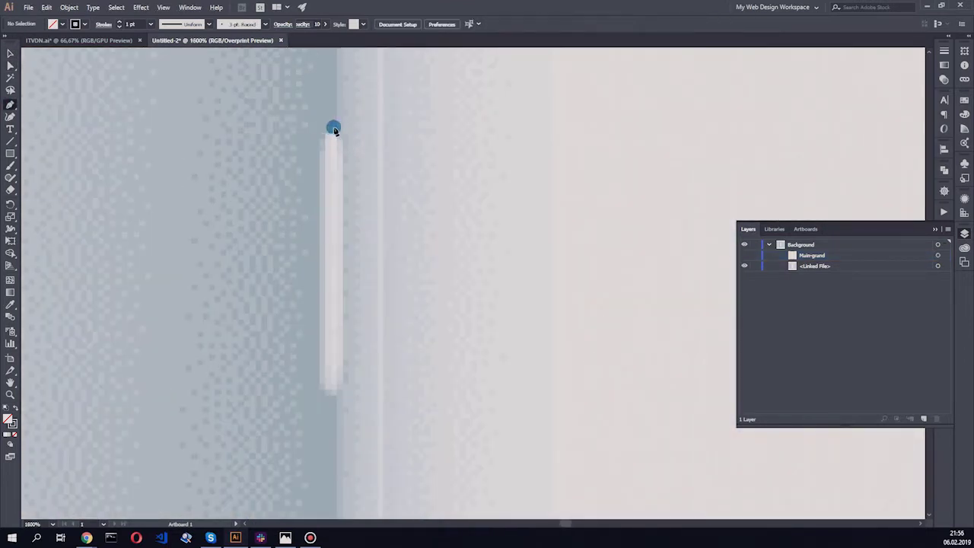
pyautogui.moveTo(332, 128); pyautogui.dragTo(324, 387)
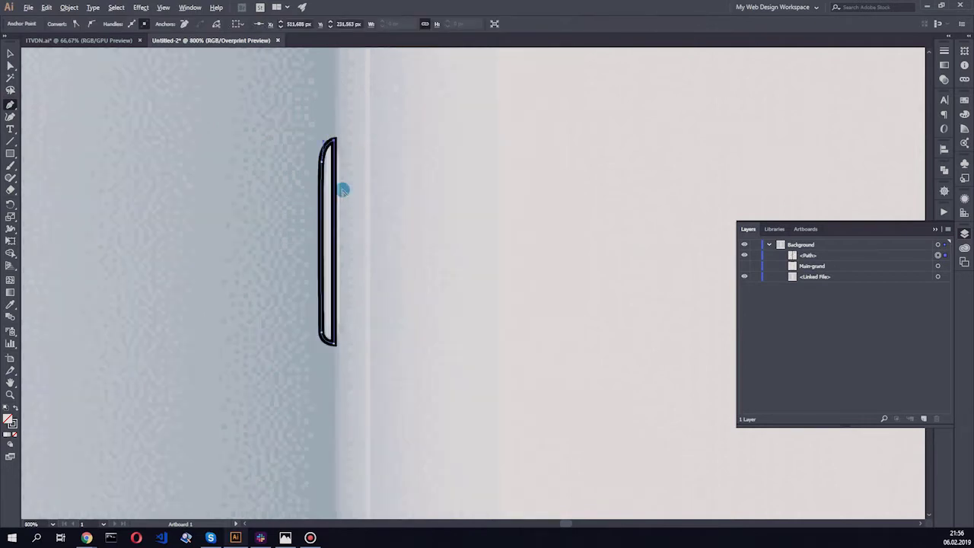
pyautogui.scroll(2, 338, 289)
pyautogui.scroll(1, 331, 297)
pyautogui.click(291, 273)
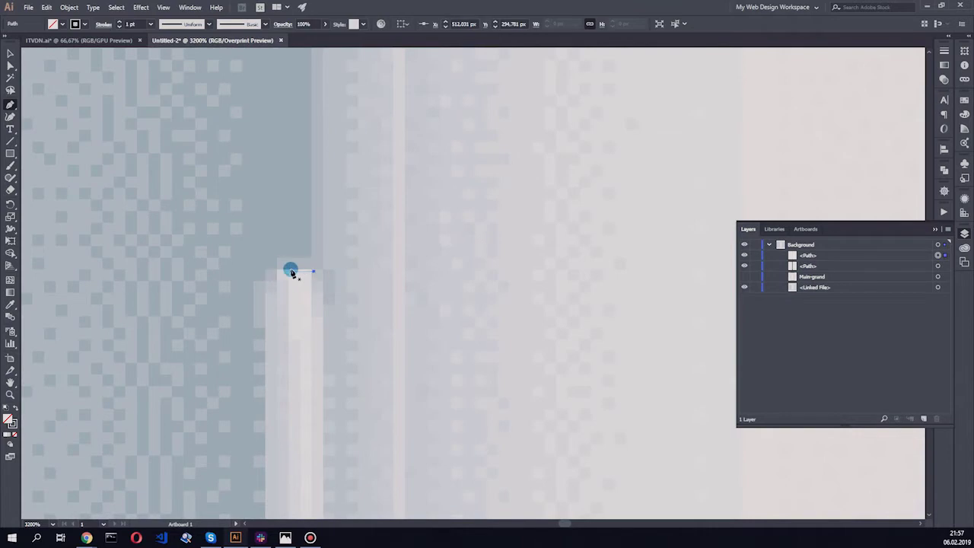
pyautogui.press('p')
pyautogui.moveTo(259, 280); pyautogui.dragTo(264, 332)
pyautogui.scroll(-1, 263, 331)
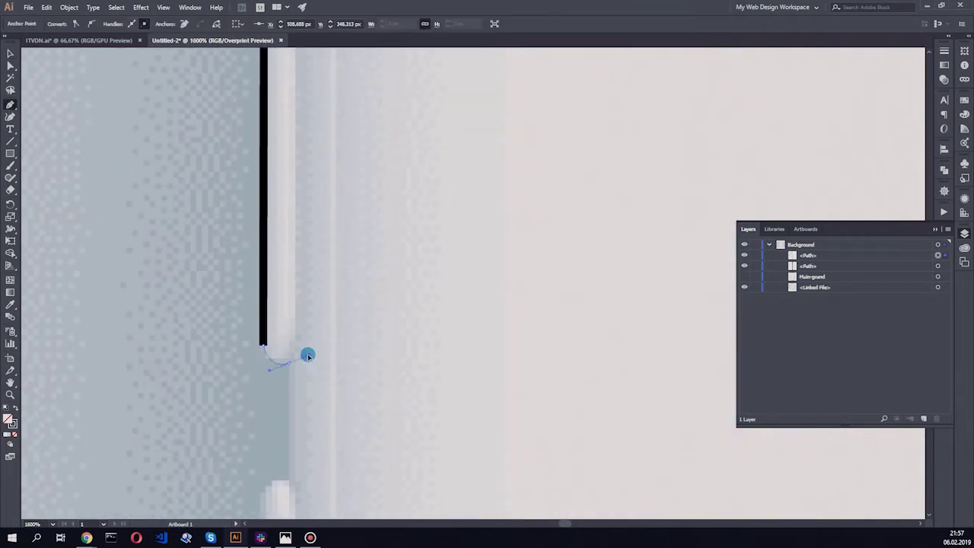
pyautogui.scroll(3, 308, 356)
pyautogui.scroll(3, 307, 355)
pyautogui.press('v')
pyautogui.scroll(-6, 315, 231)
pyautogui.click(365, 292)
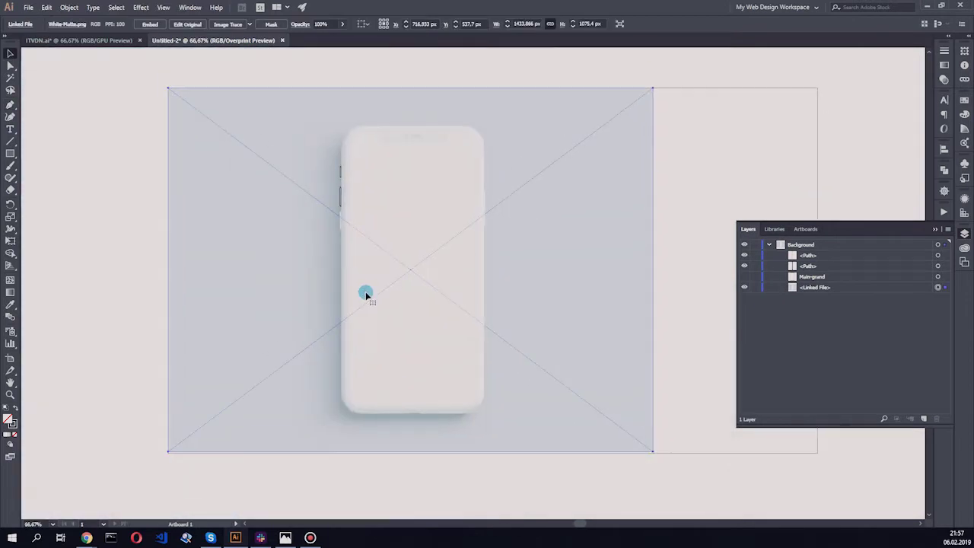
pyautogui.scroll(5, 339, 182)
pyautogui.scroll(3, 332, 78)
# - Trace the second side button's outline, curving around its top corner
pyautogui.press('p')
pyautogui.click(322, 108)
pyautogui.moveTo(306, 129); pyautogui.dragTo(303, 447)
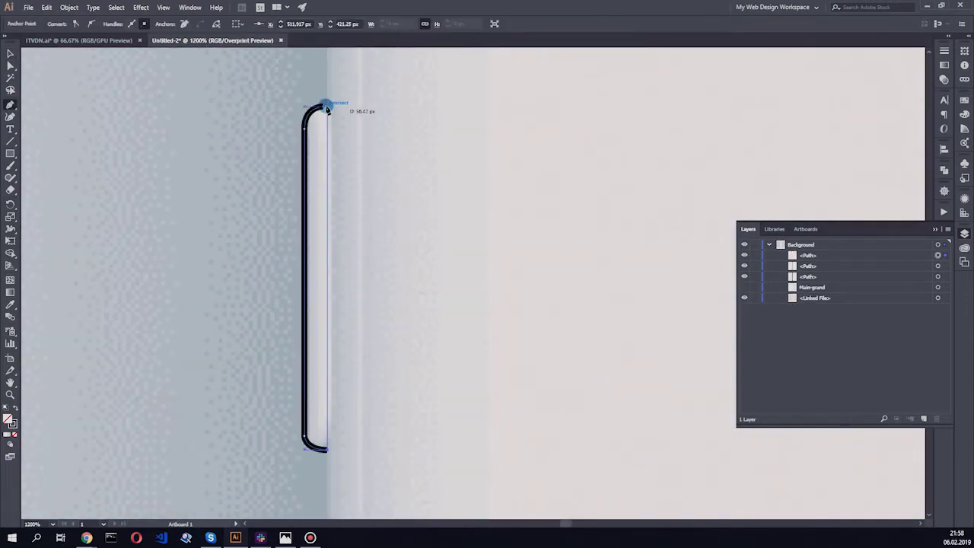
pyautogui.scroll(-5, 331, 100)
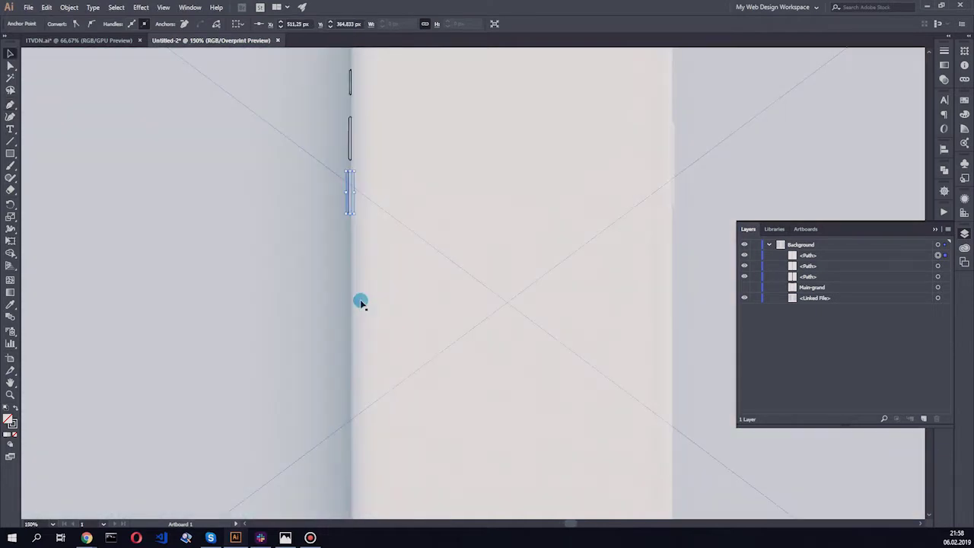
pyautogui.press('v')
pyautogui.scroll(-4, 387, 371)
pyautogui.click(387, 371)
pyautogui.scroll(3, 343, 315)
pyautogui.scroll(2, 353, 308)
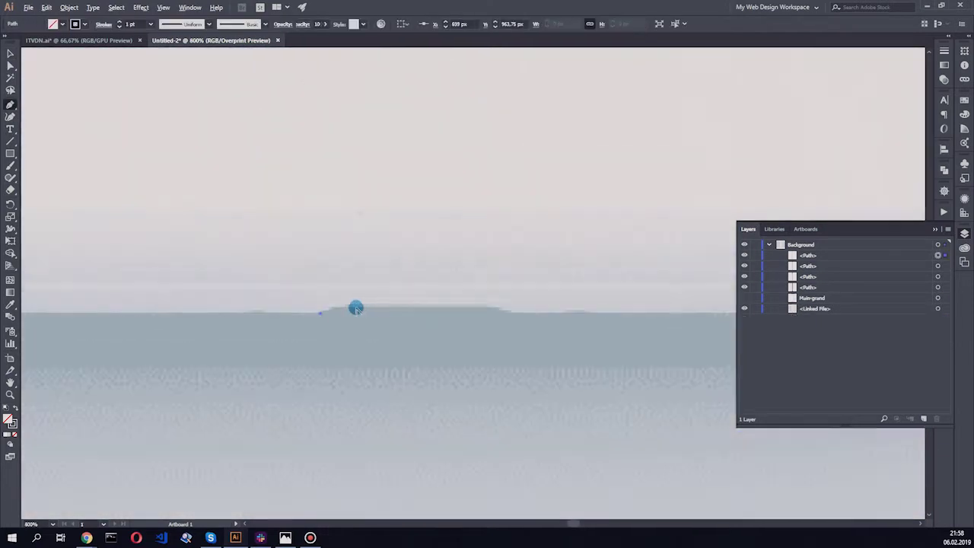
# - Trace the detail on the phone's bottom edge as a closed path
pyautogui.press('p')
pyautogui.click(340, 302)
pyautogui.click(554, 301)
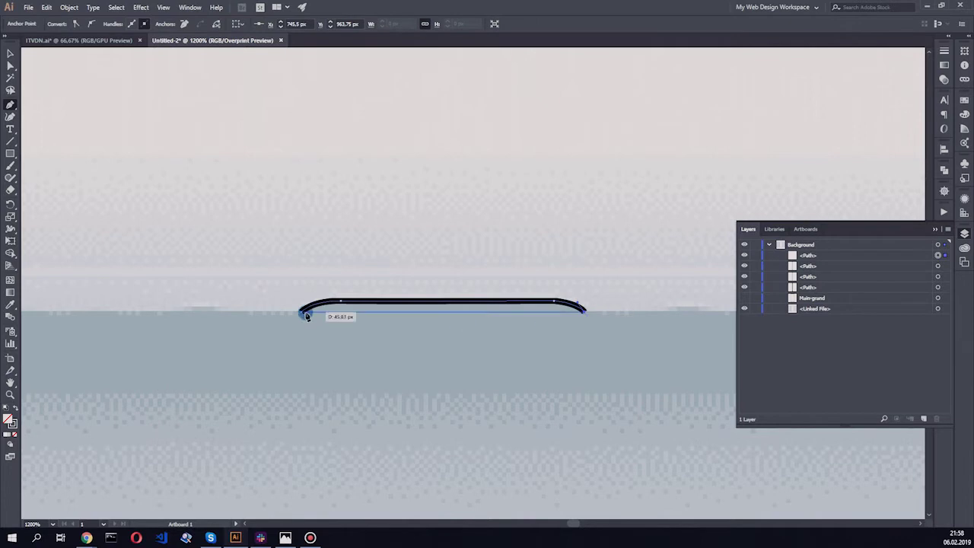
pyautogui.click(318, 316)
pyautogui.scroll(-1, 378, 330)
pyautogui.press('v')
pyautogui.click(434, 200)
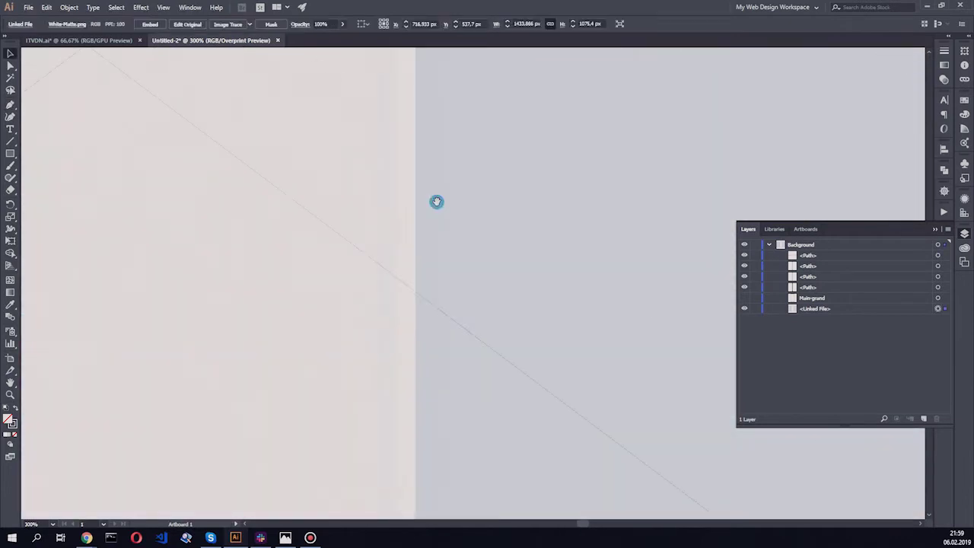
# - Trace the right-edge button, then show Main-grund and select it with the traced paths
pyautogui.click(333, 222)
pyautogui.scroll(-3, 346, 304)
pyautogui.click(350, 337)
pyautogui.click(339, 427)
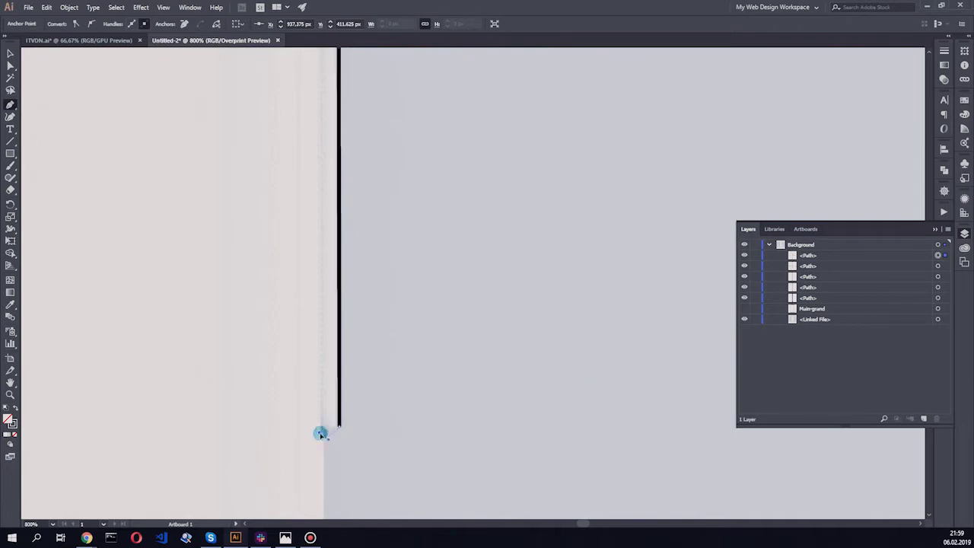
pyautogui.scroll(3, 323, 430)
pyautogui.click(326, 191)
pyautogui.press('v')
pyautogui.click(369, 205)
pyautogui.scroll(-5, 287, 247)
pyautogui.scroll(2, 307, 309)
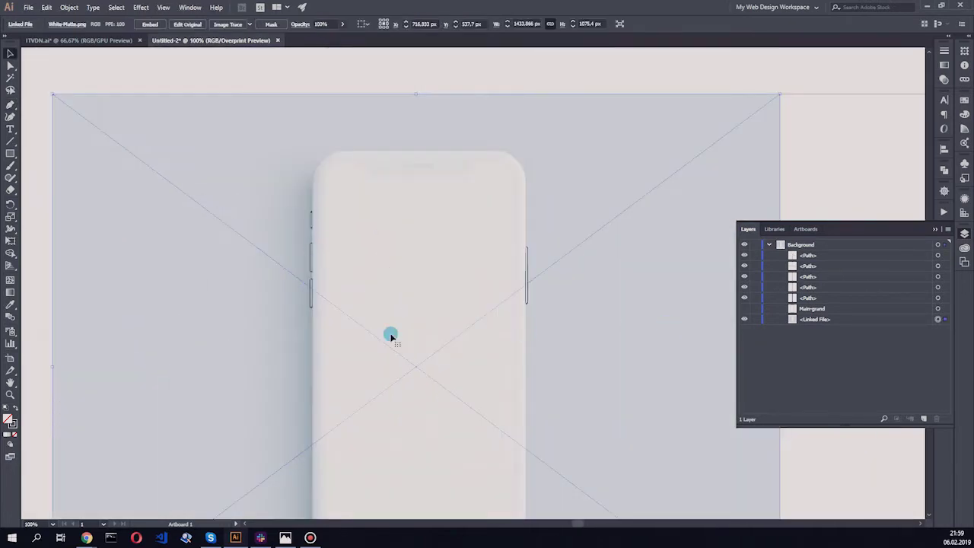
pyautogui.click(812, 308)
pyautogui.keyDown('shift'); pyautogui.click(812, 308); pyautogui.keyUp('shift')
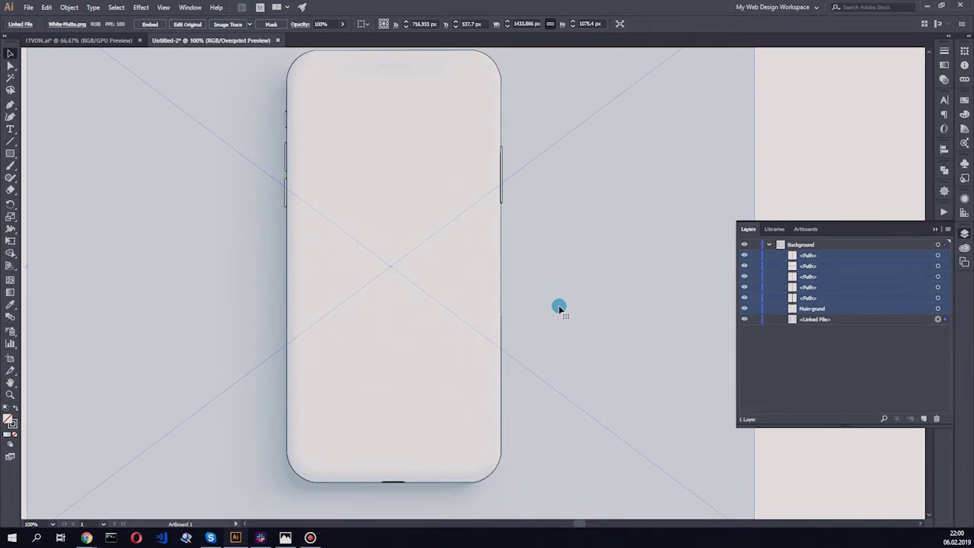
# - Draw an inner outline curving around the phone's top-left corner
pyautogui.scroll(5, 605, 261)
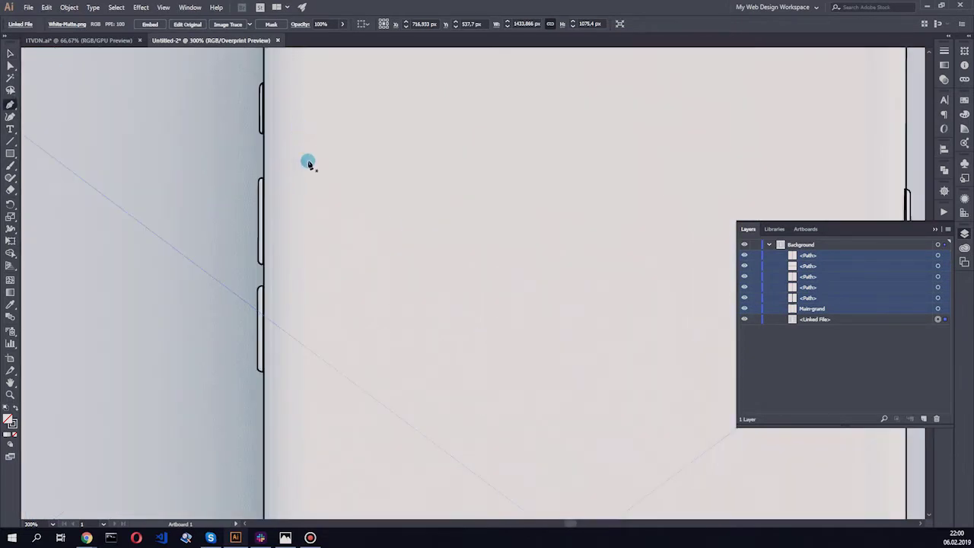
pyautogui.click(228, 304)
pyautogui.click(228, 218)
pyautogui.scroll(2, 273, 167)
pyautogui.moveTo(237, 180); pyautogui.dragTo(332, 158)
pyautogui.scroll(1, 282, 172)
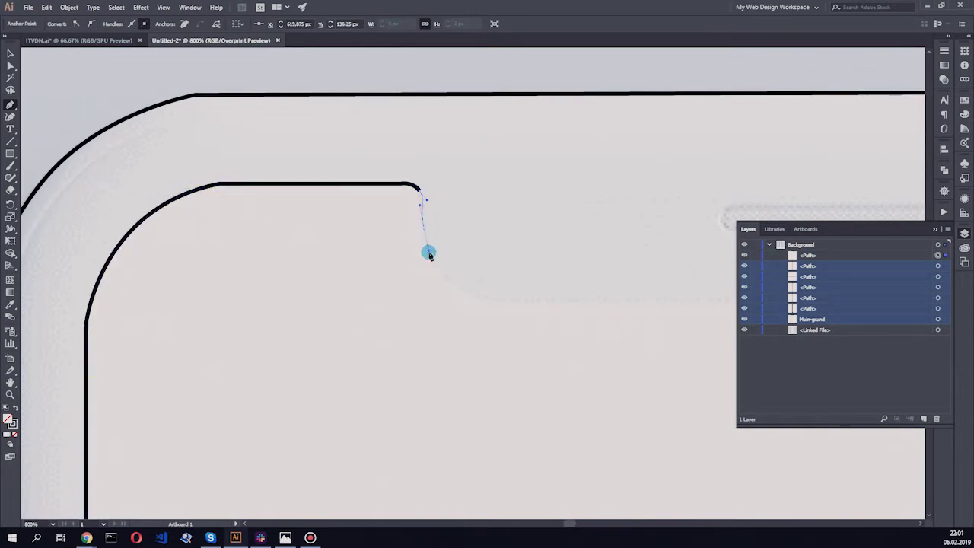
pyautogui.scroll(5, 492, 282)
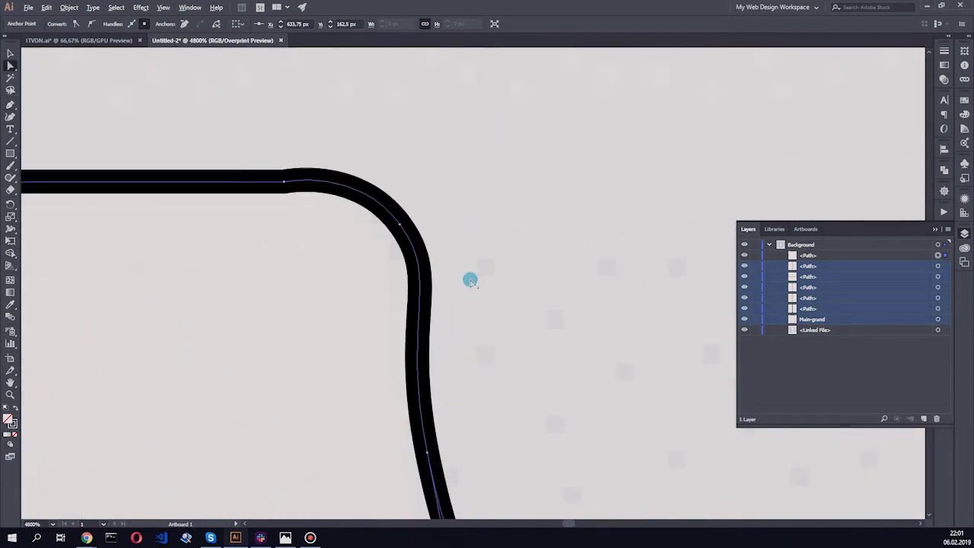
# - Adjust the notch curve's handles with Direct Selection to smooth its bend
pyautogui.moveTo(370, 221); pyautogui.dragTo(409, 186)
pyautogui.click(409, 186)
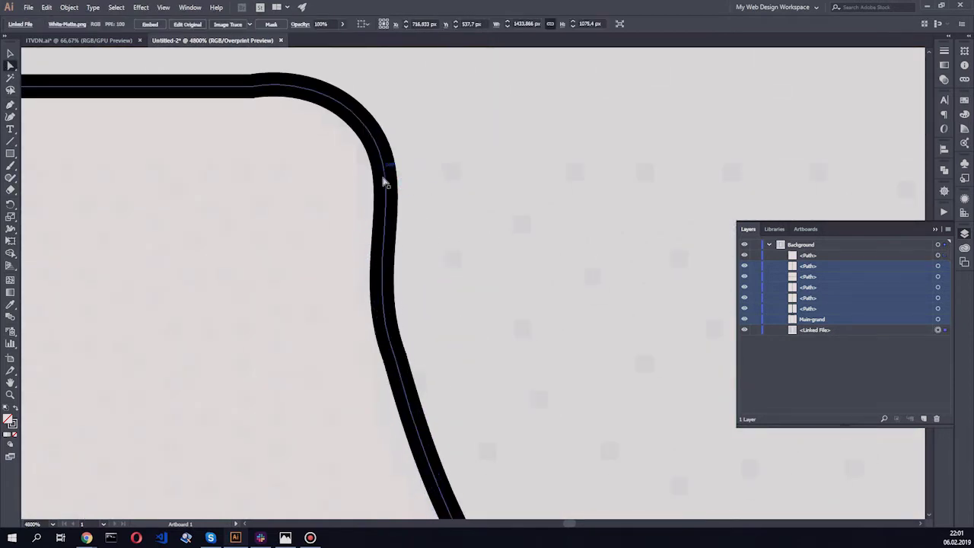
pyautogui.scroll(-3, 381, 182)
pyautogui.scroll(3, 325, 166)
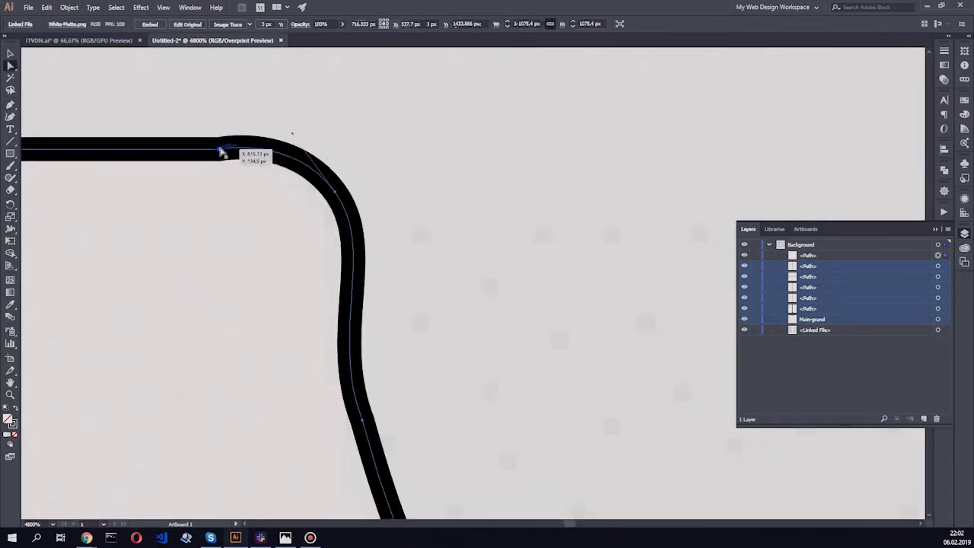
pyautogui.moveTo(337, 170)
pyautogui.mouseDown()
pyautogui.moveTo(374, 256)
pyautogui.moveTo(337, 195)
pyautogui.moveTo(378, 264)
pyautogui.mouseUp()
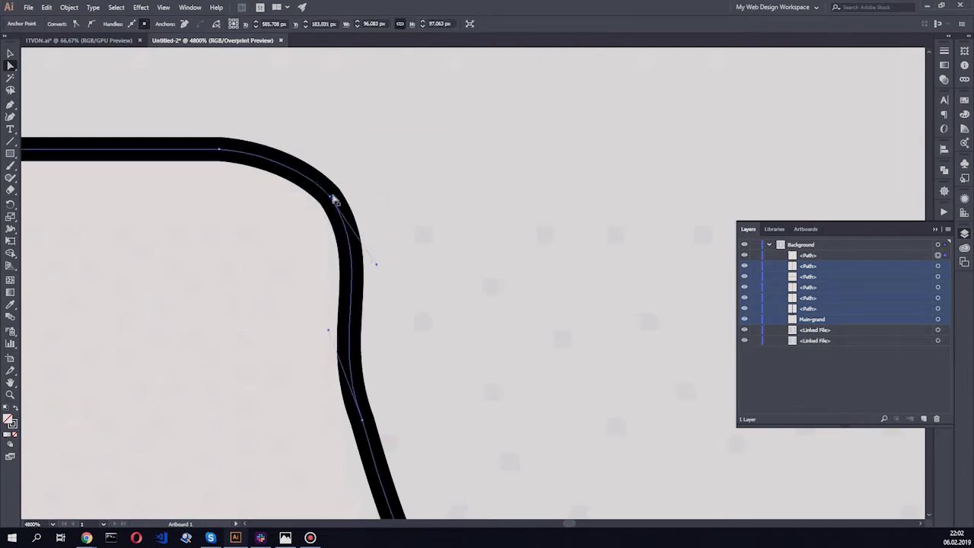
pyautogui.moveTo(374, 304)
pyautogui.mouseDown()
pyautogui.moveTo(282, 268)
pyautogui.moveTo(323, 421)
pyautogui.mouseUp()
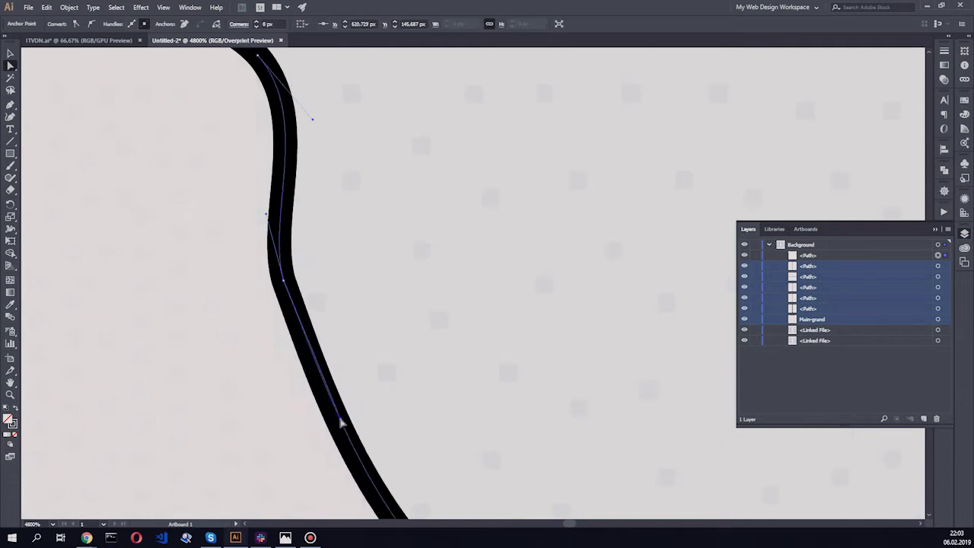
pyautogui.click(332, 276)
pyautogui.scroll(-6, 268, 240)
pyautogui.scroll(2, 269, 240)
pyautogui.click(355, 261)
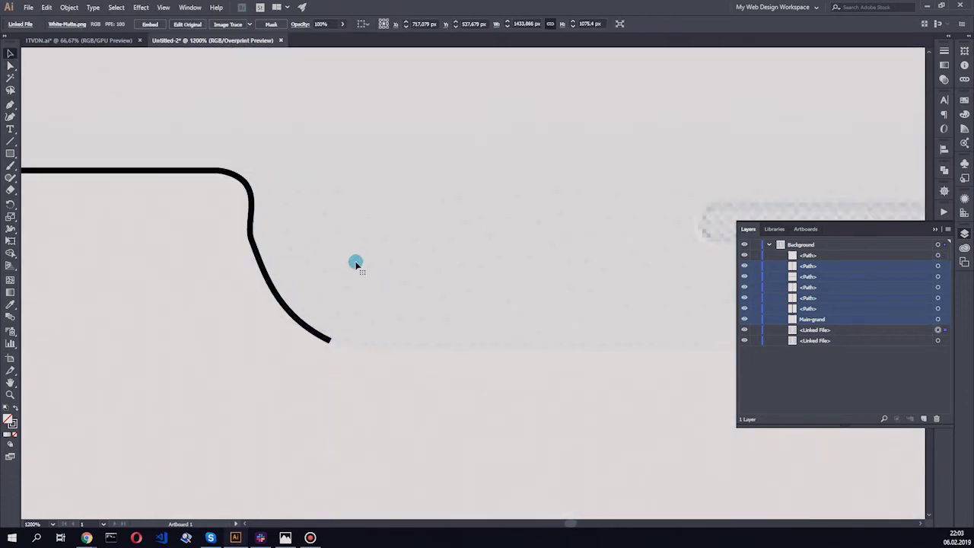
# - Choose the Pencil tool from the toolbar's drawing tools
pyautogui.click(10, 254)
pyautogui.click(10, 216)
pyautogui.click(10, 190)
pyautogui.click(45, 191)
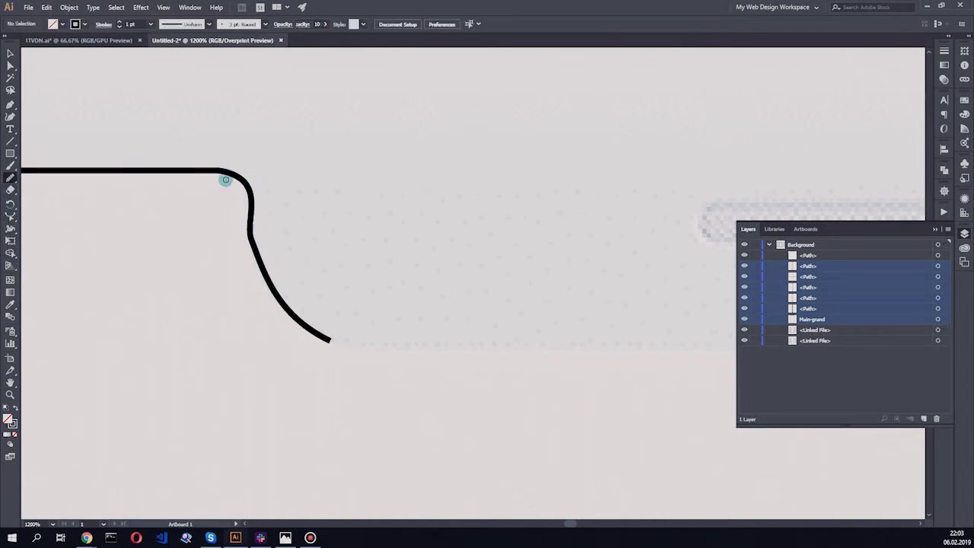
# - Select the notch curve's right endpoint and drag it out to extend the bottom edge
pyautogui.click(939, 311)
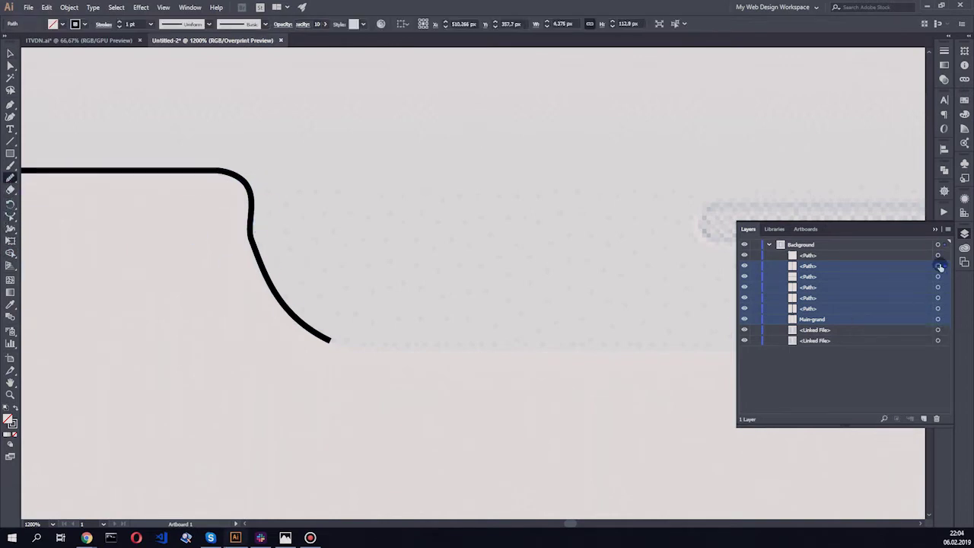
pyautogui.click(333, 345)
pyautogui.hotkey('ctrl', '-')
pyautogui.hotkey('ctrl', '-')
pyautogui.hotkey('ctrl', '+')
pyautogui.hotkey('ctrl', '+')
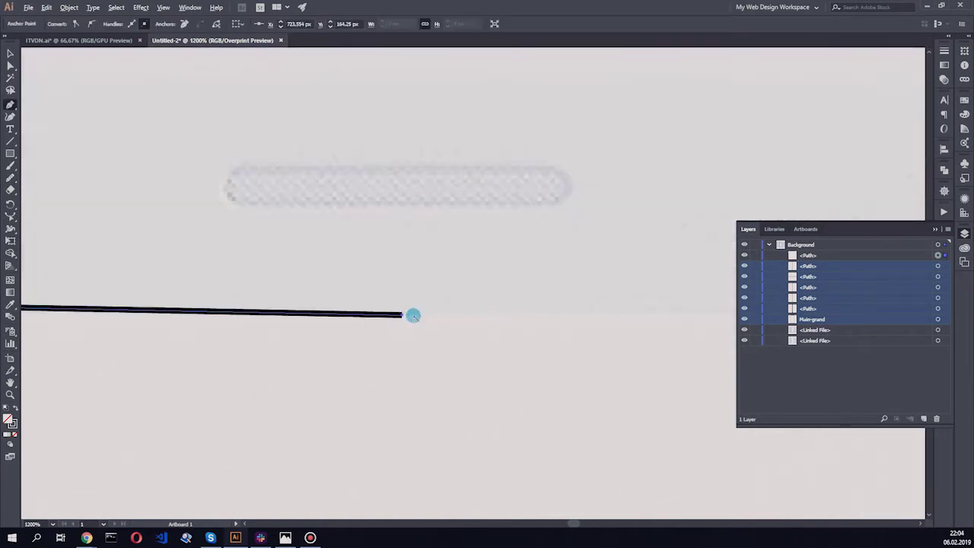
pyautogui.moveTo(407, 318); pyautogui.dragTo(391, 311)
pyautogui.hotkey('ctrl', '-')
pyautogui.hotkey('ctrl', '+')
pyautogui.hotkey('ctrl', '+')
pyautogui.press('a')
pyautogui.hotkey('ctrl', '-')
pyautogui.scroll(2, 148, 200)
pyautogui.scroll(-1, 147, 200)
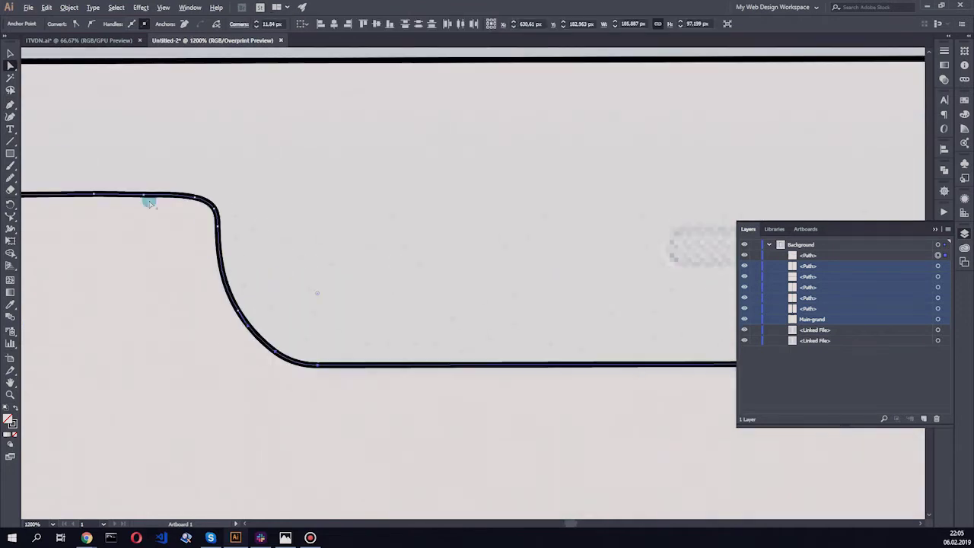
pyautogui.scroll(-1, 114, 212)
pyautogui.scroll(-1, 109, 215)
pyautogui.scroll(3, 108, 215)
# - Duplicate the left curve path of the notch
pyautogui.scroll(2, 107, 215)
pyautogui.click(10, 229)
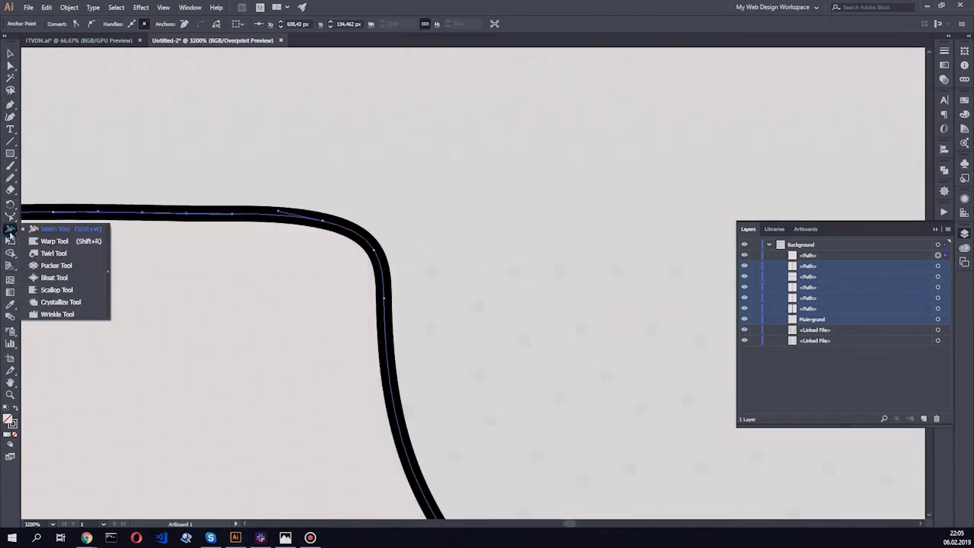
pyautogui.click(10, 190)
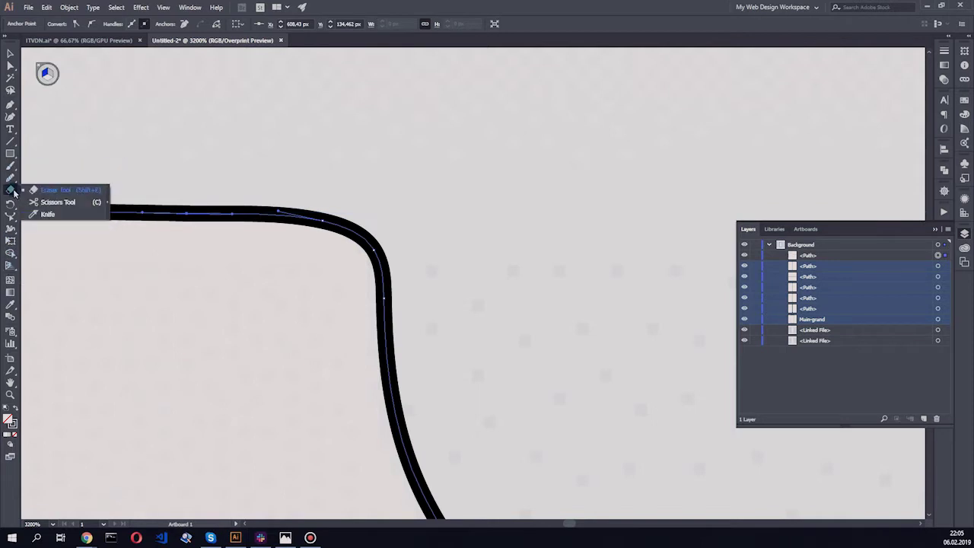
pyautogui.scroll(1, 165, 193)
pyautogui.scroll(-1, 157, 183)
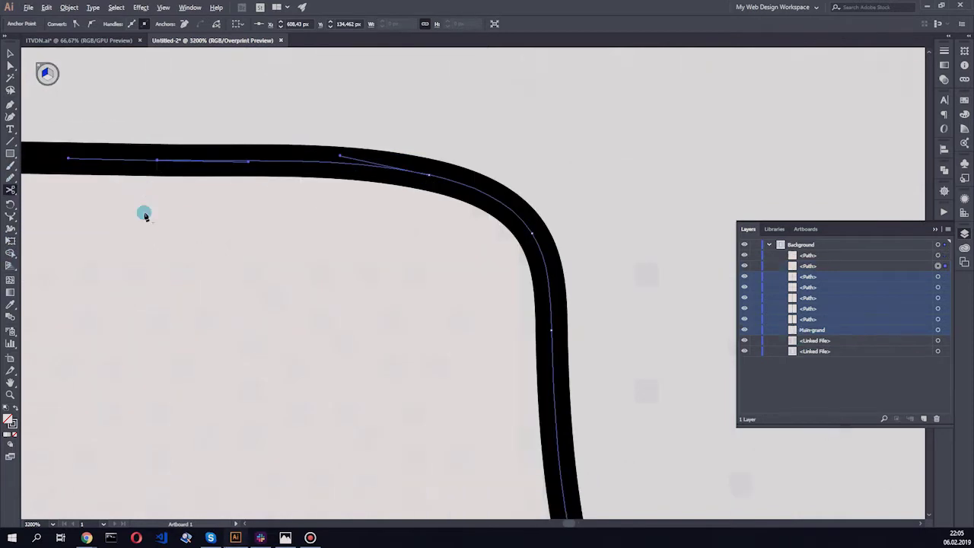
pyautogui.press('v')
pyautogui.scroll(-4, 144, 213)
pyautogui.scroll(-3, 228, 228)
pyautogui.moveTo(808, 266); pyautogui.dragTo(923, 419)
# - Reflect the copied curve across a vertical axis
pyautogui.click(63, 7)
pyautogui.click(252, 48)
pyautogui.moveTo(547, 171); pyautogui.dragTo(690, 302)
pyautogui.click(593, 287)
pyautogui.click(707, 433)
# - Move the mirrored curve 116 px to the right
pyautogui.click(68, 7)
pyautogui.click(259, 33)
pyautogui.moveTo(588, 224); pyautogui.dragTo(165, 253)
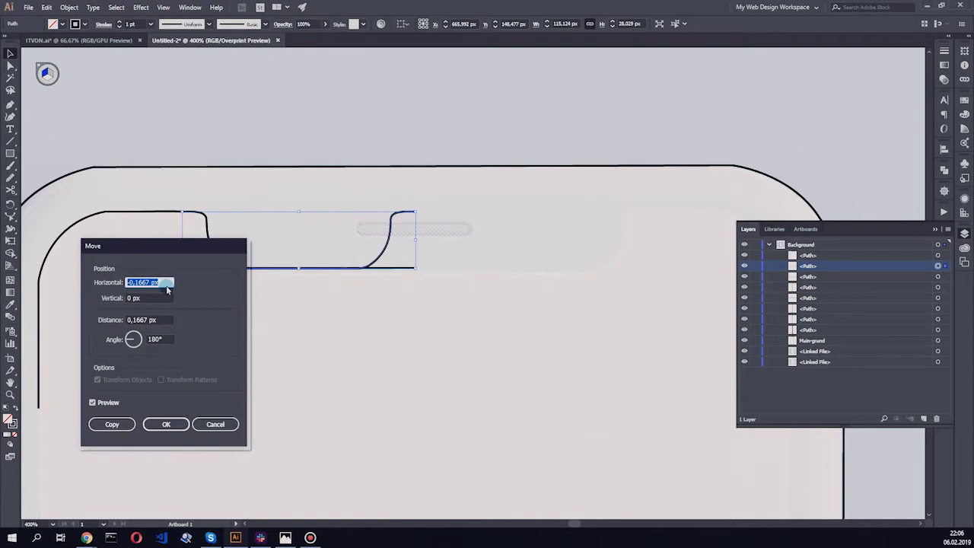
pyautogui.moveTo(206, 285); pyautogui.dragTo(233, 286)
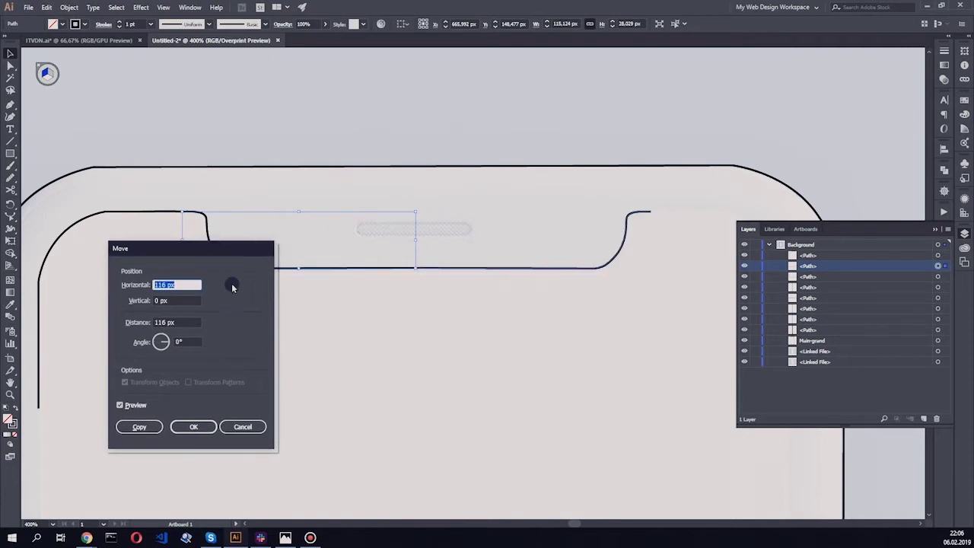
pyautogui.press('Return')
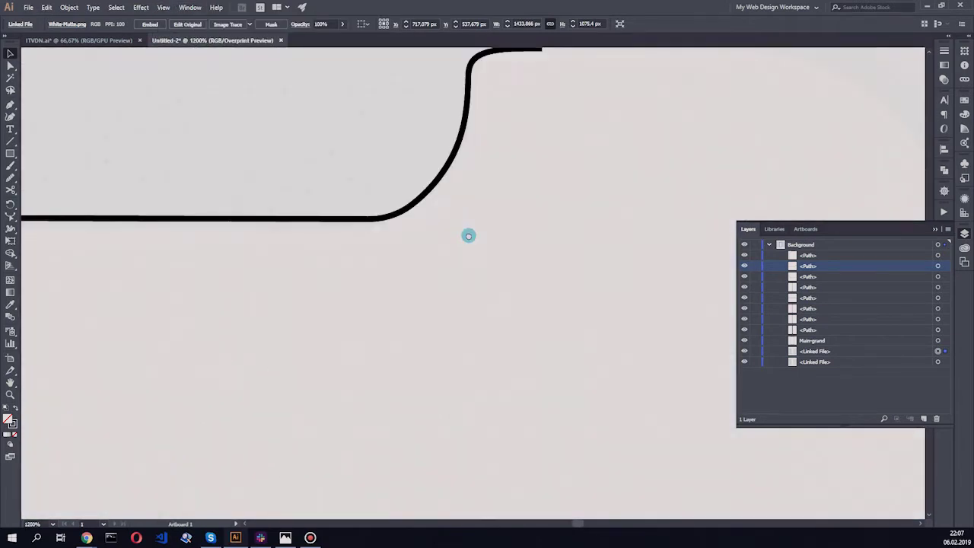
# - Select the notch outline path, then paste a copy of it in place
pyautogui.scroll(-3, 358, 286)
pyautogui.click(262, 265)
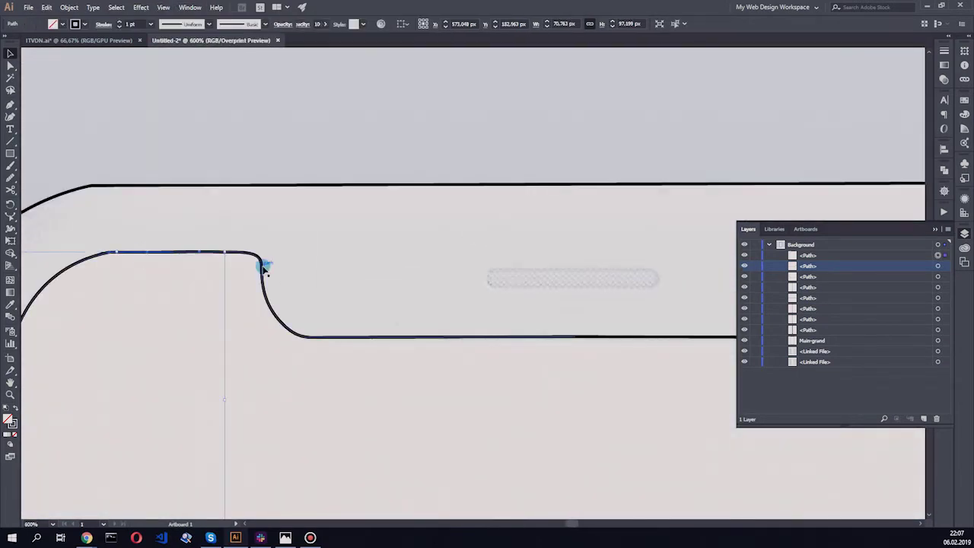
pyautogui.scroll(4, 191, 309)
pyautogui.scroll(-5, 193, 310)
pyautogui.click(524, 387)
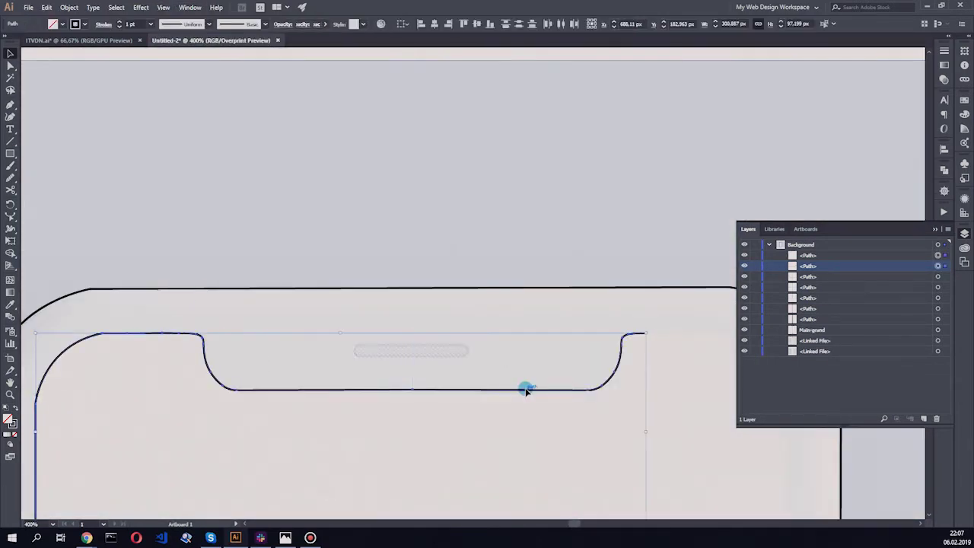
pyautogui.scroll(2, 386, 329)
pyautogui.scroll(-1, 385, 328)
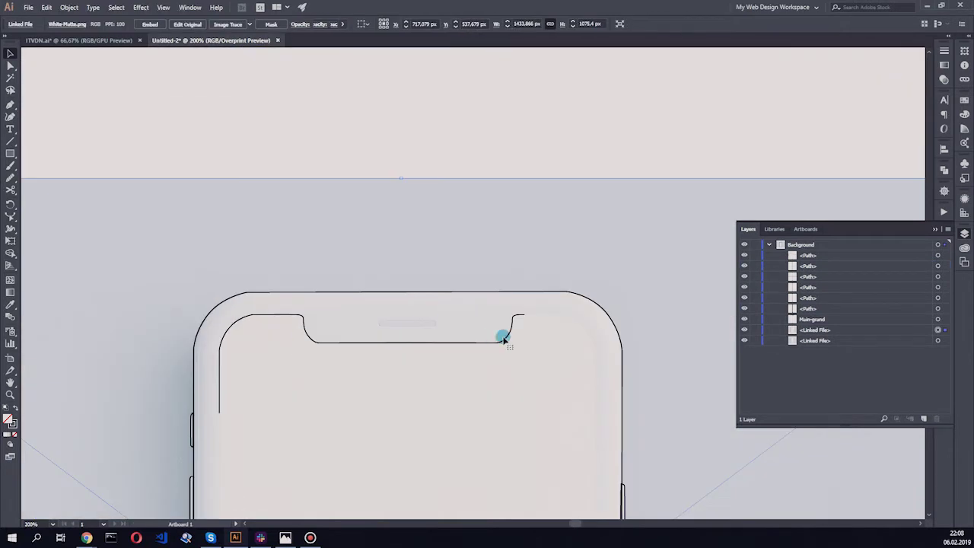
pyautogui.hotkey('ctrl', 'v')
# - Reflect the corner path across a vertical axis
pyautogui.click(69, 7)
pyautogui.moveTo(88, 19)
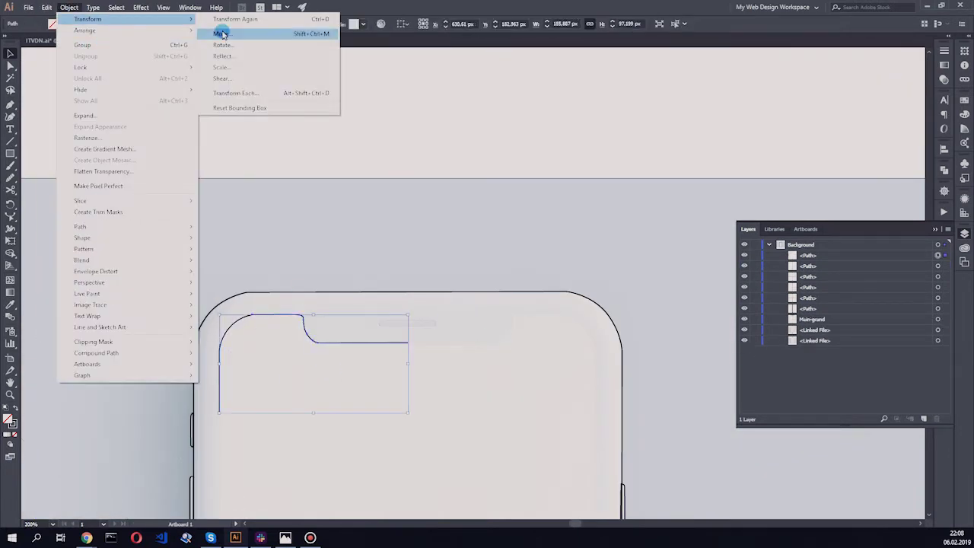
pyautogui.click(228, 76)
pyautogui.press('Return')
pyautogui.click(69, 7)
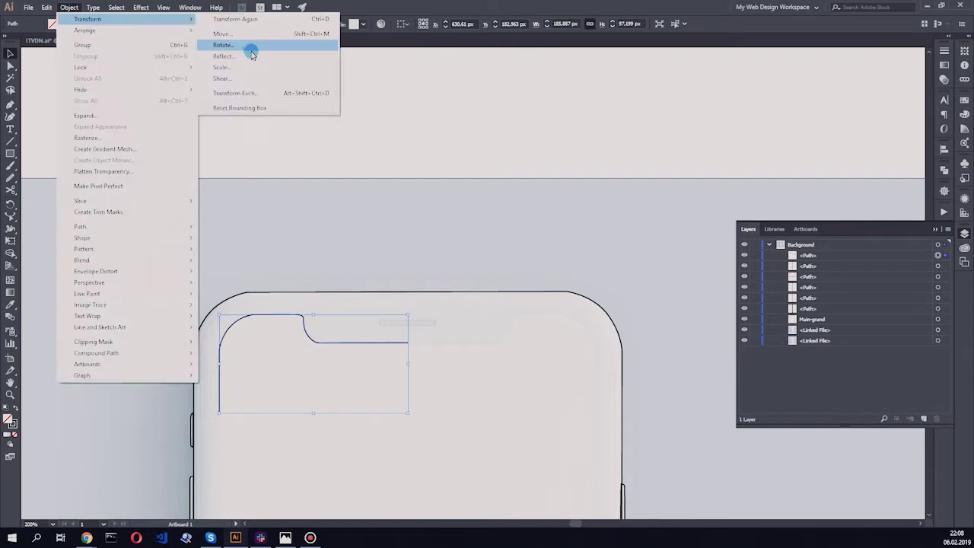
pyautogui.click(251, 48)
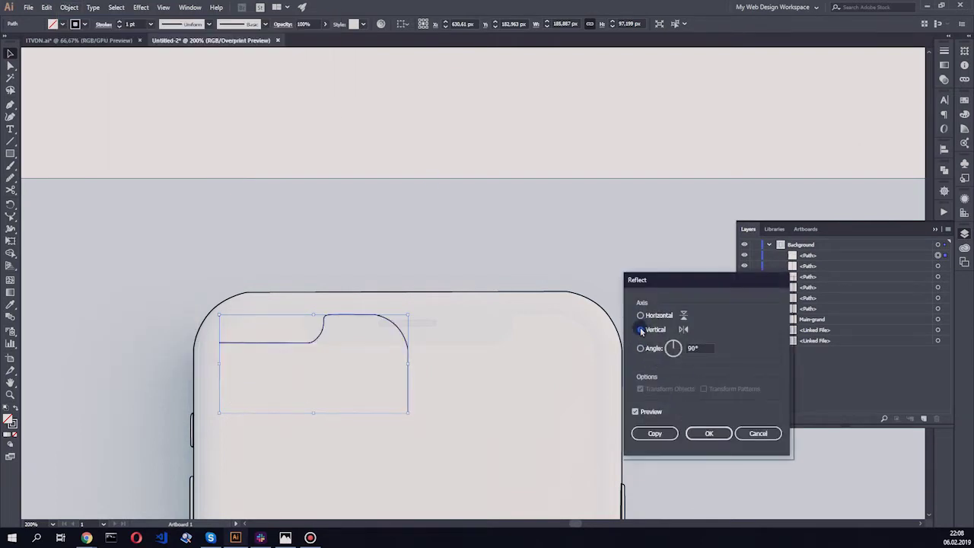
pyautogui.click(636, 410)
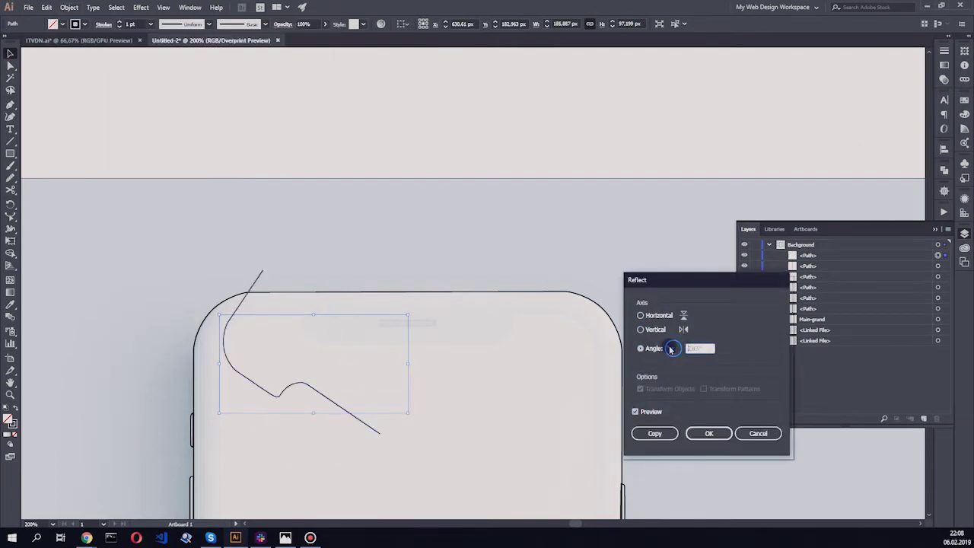
pyautogui.click(708, 433)
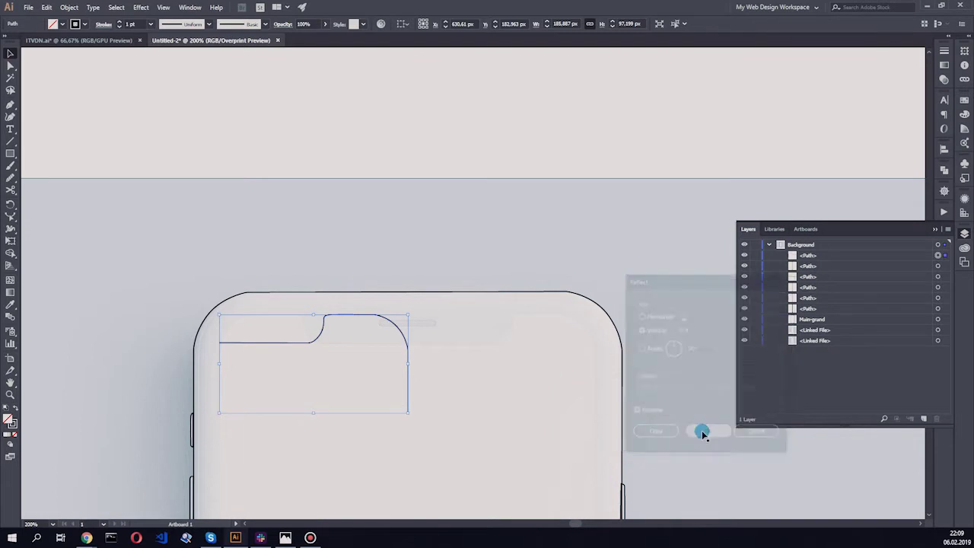
# - Paste a copy of the top-left corner path in place
pyautogui.click(67, 7)
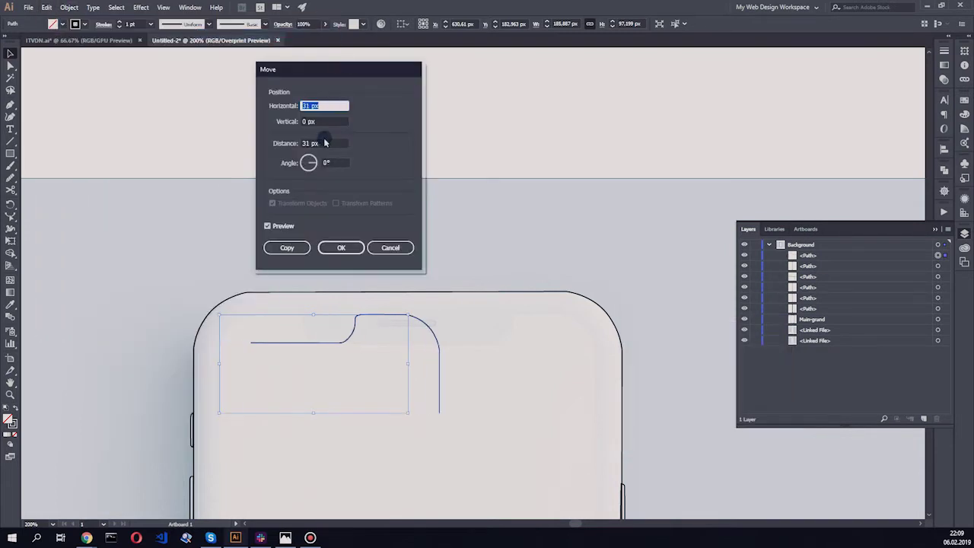
pyautogui.click(925, 418)
pyautogui.click(47, 7)
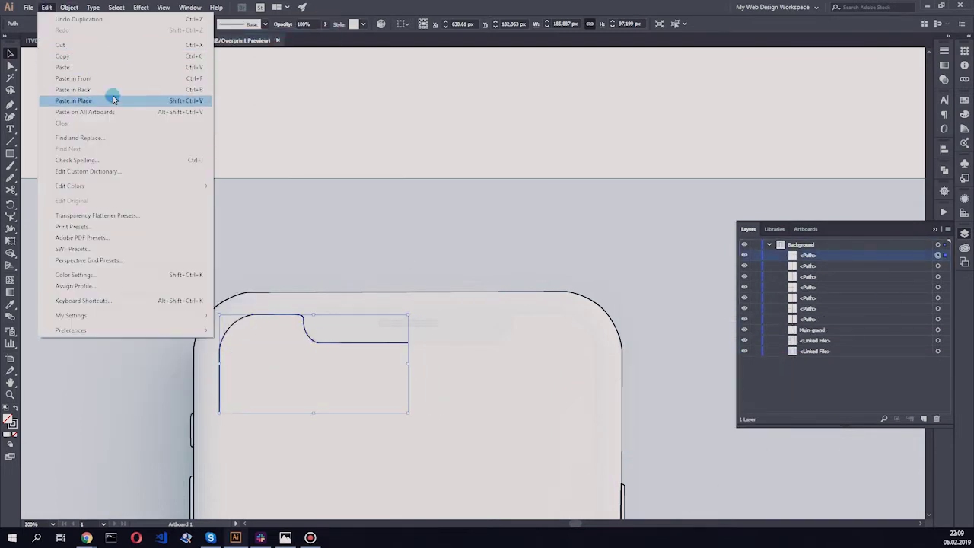
pyautogui.moveTo(87, 19)
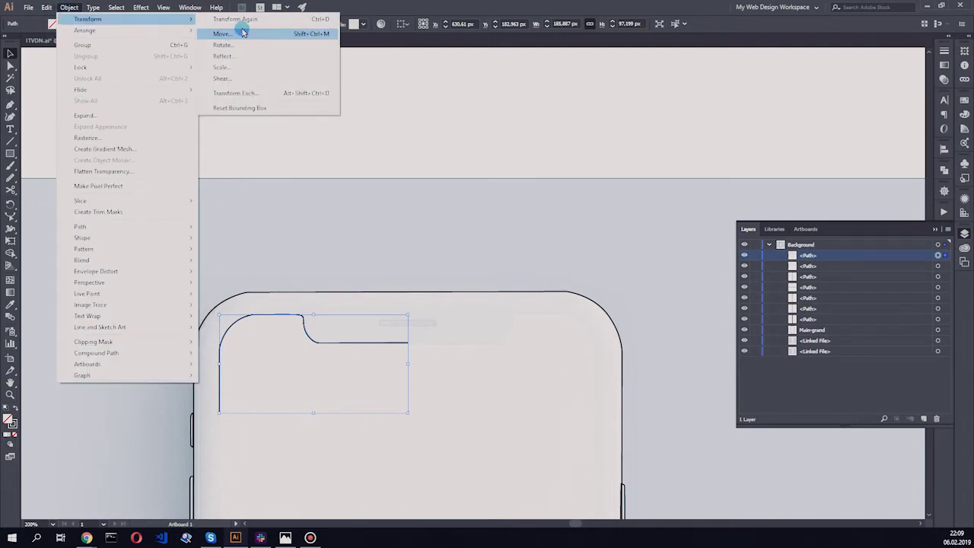
pyautogui.click(243, 34)
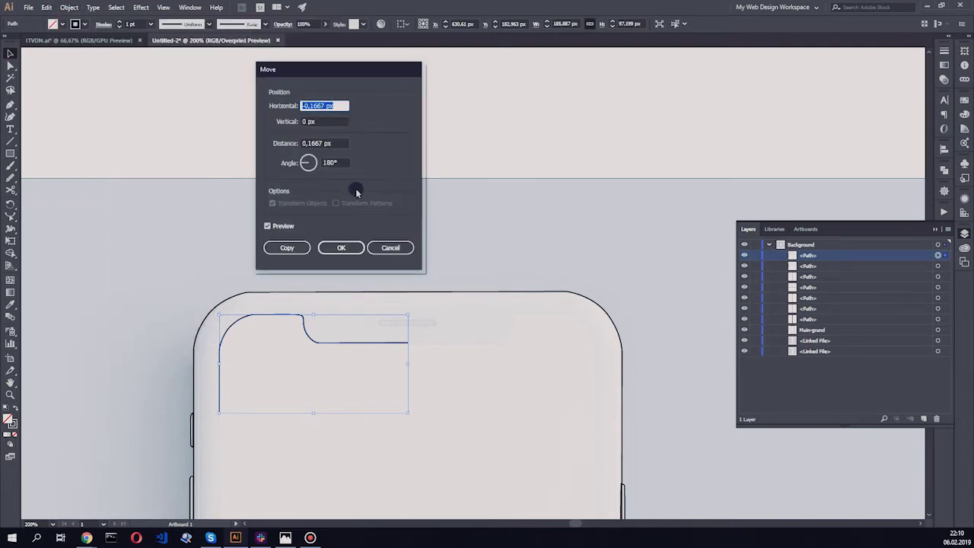
pyautogui.click(390, 247)
# - Mirror the pasted corner copy vertically and move it 248 px right
pyautogui.click(69, 7)
pyautogui.click(222, 56)
pyautogui.click(647, 432)
pyautogui.click(70, 7)
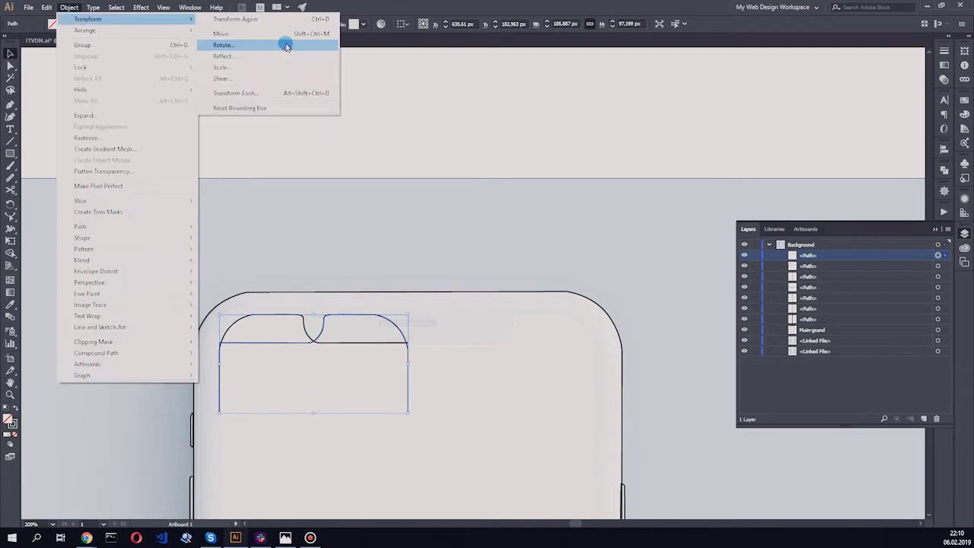
pyautogui.click(228, 34)
pyautogui.write('248')
pyautogui.press('Return')
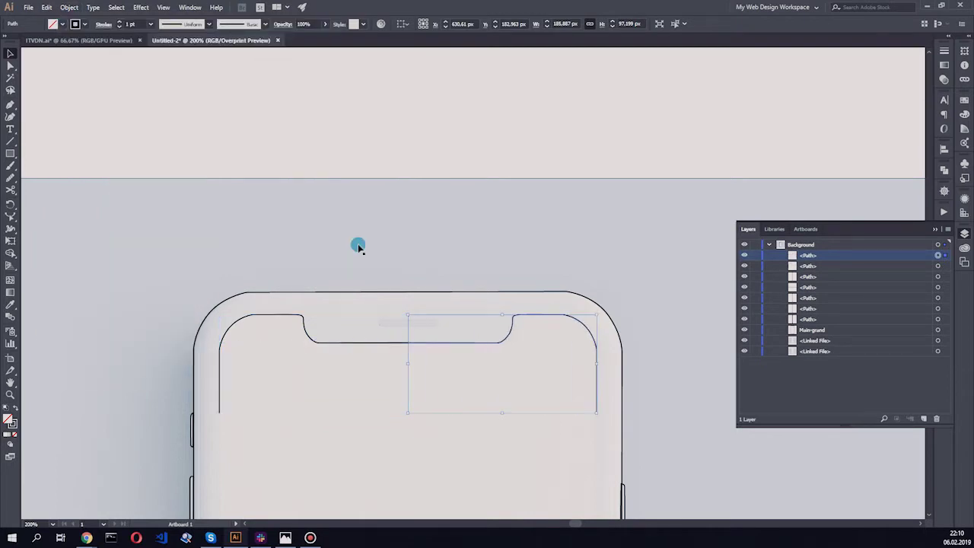
pyautogui.scroll(5, 357, 246)
# - Place pen anchors down the right screen edge and curve around the bottom-right corner
pyautogui.scroll(-8, 396, 230)
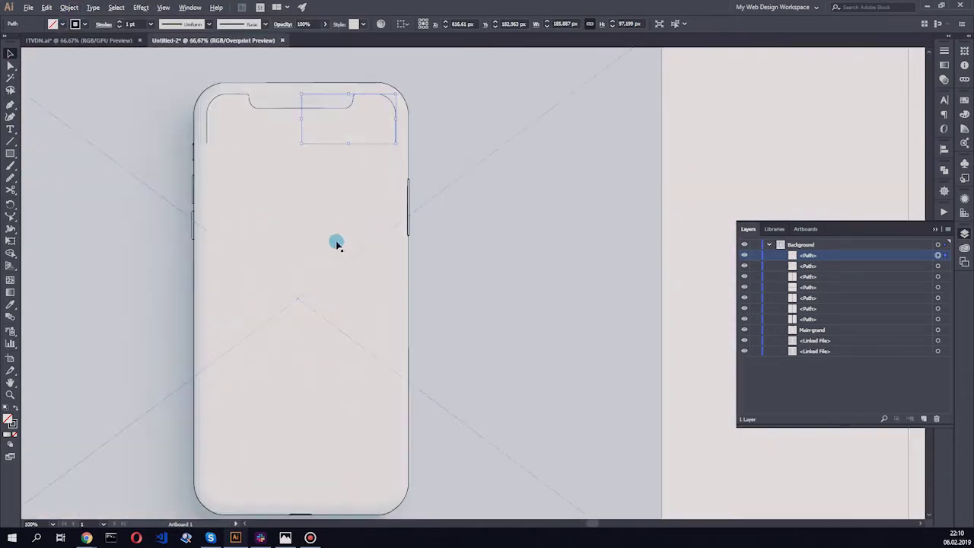
pyautogui.scroll(8, 336, 243)
pyautogui.scroll(-4, 348, 195)
pyautogui.scroll(-2, 98, 279)
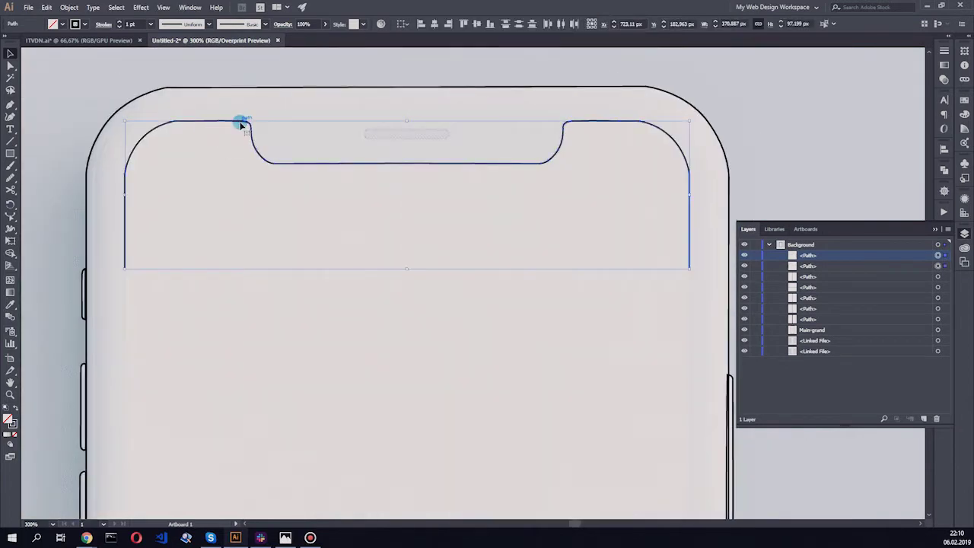
pyautogui.scroll(3, 519, 220)
pyautogui.scroll(2, 485, 278)
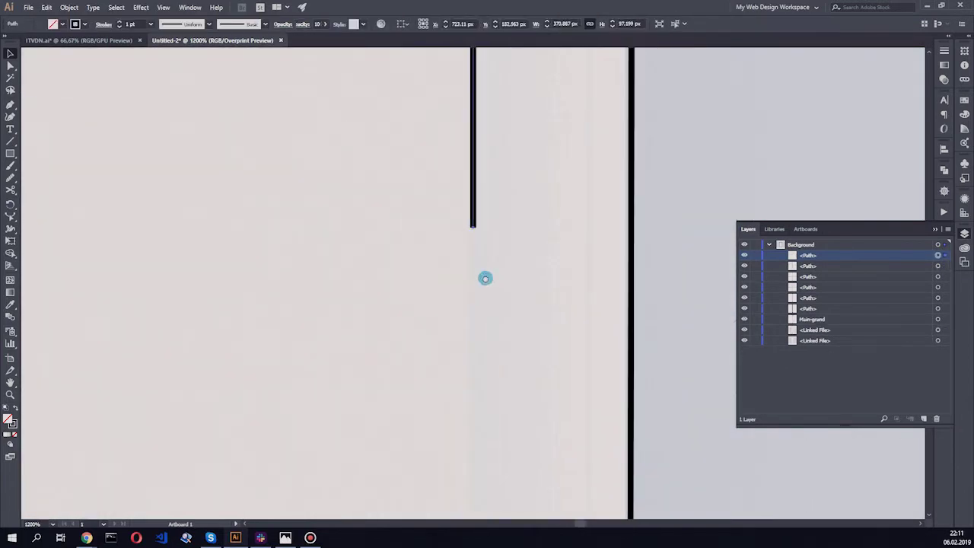
pyautogui.click(462, 328)
pyautogui.scroll(-1, 487, 266)
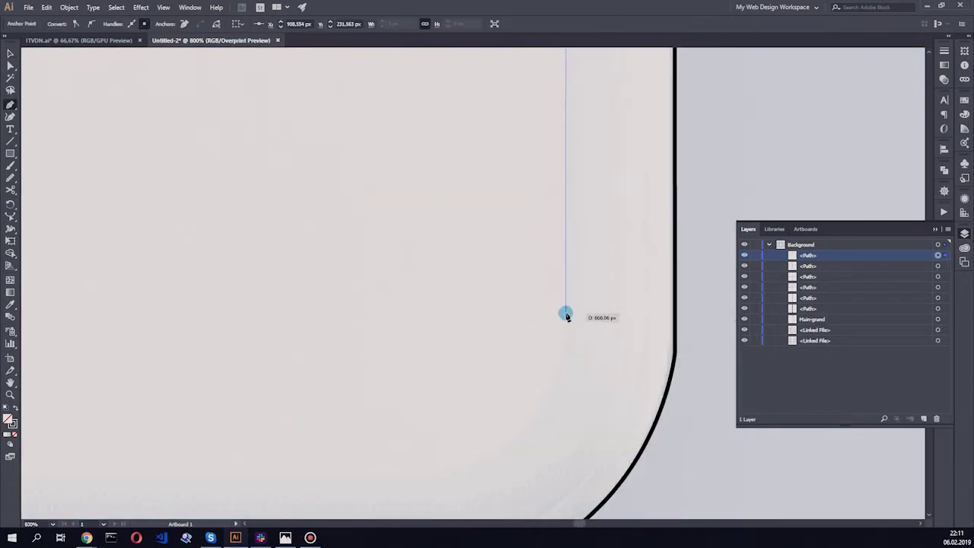
pyautogui.click(565, 314)
pyautogui.scroll(1, 472, 402)
pyautogui.click(393, 466)
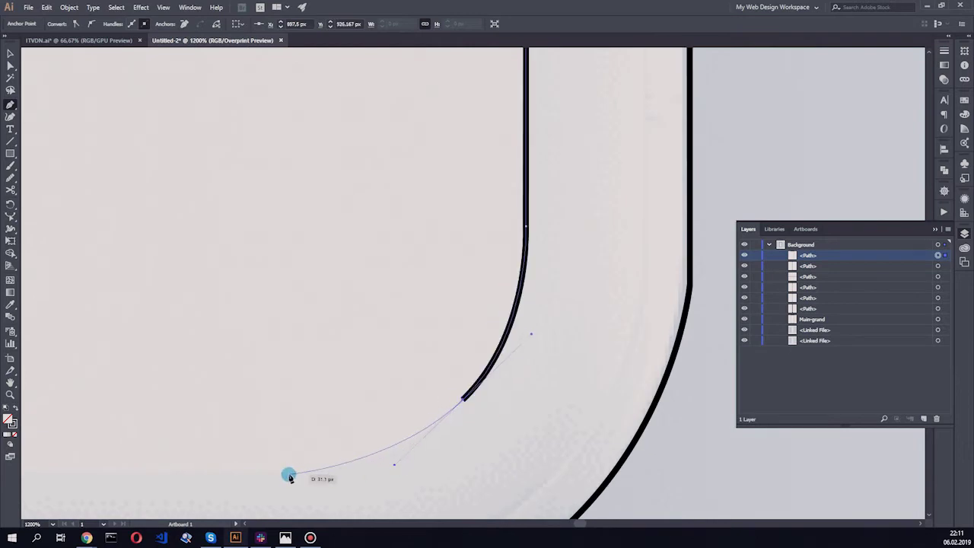
# - Continue the path along the bottom edge and end it at the notch centre
pyautogui.scroll(-3, 159, 380)
pyautogui.click(449, 343)
pyautogui.scroll(-2, 535, 335)
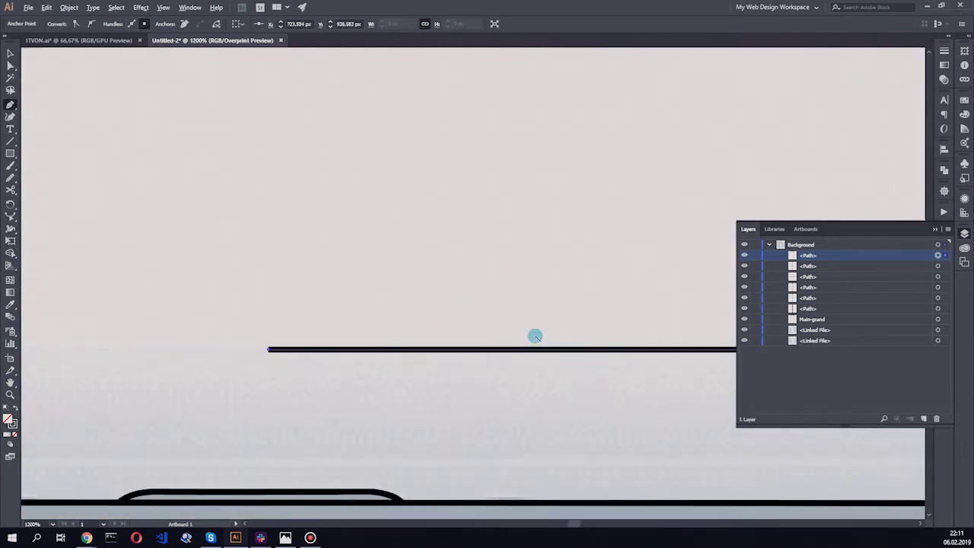
pyautogui.scroll(-2, 534, 335)
pyautogui.scroll(-1, 509, 322)
pyautogui.click(687, 176)
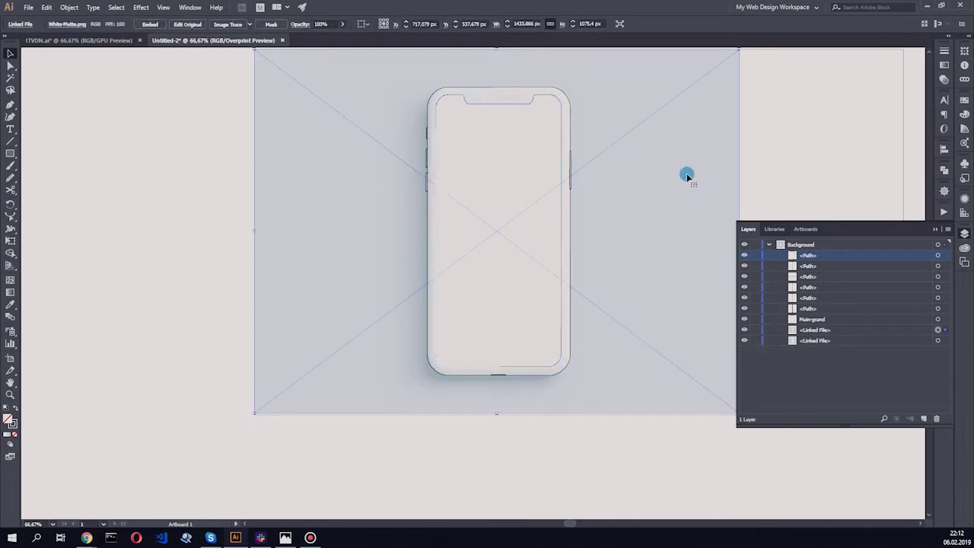
pyautogui.scroll(3, 502, 83)
pyautogui.scroll(2, 487, 152)
pyautogui.scroll(-1, 455, 163)
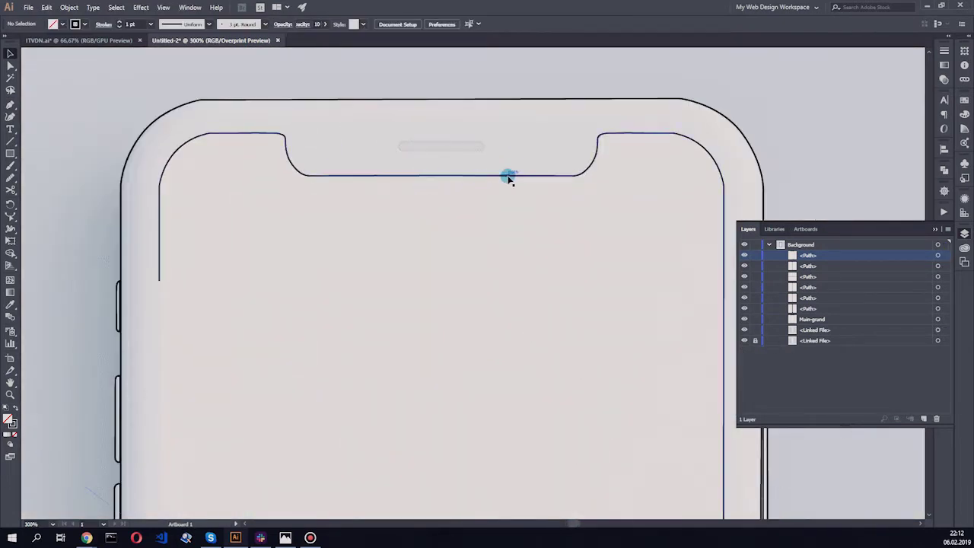
pyautogui.scroll(-3, 508, 177)
pyautogui.scroll(5, 445, 191)
pyautogui.scroll(-1, 337, 287)
pyautogui.click(231, 342)
pyautogui.press('v')
pyautogui.scroll(-2, 261, 342)
pyautogui.scroll(-4, 267, 342)
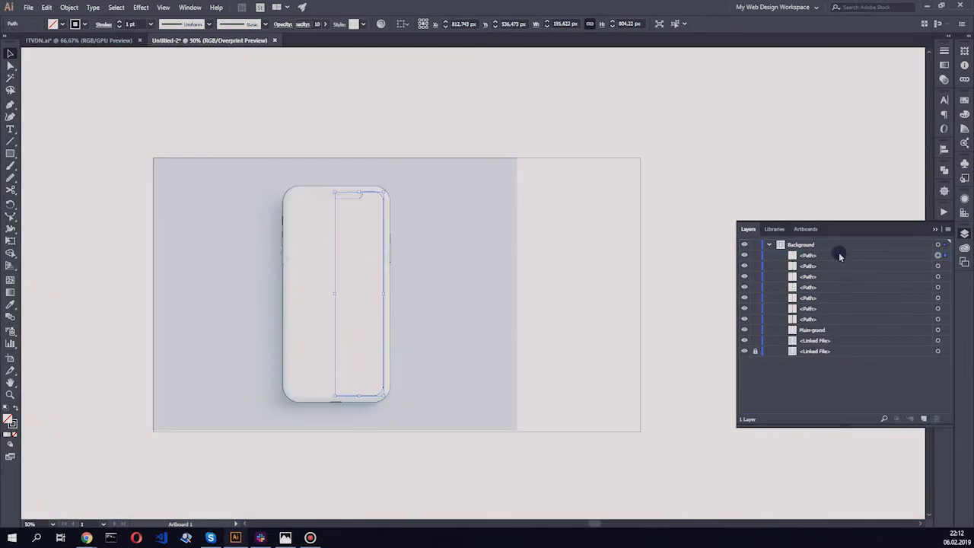
# - Select the newly traced path, preview a 68 px leftward move, then cancel it
pyautogui.click(840, 257)
pyautogui.hotkey('ctrl', '1')
pyautogui.click(47, 7)
pyautogui.press('Escape')
pyautogui.click(69, 7)
pyautogui.click(228, 34)
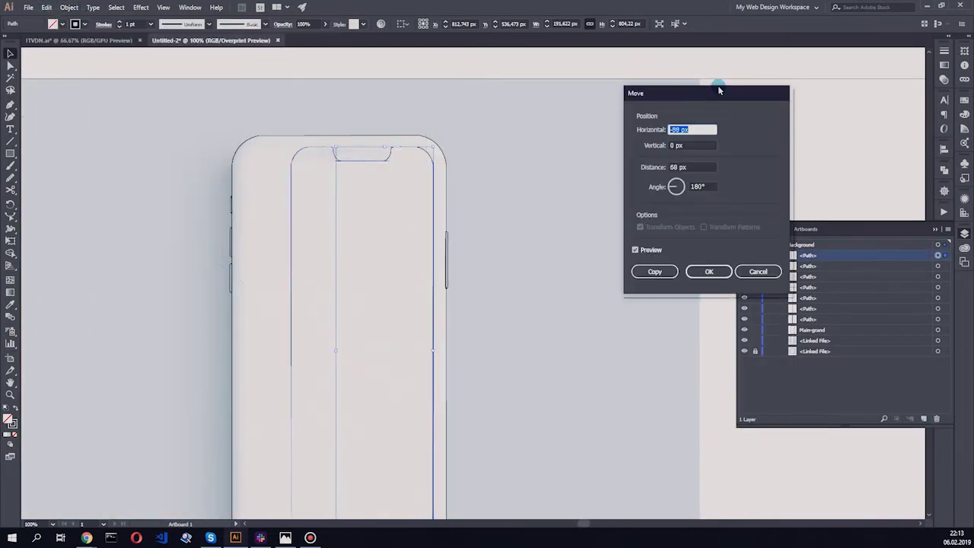
pyautogui.click(742, 271)
pyautogui.scroll(5, 250, 148)
pyautogui.scroll(1, 306, 241)
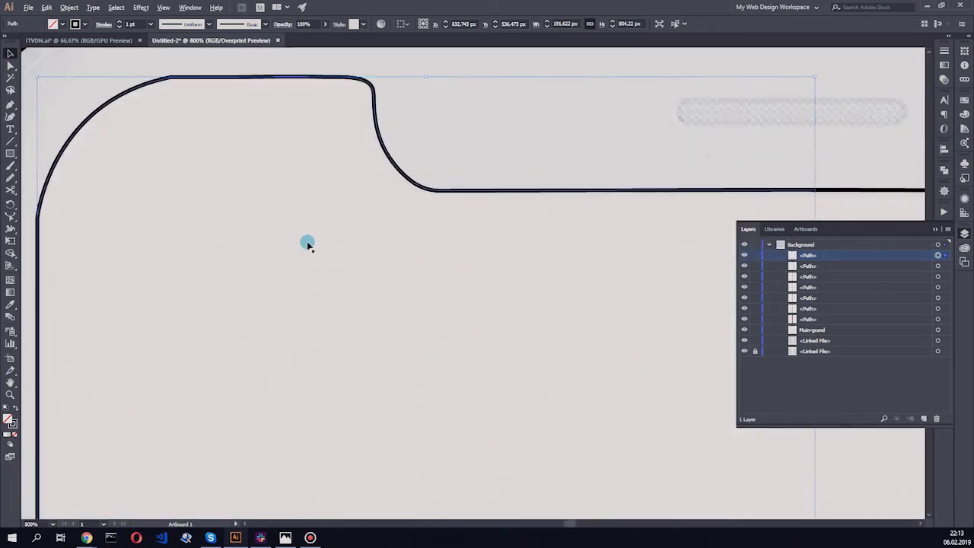
pyautogui.scroll(-1, 591, 173)
pyautogui.scroll(-5, 548, 183)
pyautogui.scroll(1, 449, 307)
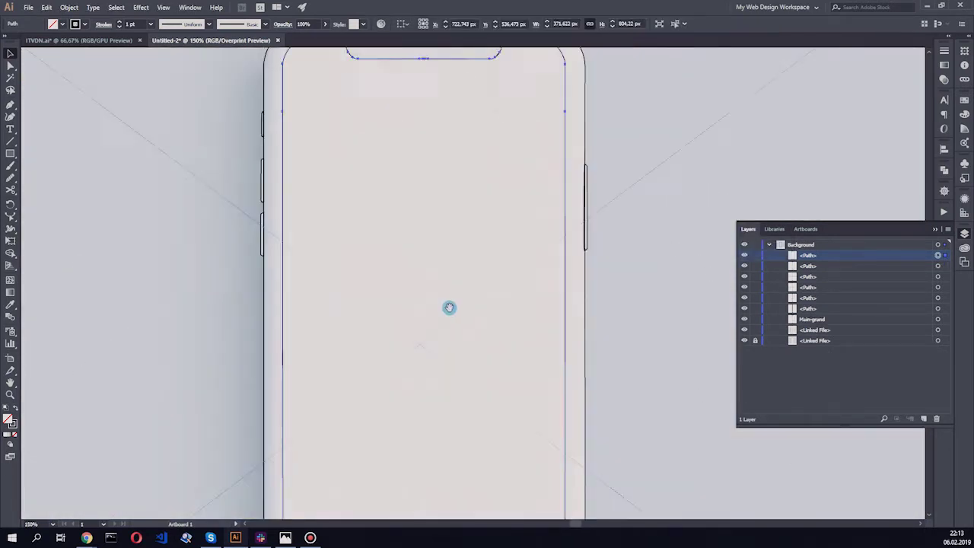
pyautogui.scroll(6, 366, 239)
pyautogui.scroll(-4, 185, 330)
pyautogui.scroll(3, 349, 258)
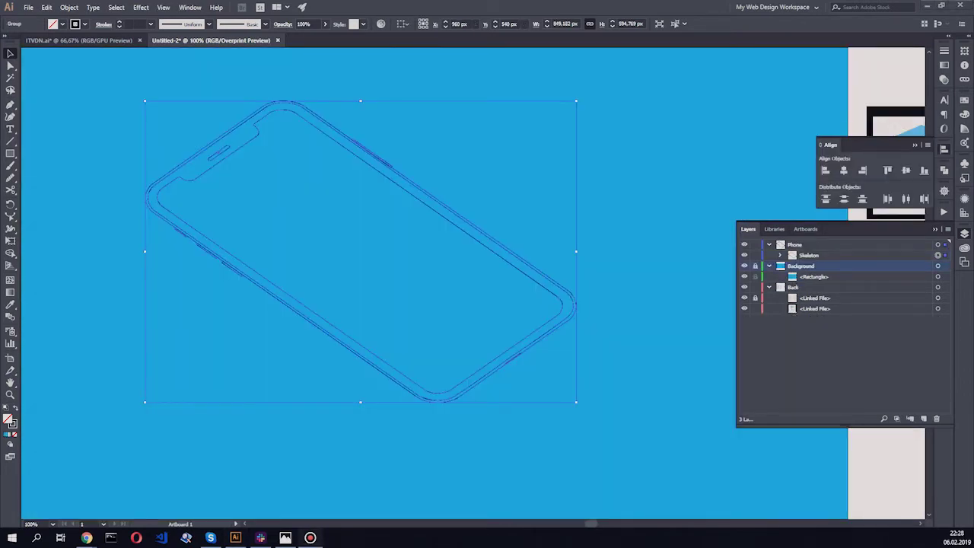
# - Duplicate the Main-grand body outline and shift the copy downward for thickness
pyautogui.scroll(2, 276, 175)
pyautogui.click(365, 244)
pyautogui.scroll(-4, 365, 243)
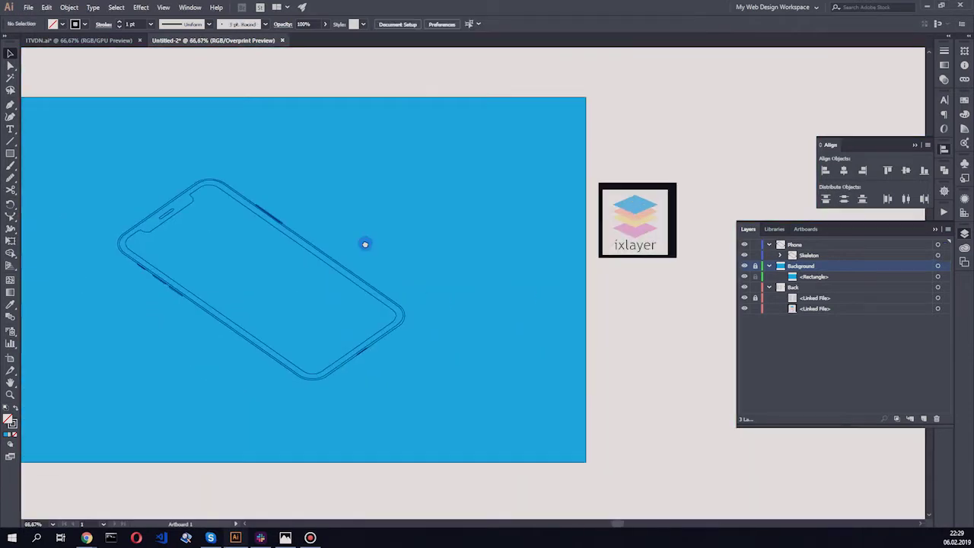
pyautogui.scroll(3, 211, 257)
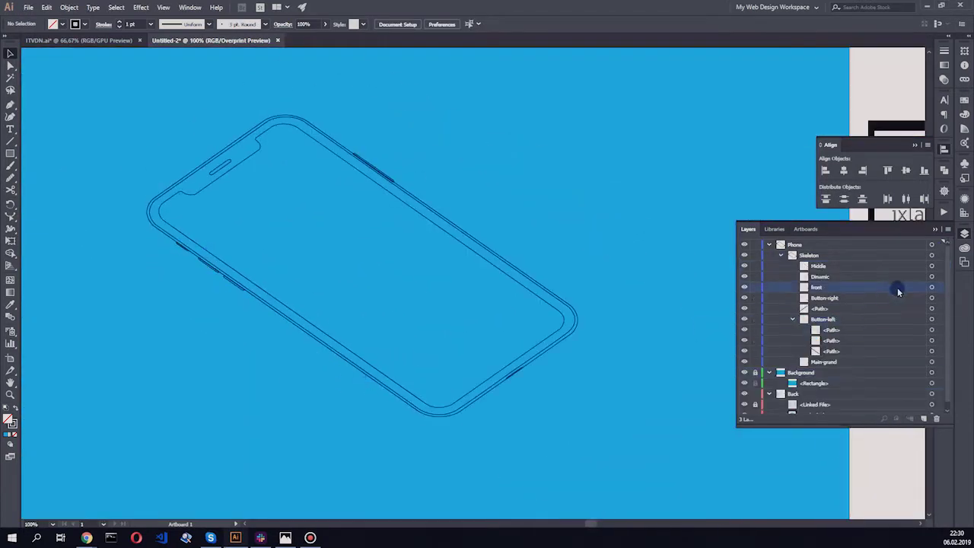
pyautogui.click(931, 308)
pyautogui.click(931, 363)
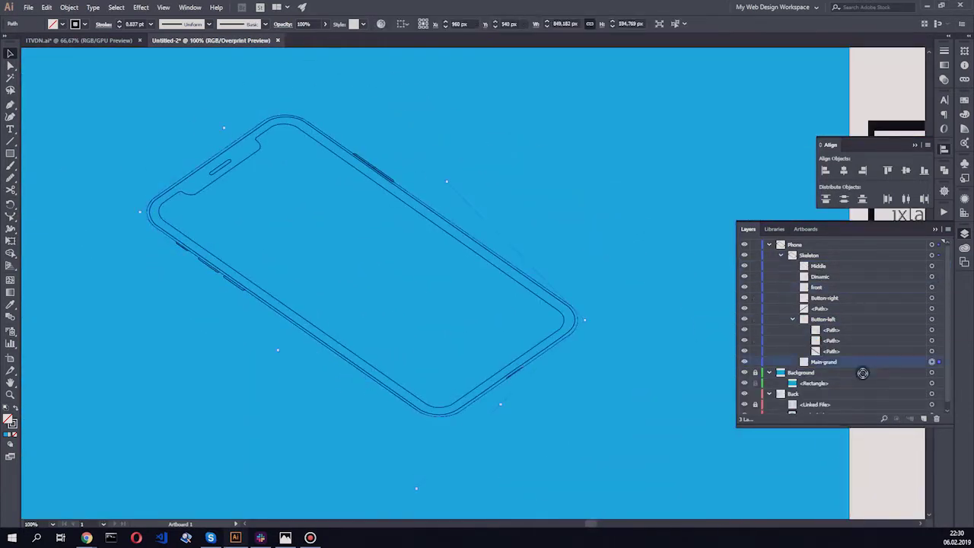
pyautogui.moveTo(862, 373); pyautogui.dragTo(866, 373)
pyautogui.click(932, 366)
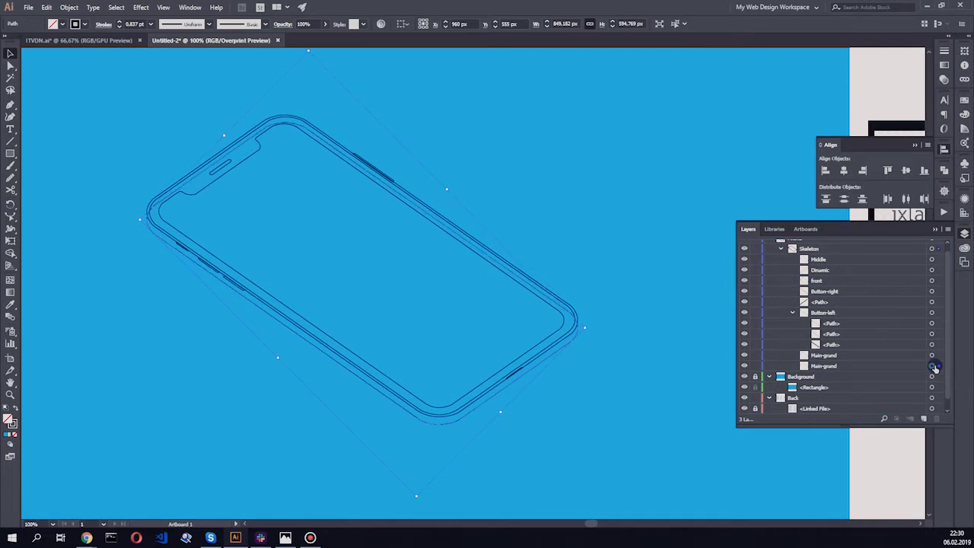
pyautogui.hotkey('ctrl', '=')
pyautogui.click(932, 369)
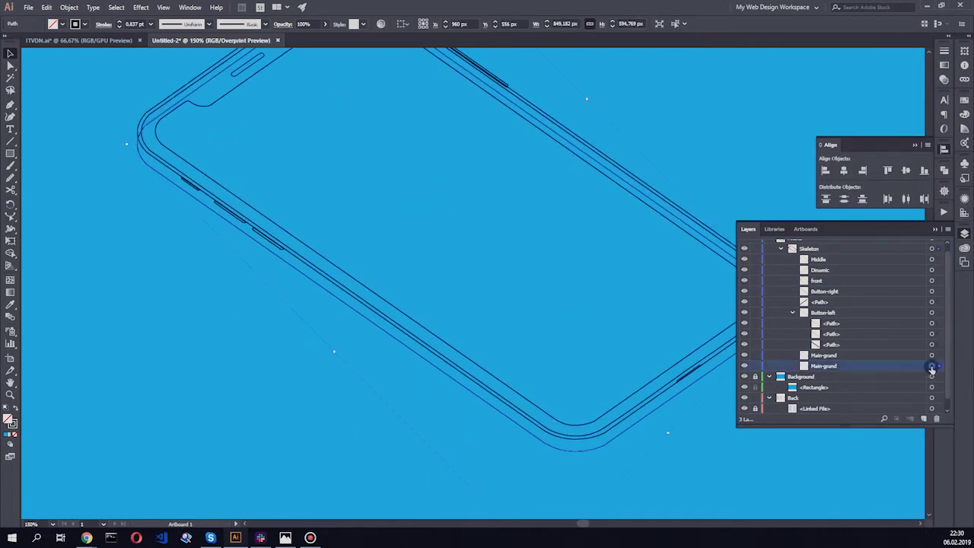
pyautogui.scroll(-3, 249, 308)
pyautogui.scroll(4, 262, 341)
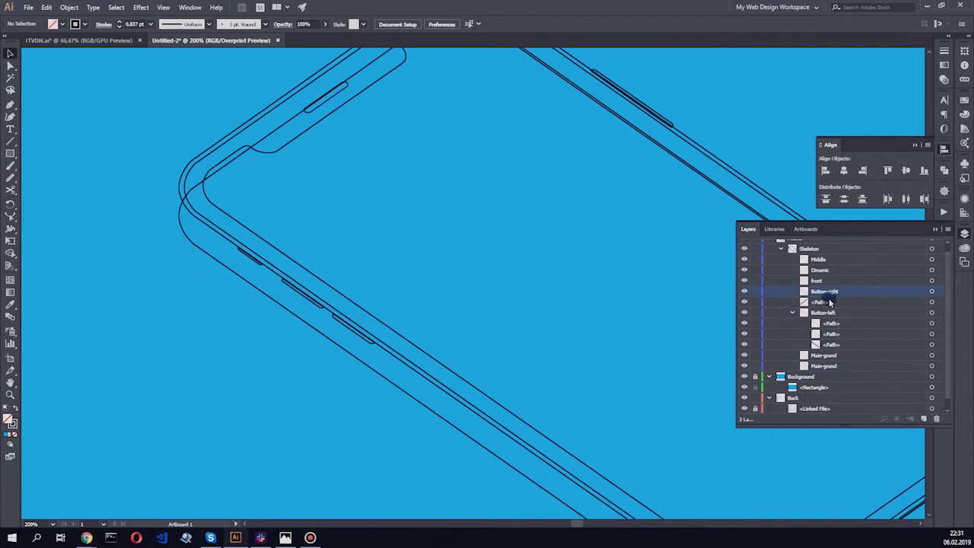
# - Copy the Button-left side buttons group and paste it in front
pyautogui.click(932, 313)
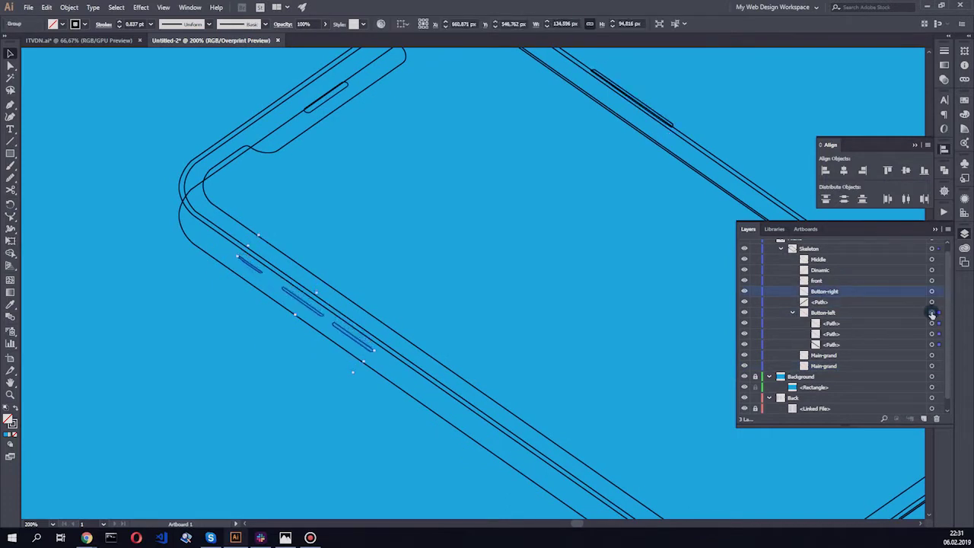
pyautogui.hotkey('ctrl', 'c')
pyautogui.hotkey('ctrl', 'f')
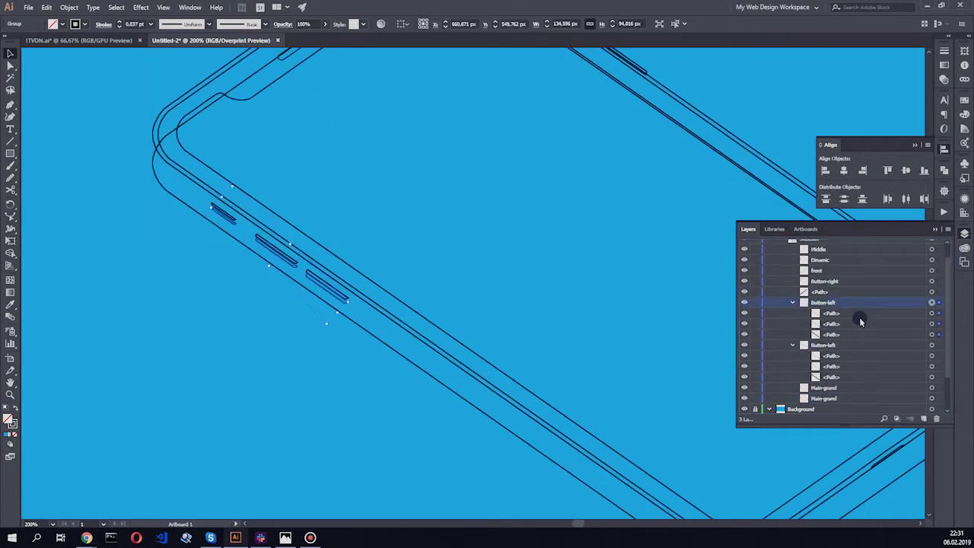
pyautogui.scroll(-3, 300, 393)
pyautogui.scroll(2, 300, 394)
pyautogui.click(931, 397)
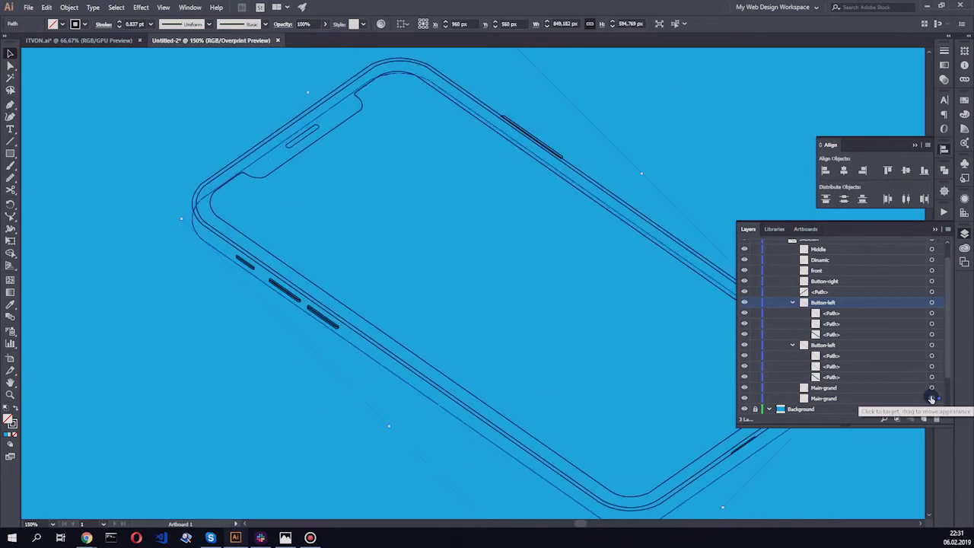
pyautogui.click(932, 346)
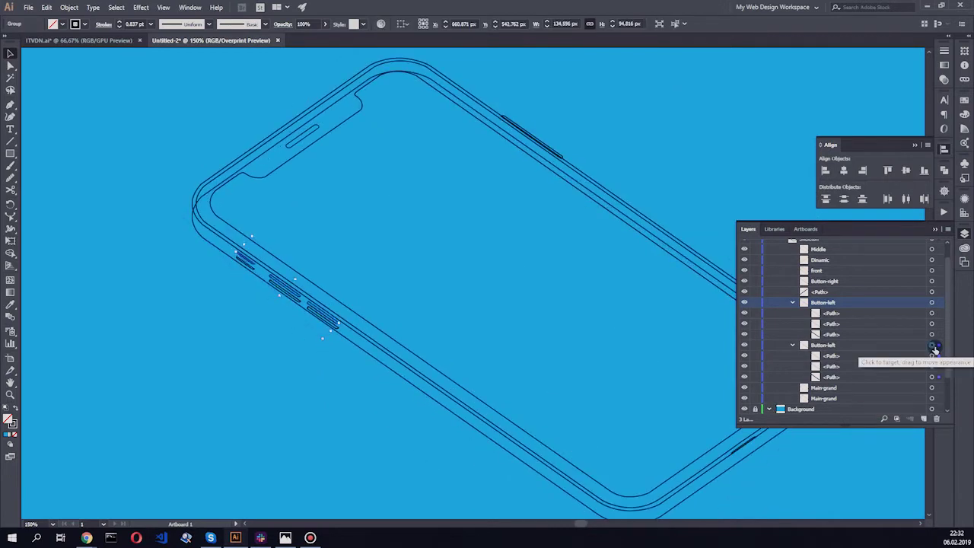
pyautogui.click(230, 365)
# - Select the single bottom port path in the Layers panel
pyautogui.scroll(3, 351, 280)
pyautogui.click(932, 302)
pyautogui.click(137, 417)
pyautogui.scroll(-3, 209, 219)
pyautogui.scroll(2, 112, 304)
pyautogui.scroll(5, 322, 207)
pyautogui.click(320, 201)
pyautogui.scroll(3, 320, 200)
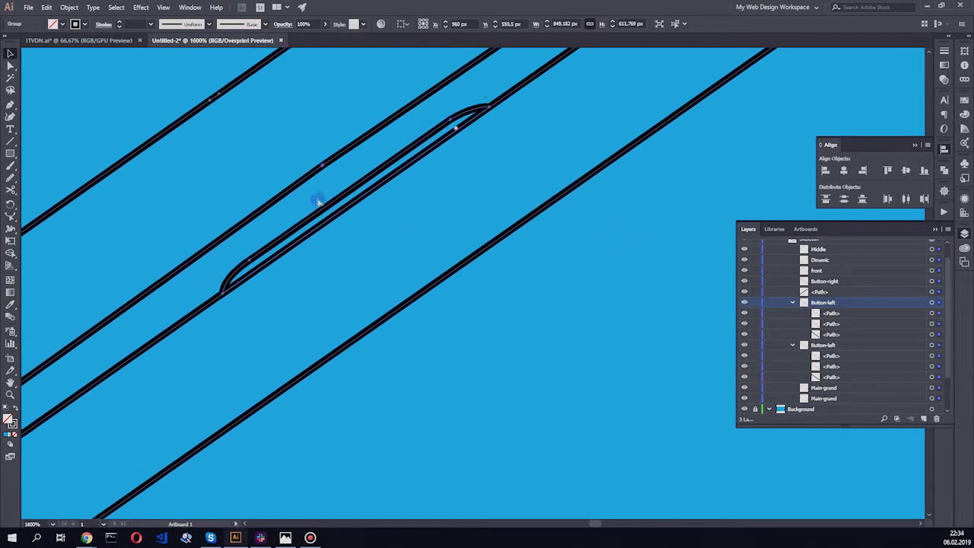
pyautogui.click(931, 292)
pyautogui.write('Button-sub')
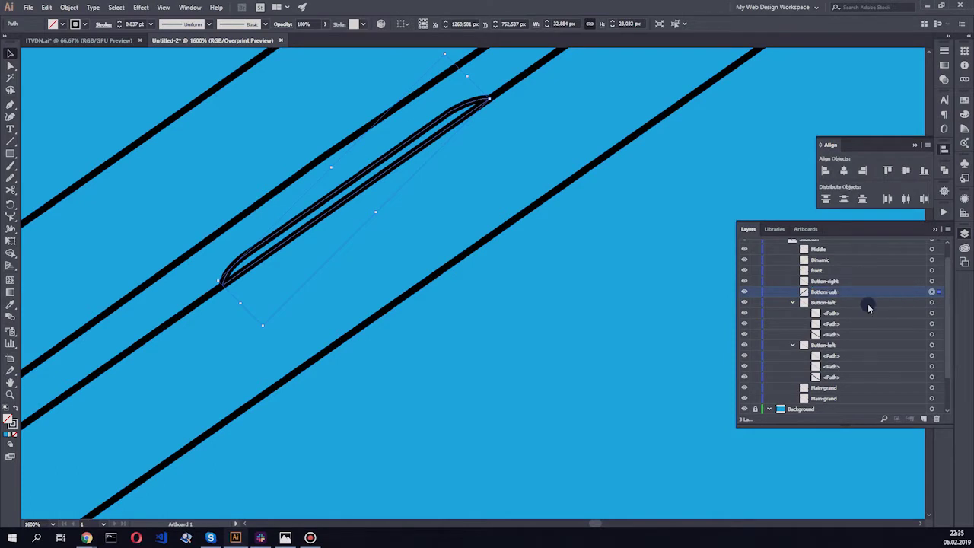
# - Duplicate the Bottom-usb path, shift the copy down, then nudge it 1 px up
pyautogui.press('Down')
pyautogui.press('Down')
pyautogui.press('Down')
pyautogui.hotkey('alt', 'Down')
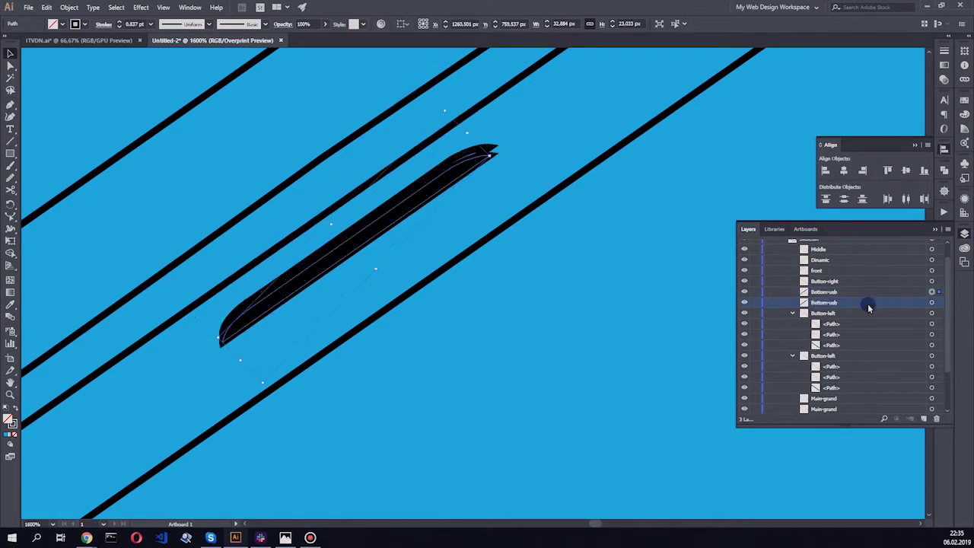
pyautogui.scroll(-5, 547, 263)
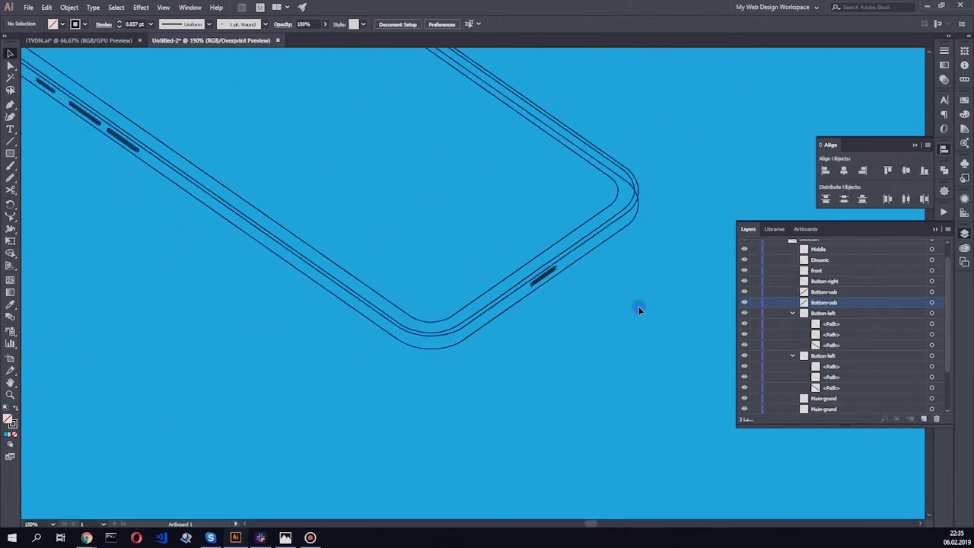
pyautogui.scroll(4, 637, 306)
pyautogui.click(934, 302)
pyautogui.press('Up')
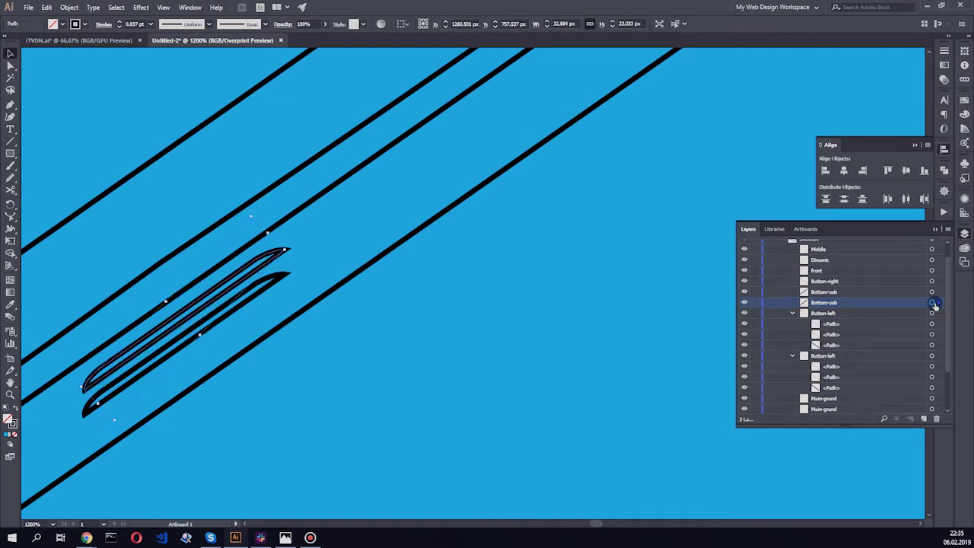
pyautogui.hotkey('ctrl', '1')
pyautogui.click(278, 328)
pyautogui.scroll(3, 173, 242)
pyautogui.scroll(3, 206, 200)
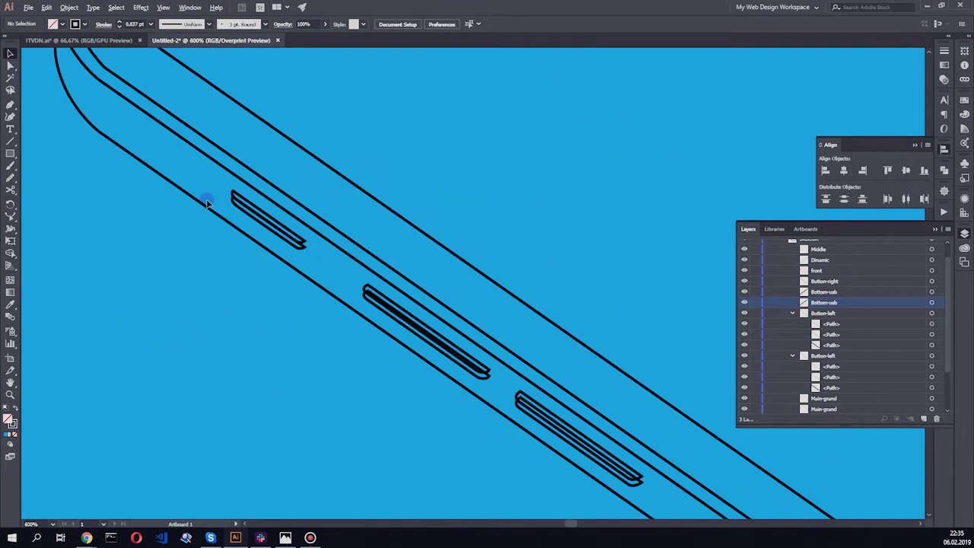
pyautogui.scroll(4, 43, 114)
# - Reshape the outline's lower-end anchors and extend its tip with the Pen tool
pyautogui.moveTo(223, 183)
pyautogui.mouseDown()
pyautogui.moveTo(227, 231)
pyautogui.moveTo(250, 224)
pyautogui.moveTo(233, 173)
pyautogui.mouseUp()
pyautogui.moveTo(245, 262)
pyautogui.mouseDown()
pyautogui.moveTo(401, 355)
pyautogui.moveTo(304, 297)
pyautogui.mouseUp()
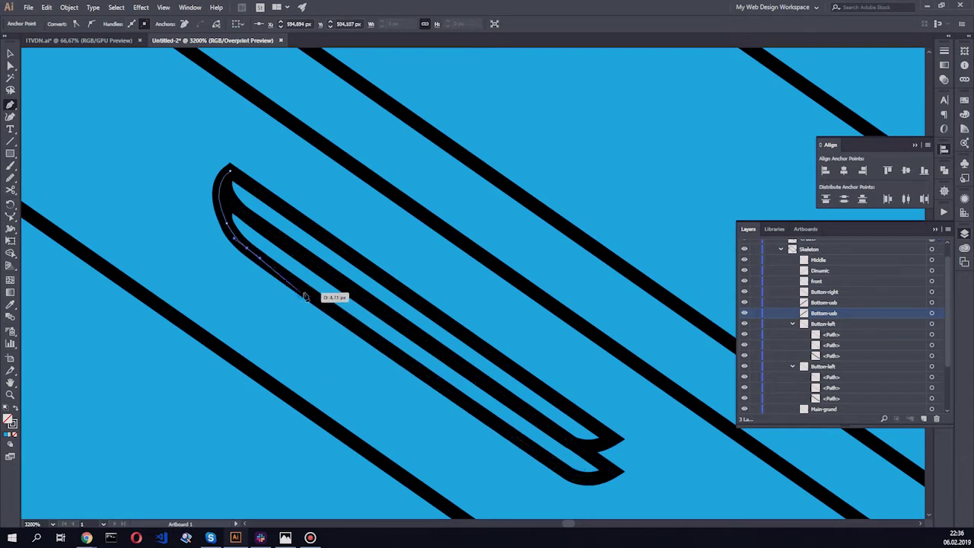
pyautogui.hotkey('ctrl', '-')
pyautogui.moveTo(541, 452)
pyautogui.mouseDown()
pyautogui.moveTo(606, 438)
pyautogui.moveTo(449, 400)
pyautogui.moveTo(457, 386)
pyautogui.mouseUp()
pyautogui.click(598, 414)
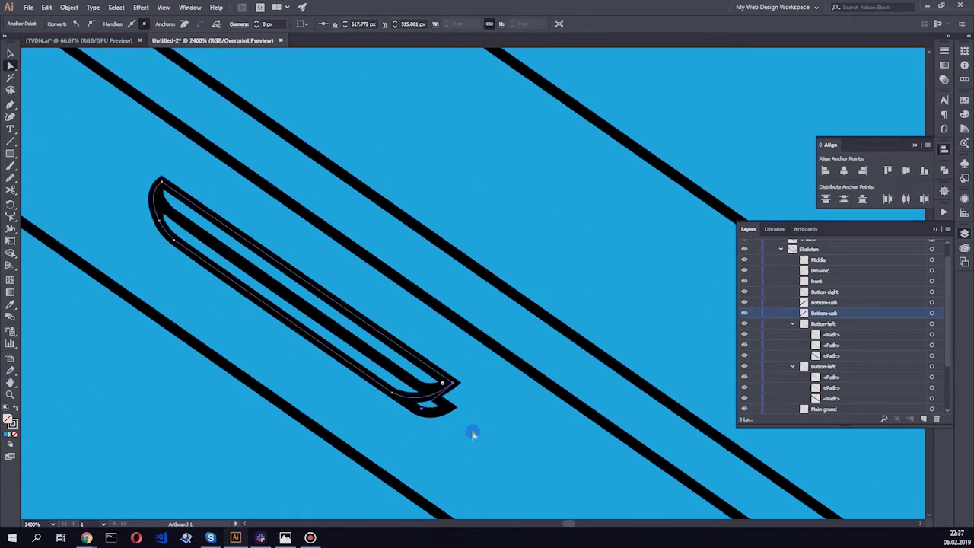
pyautogui.press('p')
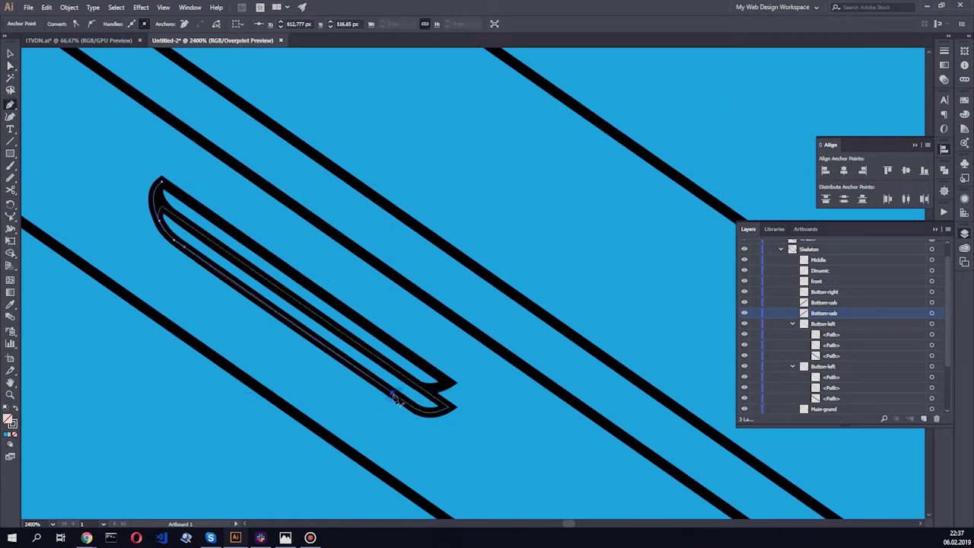
pyautogui.moveTo(410, 411); pyautogui.dragTo(460, 410)
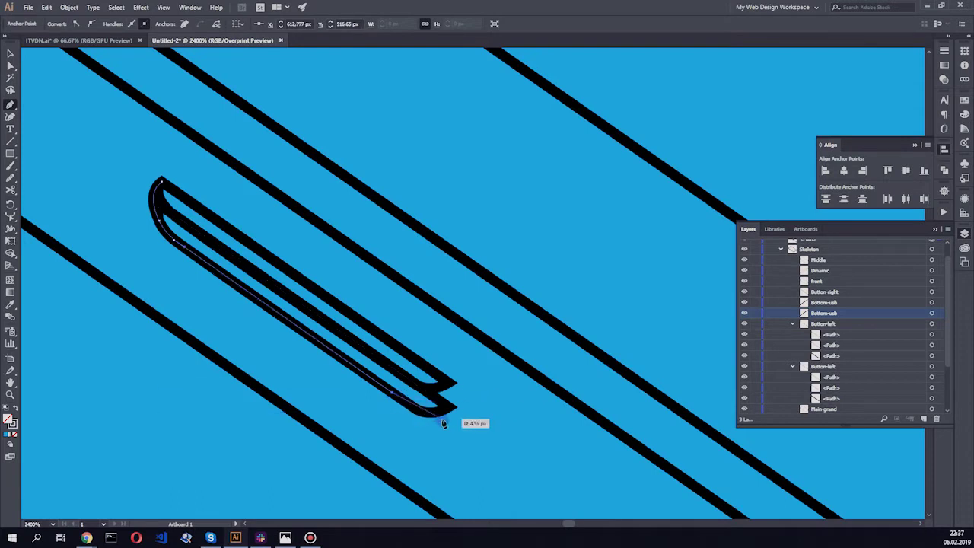
pyautogui.moveTo(431, 413)
pyautogui.mouseDown()
pyautogui.moveTo(456, 410)
pyautogui.moveTo(449, 384)
pyautogui.mouseUp()
# - Select the Button-left group and its middle path in the Layers panel
pyautogui.scroll(-3, 194, 302)
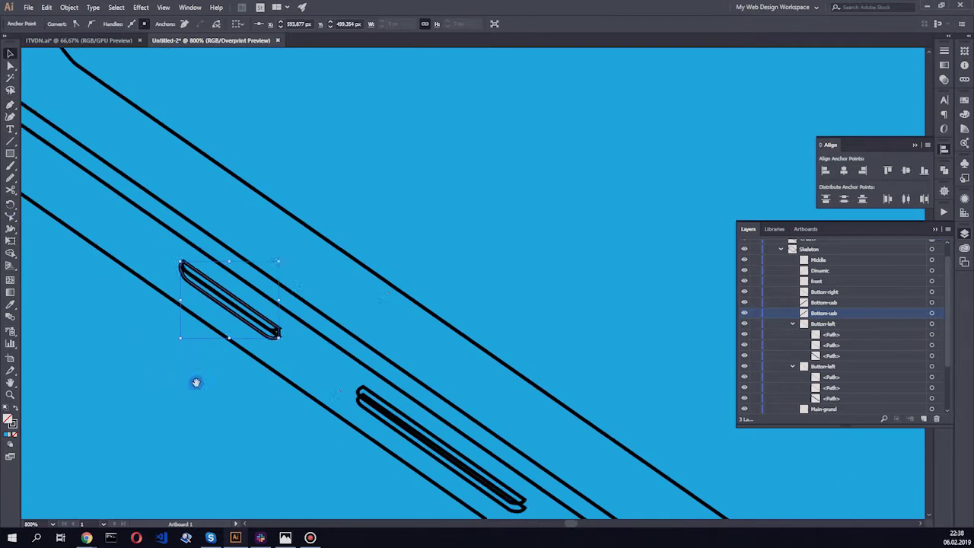
pyautogui.scroll(-2, 339, 232)
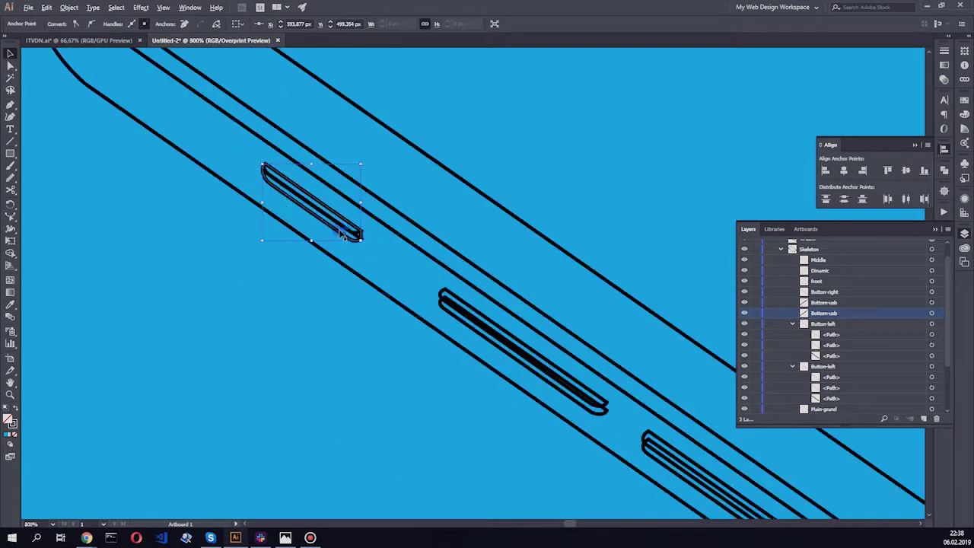
pyautogui.scroll(4, 342, 235)
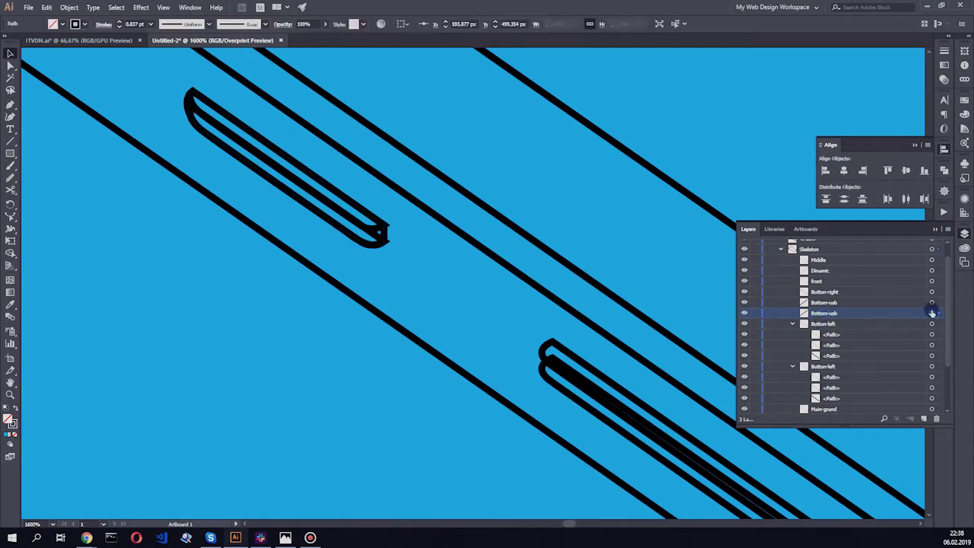
pyautogui.click(932, 365)
pyautogui.scroll(-2, 275, 194)
pyautogui.scroll(-1, 275, 195)
pyautogui.click(932, 388)
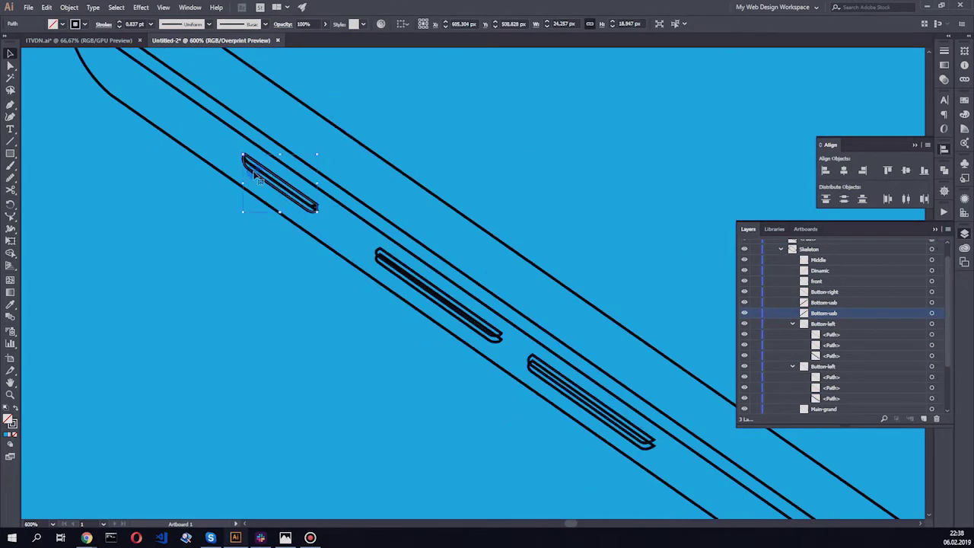
# - Select the remaining Button-left paths to form the perspective-top and perspective-bottom groups
pyautogui.scroll(1, 257, 175)
pyautogui.scroll(1, 911, 336)
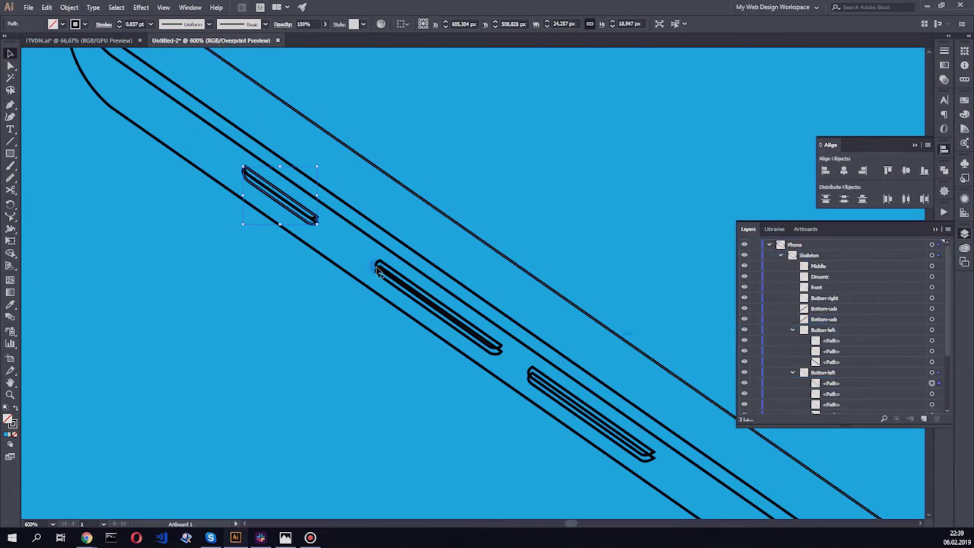
pyautogui.hotkey('ctrl', '+')
pyautogui.hotkey('ctrl', '+')
pyautogui.hotkey('ctrl', '+')
pyautogui.scroll(-3, 853, 314)
pyautogui.click(932, 280)
pyautogui.click(825, 280)
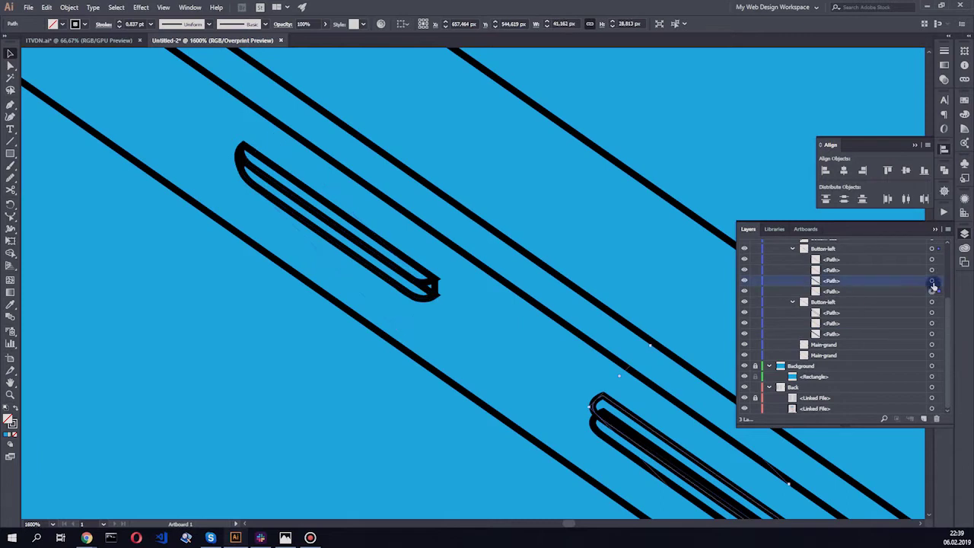
# - Zoom in on Button-left and expand perspective-bottom and perspective-top in Layers
pyautogui.hotkey('ctrl', '+')
pyautogui.hotkey('ctrl', '+')
pyautogui.hotkey('ctrl', '+')
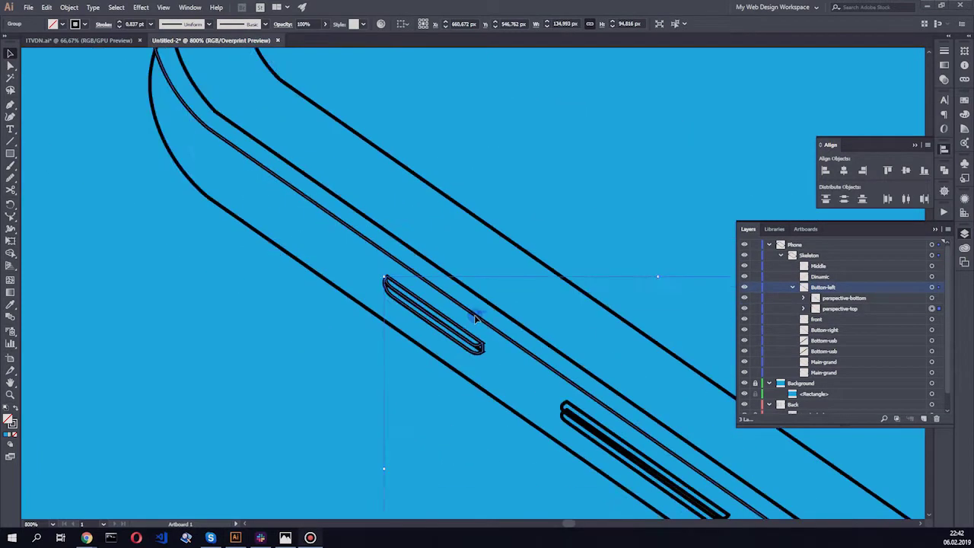
pyautogui.hscroll(2, 391, 311)
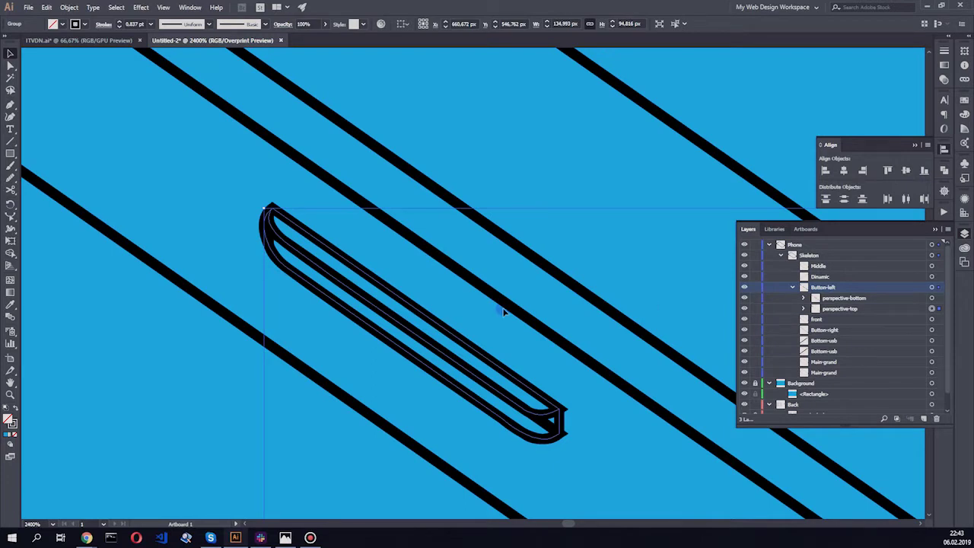
pyautogui.scroll(-8, 286, 268)
pyautogui.scroll(2, 432, 222)
pyautogui.hotkey('ctrl', '+')
pyautogui.hotkey('ctrl', '+')
pyautogui.hotkey('ctrl', '+')
pyautogui.hotkey('ctrl', '+')
pyautogui.hotkey('ctrl', '+')
pyautogui.hotkey('ctrl', '+')
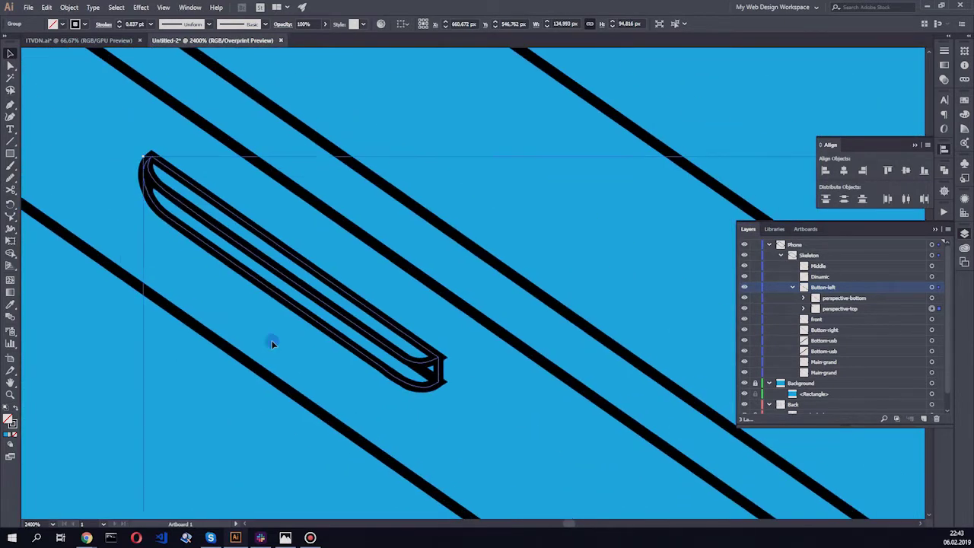
pyautogui.click(803, 297)
pyautogui.click(932, 330)
pyautogui.click(804, 350)
pyautogui.click(931, 362)
# - Check the paths in both groups, with perspective-top stacked above perspective-bottom
pyautogui.scroll(-1, 920, 372)
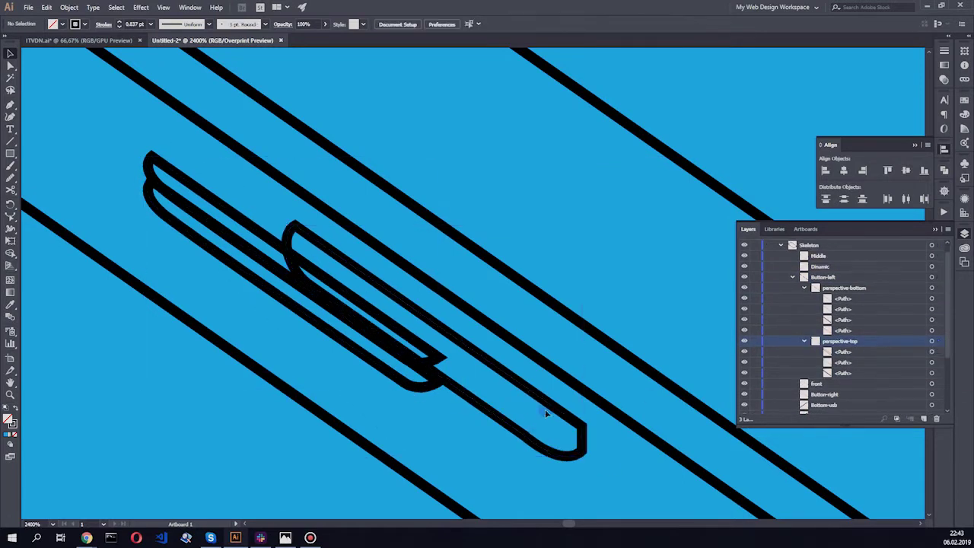
pyautogui.click(931, 320)
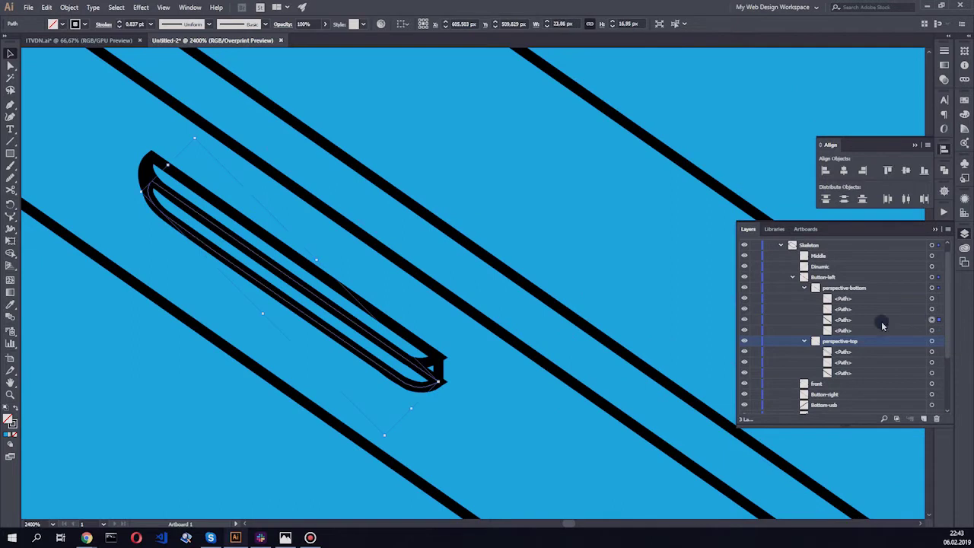
pyautogui.click(931, 299)
pyautogui.click(932, 351)
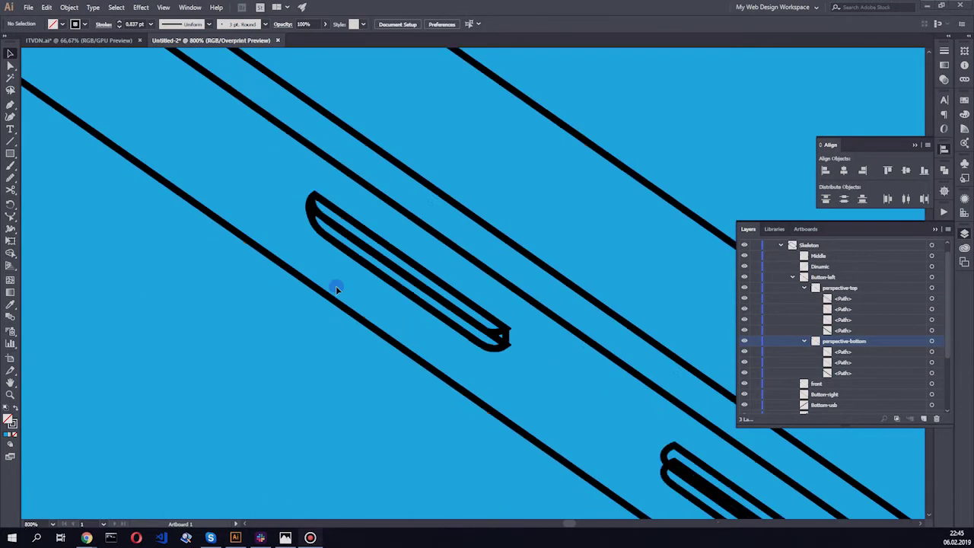
# - Double-click the left button on canvas to isolate the Button-left group
pyautogui.scroll(3, 279, 283)
pyautogui.scroll(3, 159, 204)
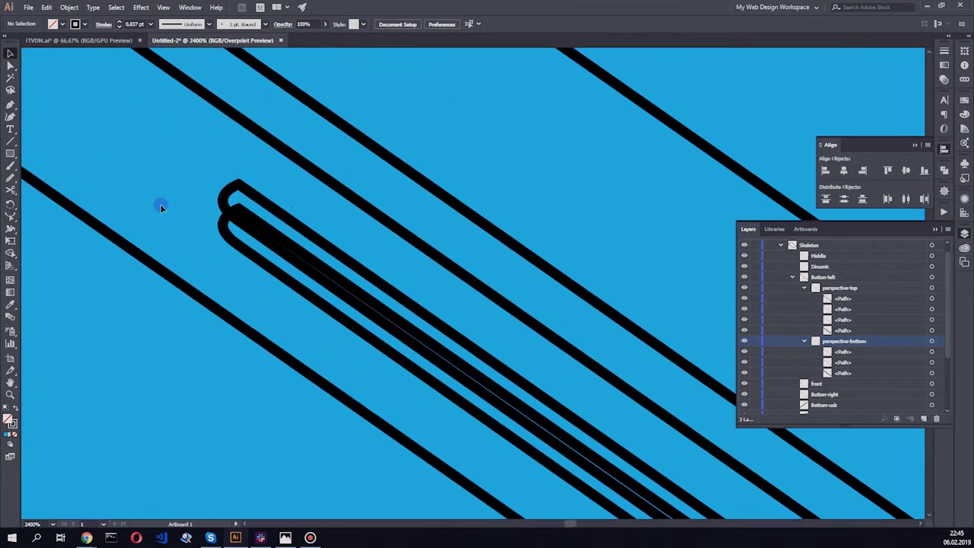
pyautogui.scroll(2, 160, 203)
pyautogui.scroll(-3, 283, 211)
pyautogui.scroll(2, 322, 256)
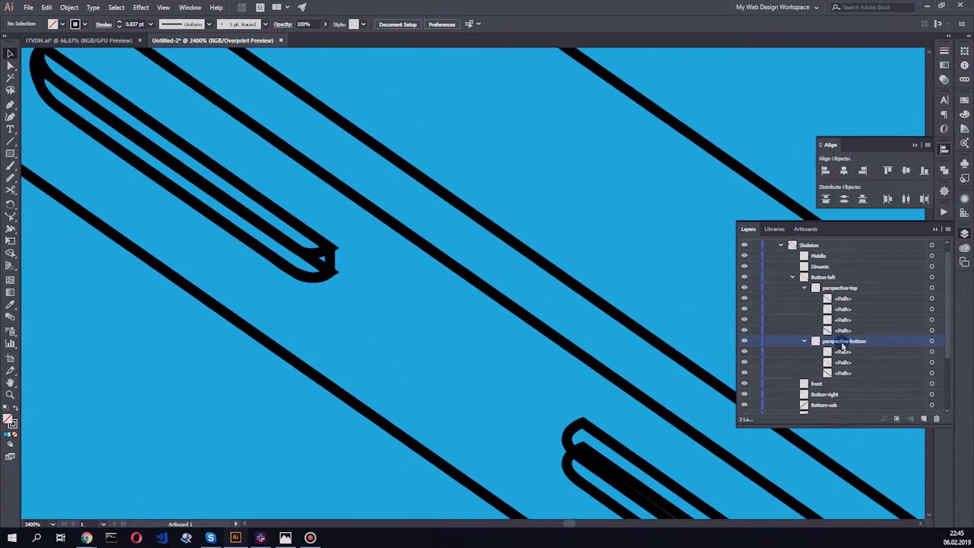
pyautogui.doubleClick(333, 262)
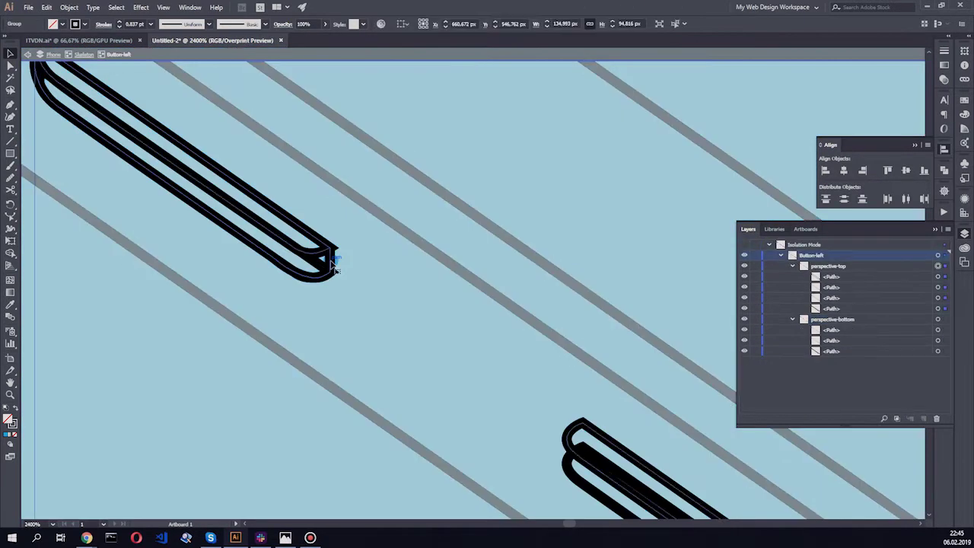
# - Widen isolation to the whole Phone group and clear the selection
pyautogui.click(25, 54)
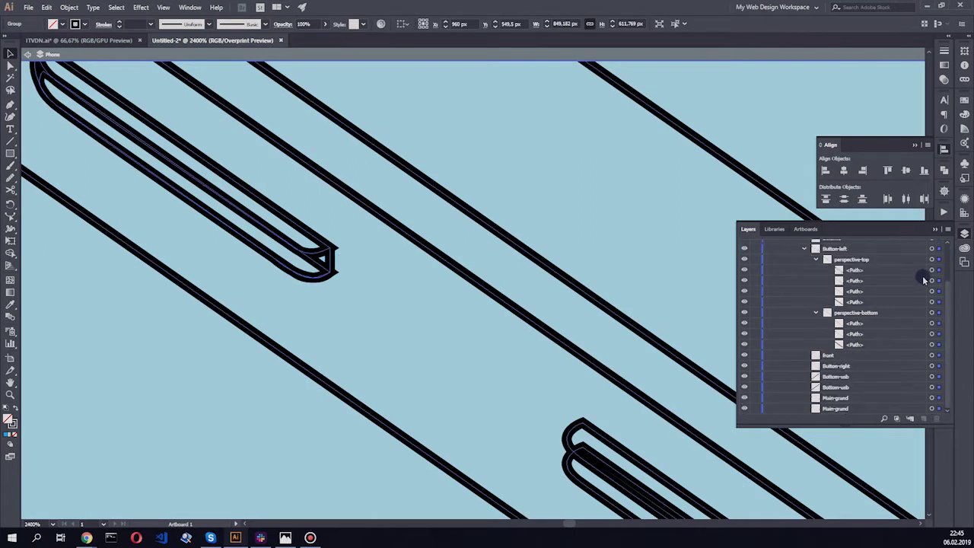
pyautogui.click(932, 393)
pyautogui.hotkey('ctrl', 'shift', 'a')
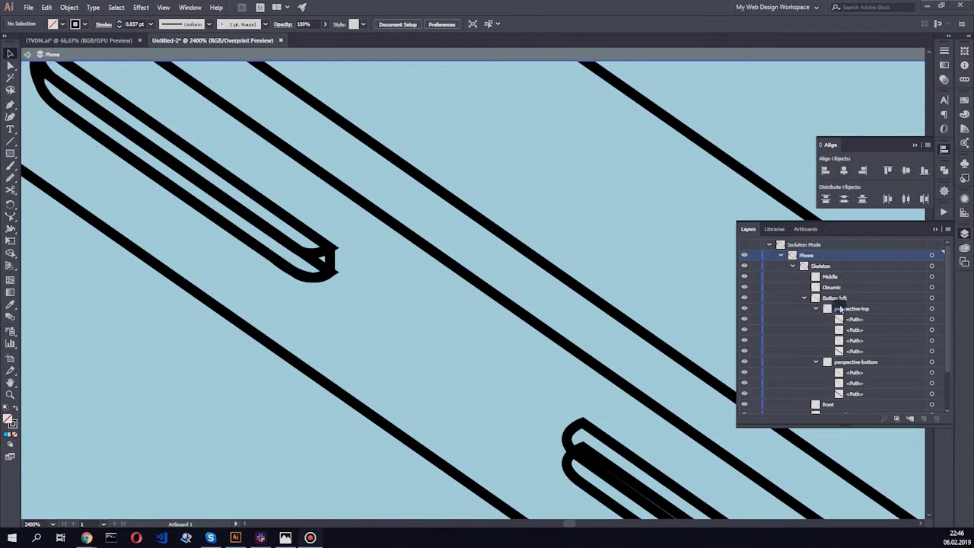
# - Drag one path out of perspective-top to sit directly under Button-left
pyautogui.moveTo(858, 322); pyautogui.dragTo(846, 310)
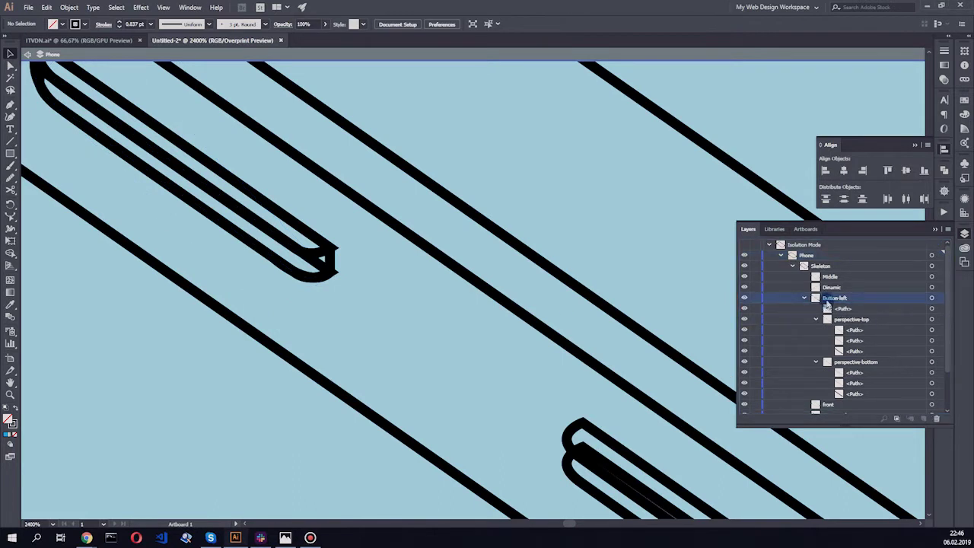
pyautogui.click(933, 309)
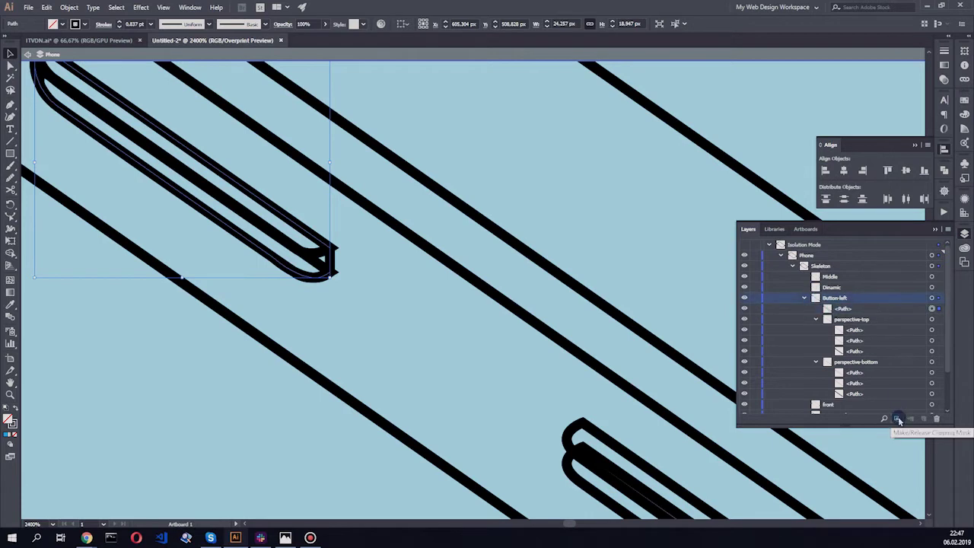
pyautogui.click(459, 256)
pyautogui.scroll(-5, 282, 170)
pyautogui.scroll(6, 282, 170)
pyautogui.scroll(-3, 304, 158)
pyautogui.scroll(-1, 222, 251)
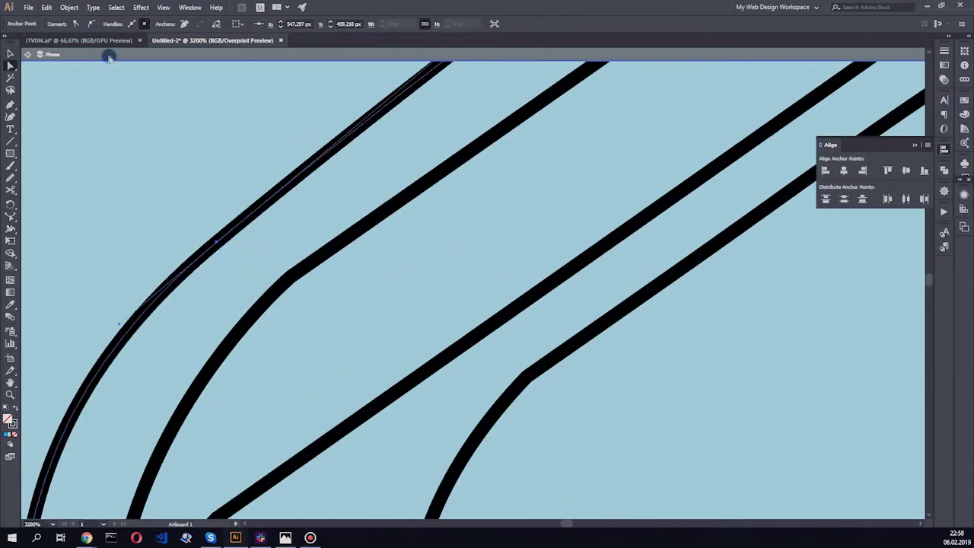
# - Start a Pen outline along the phone's bottom curve, dragging handles for the first curve
pyautogui.press('a')
pyautogui.scroll(-3, 221, 252)
pyautogui.click(219, 249)
pyautogui.scroll(-3, 194, 223)
pyautogui.scroll(5, 220, 265)
pyautogui.scroll(2, 266, 133)
pyautogui.press('p')
pyautogui.click(271, 158)
pyautogui.click(346, 421)
pyautogui.scroll(-5, 441, 491)
pyautogui.scroll(4, 416, 359)
pyautogui.click(299, 231)
pyautogui.moveTo(609, 240); pyautogui.dragTo(757, 156)
# - Continue the outline with anchors at the right corner and along the lower edge
pyautogui.scroll(-3, 426, 277)
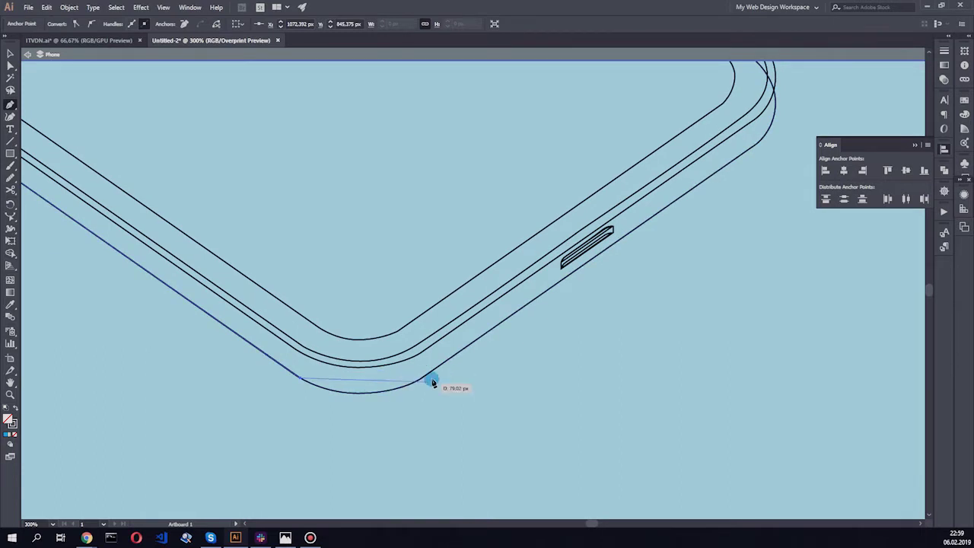
pyautogui.scroll(3, 457, 357)
pyautogui.moveTo(599, 228); pyautogui.dragTo(441, 370)
pyautogui.click(442, 351)
pyautogui.scroll(-3, 483, 242)
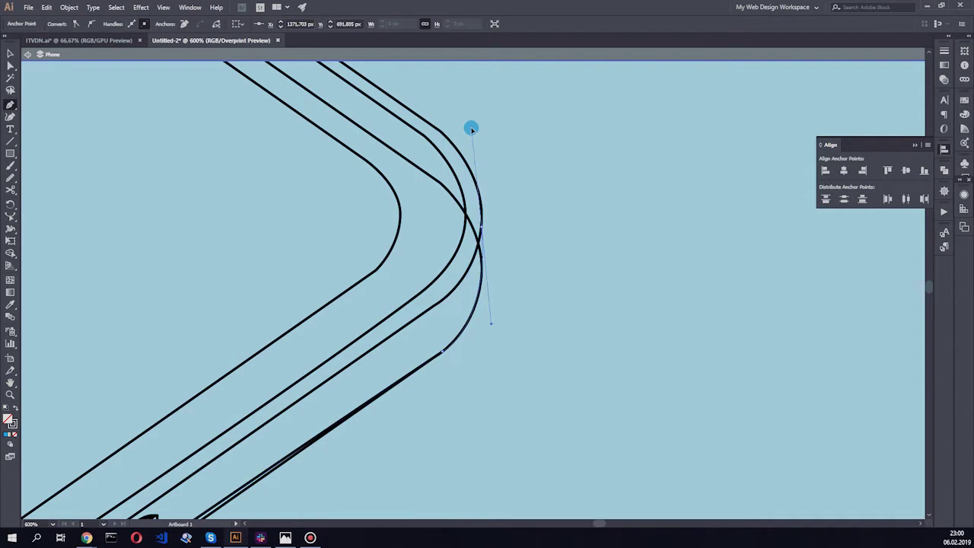
pyautogui.scroll(5, 469, 131)
pyautogui.moveTo(326, 321); pyautogui.dragTo(485, 239)
pyautogui.scroll(-2, 484, 239)
pyautogui.moveTo(233, 344); pyautogui.dragTo(85, 271)
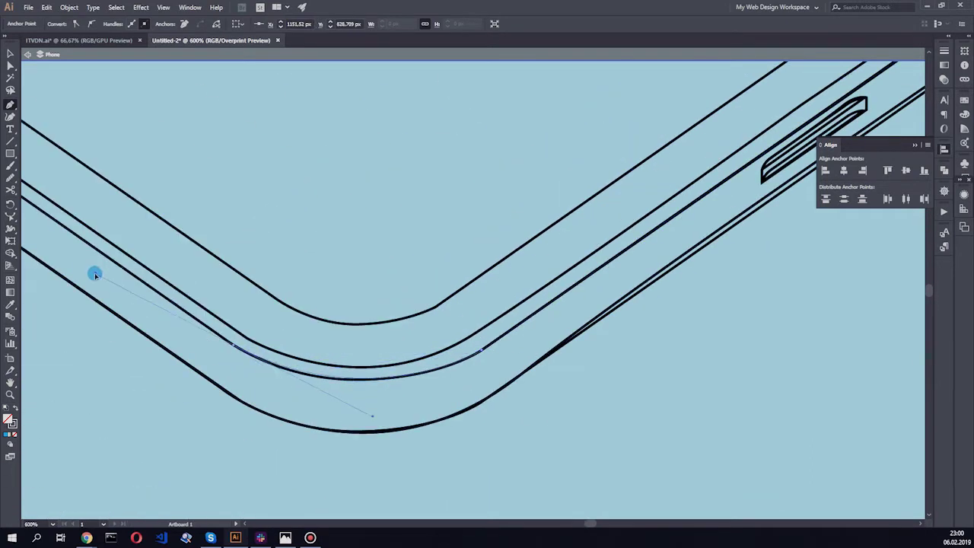
# - Close the outline at the upper-left corner onto the existing anchor, then select the phone group
pyautogui.scroll(-2, 474, 431)
pyautogui.scroll(1, 246, 269)
pyautogui.scroll(2, 339, 289)
pyautogui.click(339, 290)
pyautogui.click(283, 175)
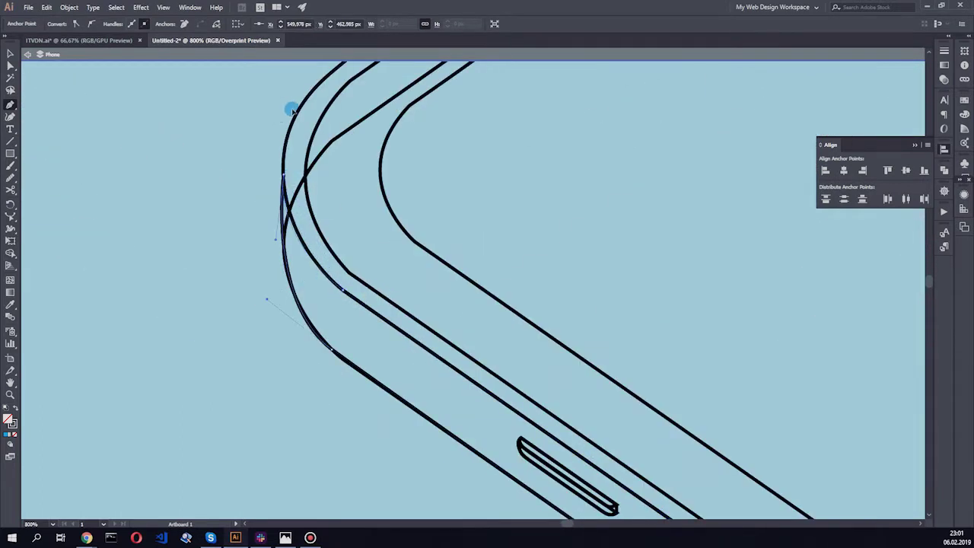
pyautogui.scroll(-3, 219, 227)
pyautogui.scroll(-2, 219, 227)
pyautogui.press('v')
pyautogui.click(261, 256)
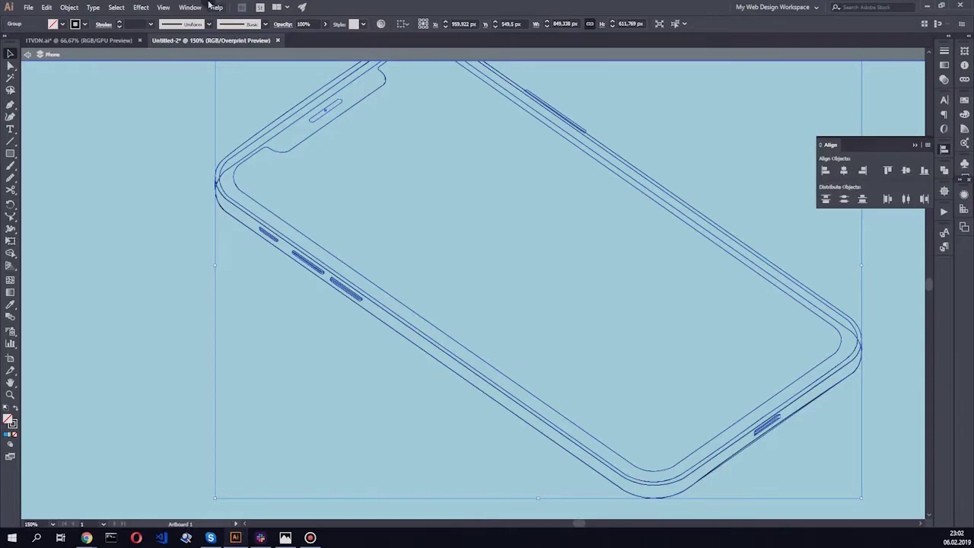
pyautogui.click(190, 7)
# - Move the new outline path below Button-left in the Skeleton layer
pyautogui.click(271, 317)
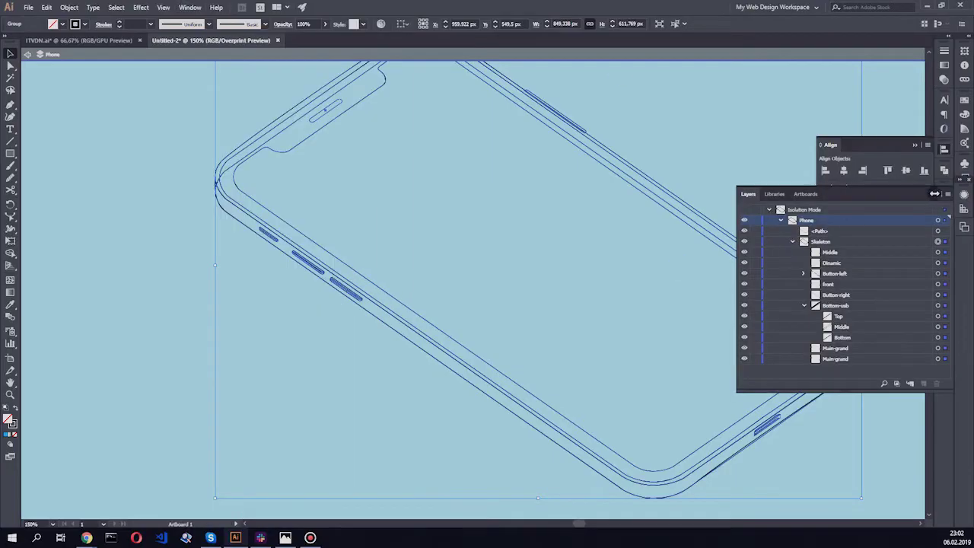
pyautogui.click(946, 249)
pyautogui.click(964, 198)
pyautogui.click(646, 298)
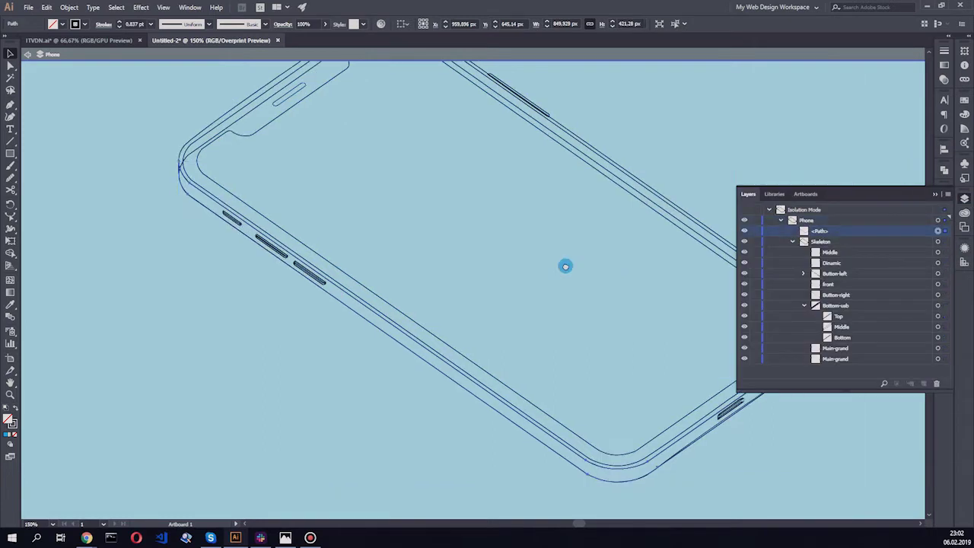
pyautogui.click(803, 305)
pyautogui.moveTo(830, 302); pyautogui.dragTo(832, 279)
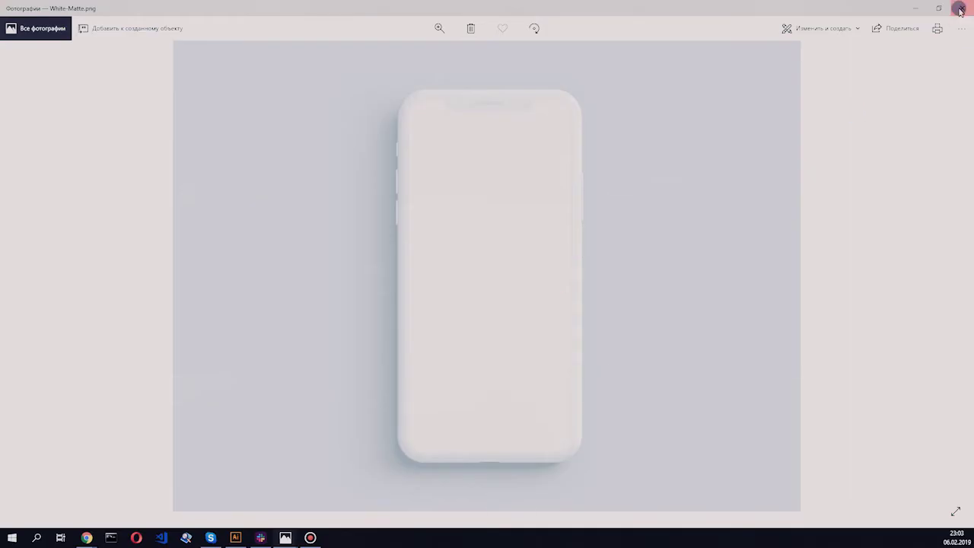
# - Return to the phone drawing, clear the selection and zoom toward the pink side
pyautogui.click(959, 9)
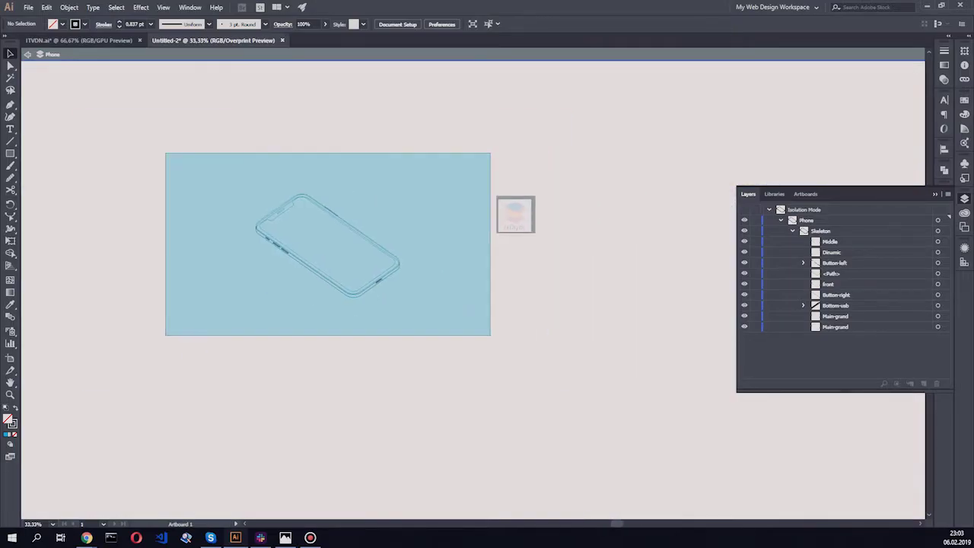
pyautogui.scroll(2, 354, 265)
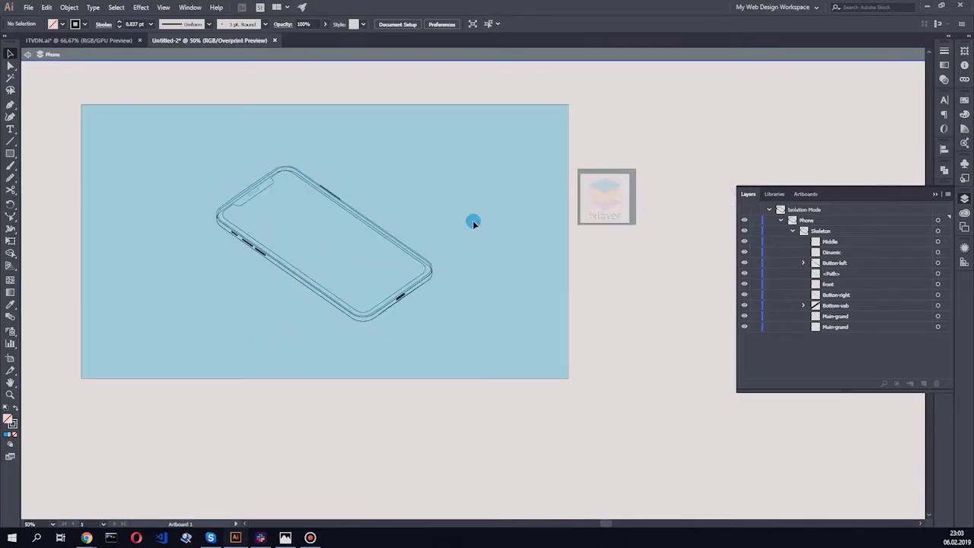
pyautogui.scroll(2, 167, 239)
pyautogui.hscroll(3, 386, 409)
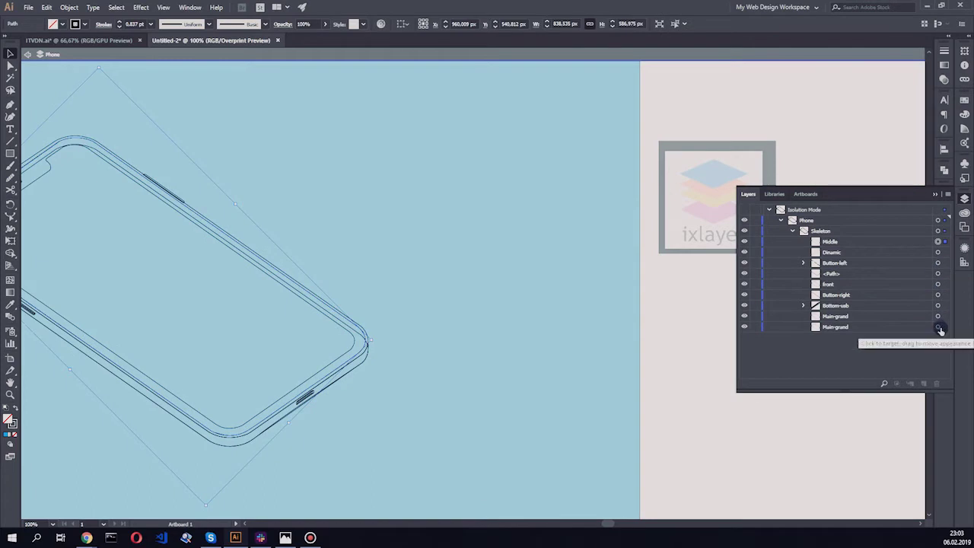
pyautogui.click(937, 273)
pyautogui.hotkey('ctrl', 'shift', 'a')
pyautogui.hscroll(-5, 383, 105)
pyautogui.scroll(1, 279, 243)
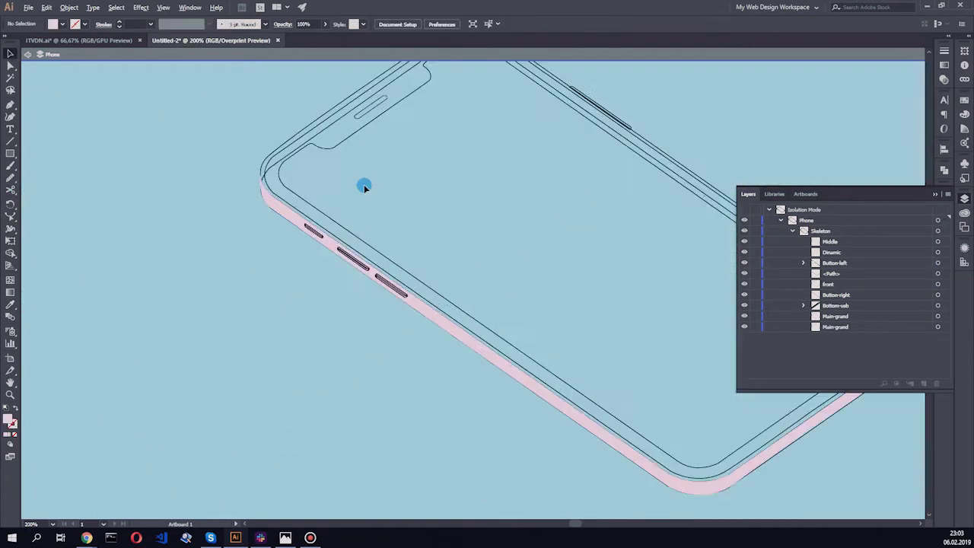
# - Select the phone's side base path and bring up the Gradient settings
pyautogui.click(834, 326)
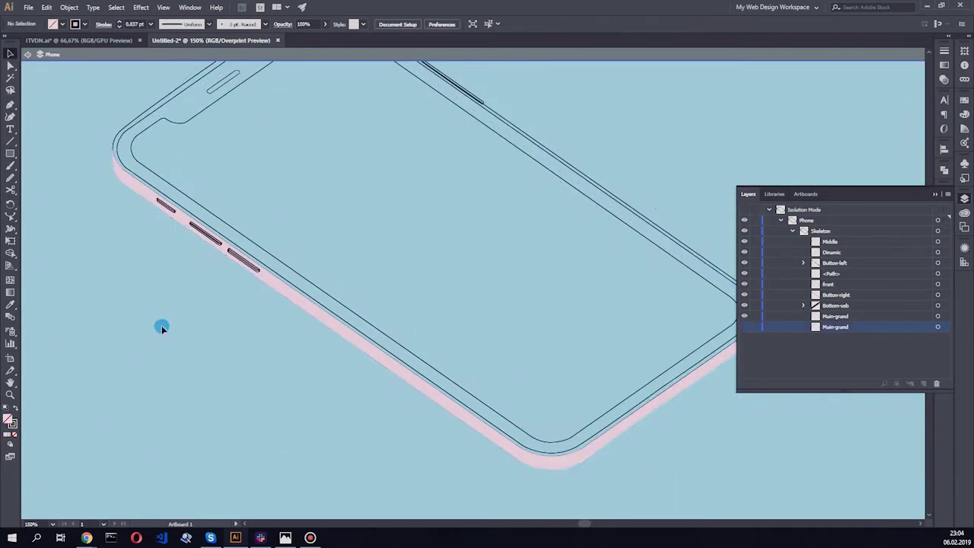
pyautogui.hscroll(2, 510, 327)
pyautogui.scroll(-1, 509, 327)
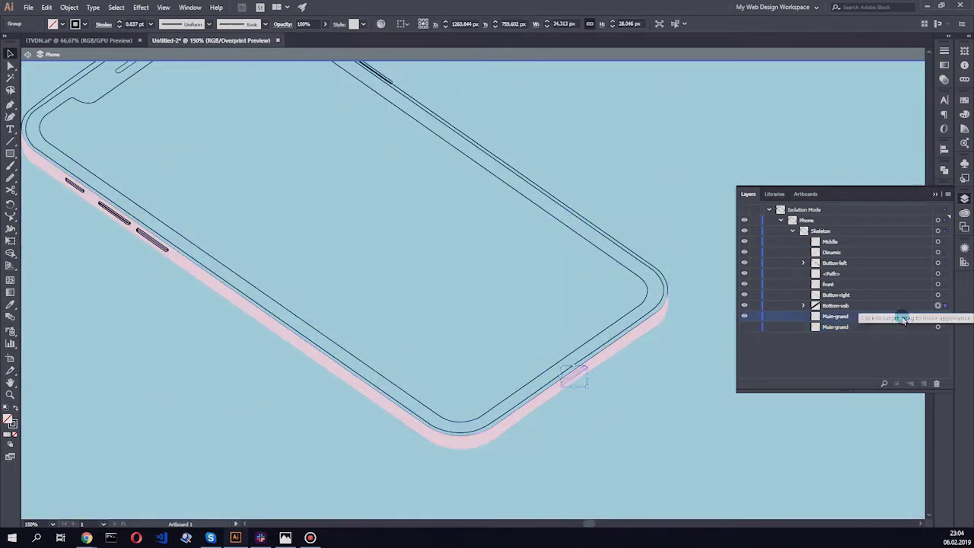
pyautogui.scroll(2, 502, 350)
pyautogui.scroll(2, 132, 263)
pyautogui.scroll(2, 150, 252)
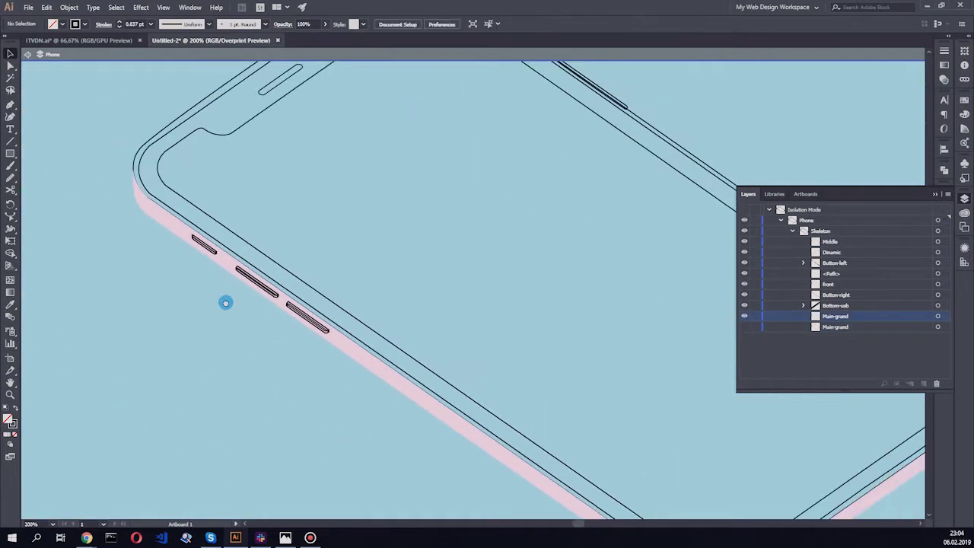
pyautogui.scroll(-1, 228, 289)
pyautogui.click(937, 273)
# - Apply a linear gradient to the side edge with a light pink first stop
pyautogui.click(944, 64)
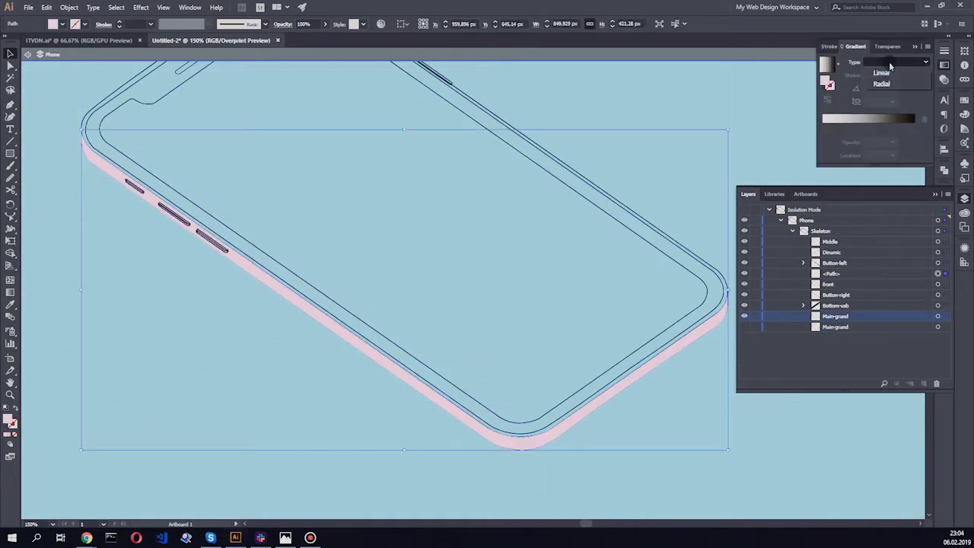
pyautogui.click(890, 66)
pyautogui.scroll(-1, 677, 98)
pyautogui.scroll(-1, 637, 165)
pyautogui.doubleClick(823, 126)
pyautogui.click(882, 165)
pyautogui.click(834, 190)
# - Add a 22% opacity stop, make the end stop transparent and set another stop to 100%
pyautogui.click(833, 129)
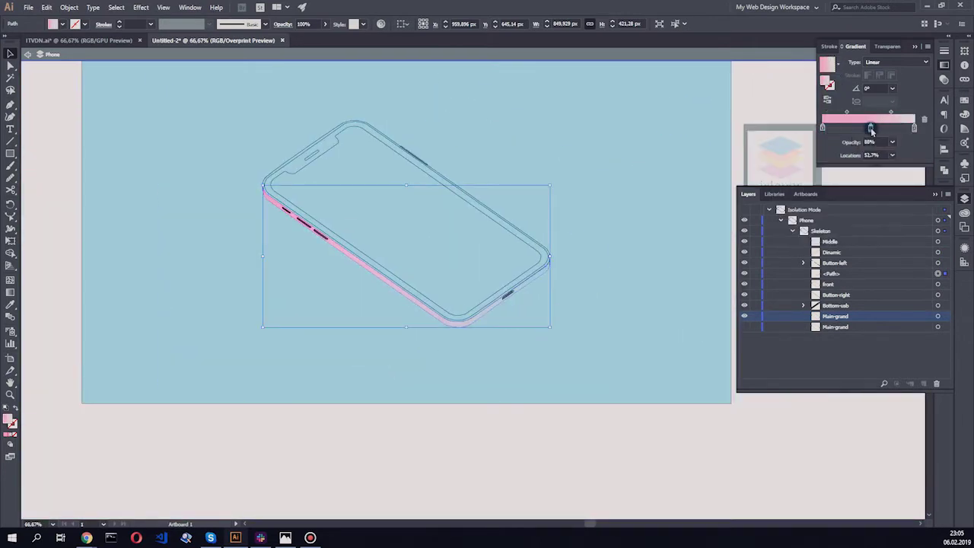
pyautogui.doubleClick(888, 129)
pyautogui.click(888, 129)
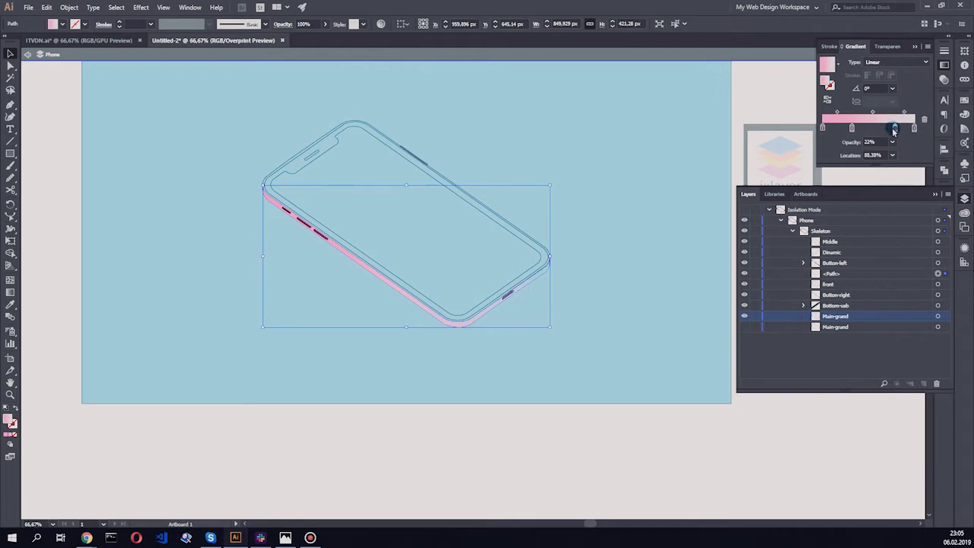
pyautogui.doubleClick(899, 129)
pyautogui.click(900, 130)
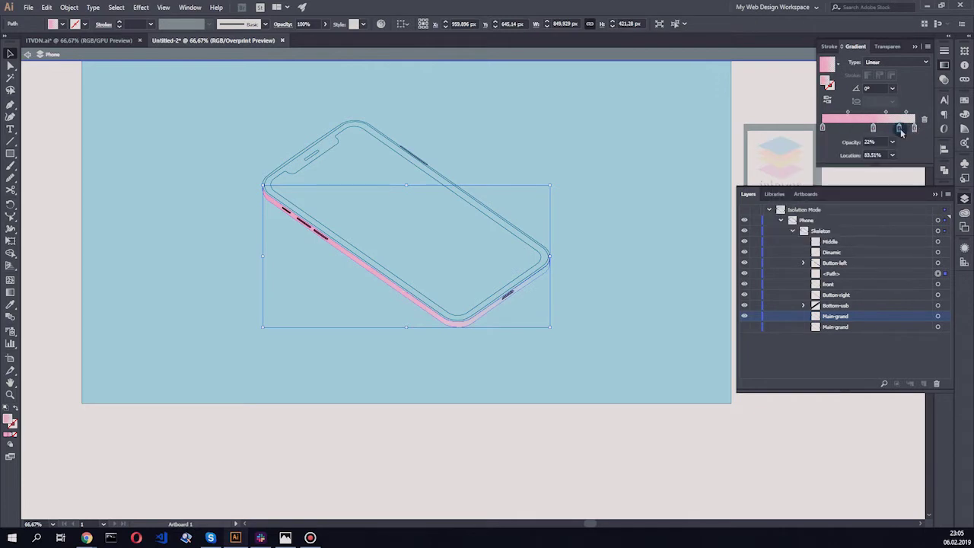
pyautogui.click(892, 141)
pyautogui.scroll(2, 588, 250)
pyautogui.click(892, 141)
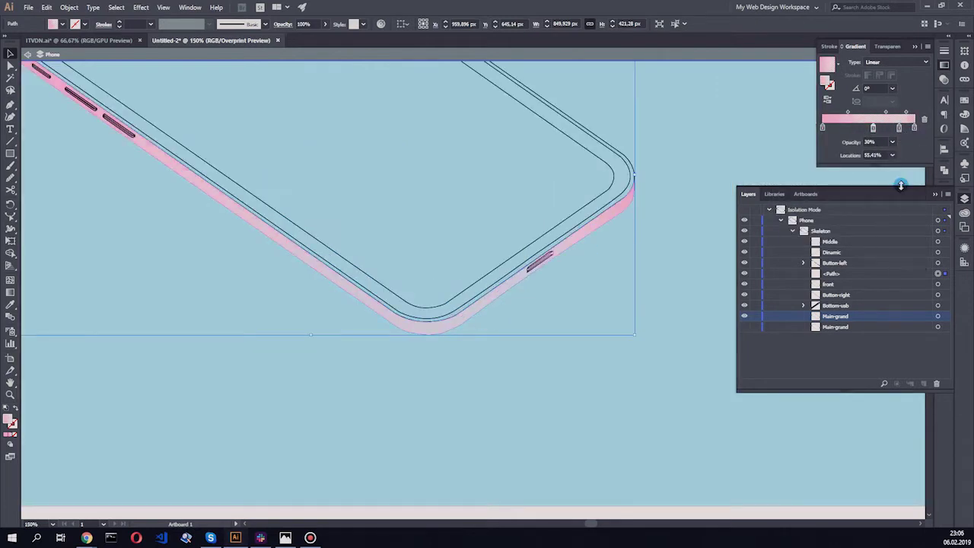
pyautogui.scroll(-1, 592, 213)
pyautogui.write('100')
pyautogui.press('Return')
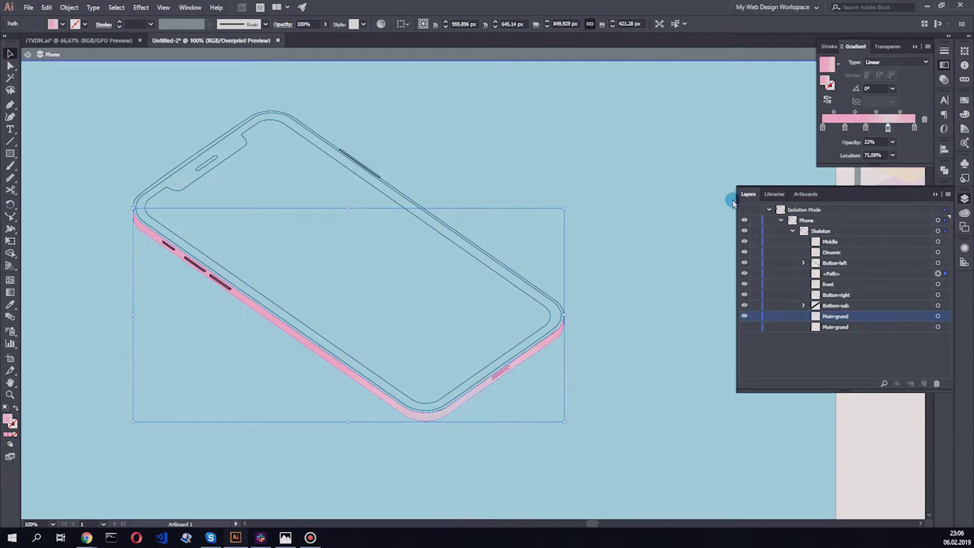
# - Preview the gradient and switch the side edge to a blue gradient
pyautogui.click(636, 241)
pyautogui.doubleClick(843, 128)
pyautogui.press('Escape')
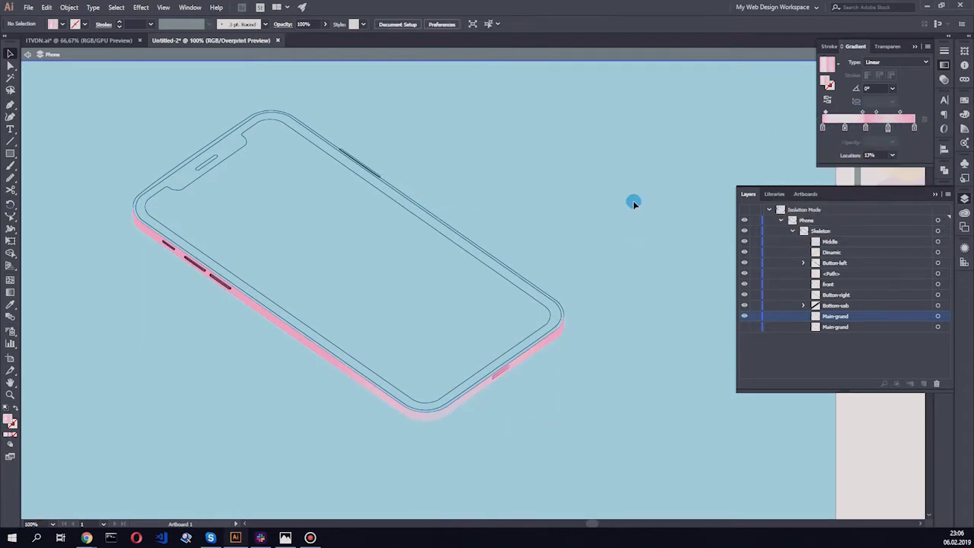
pyautogui.hotkey('ctrl', '-')
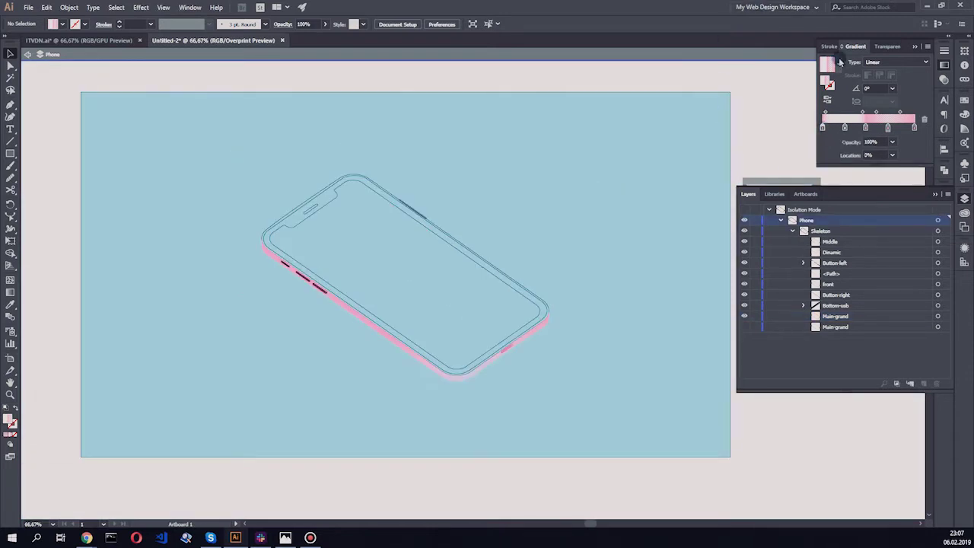
pyautogui.click(937, 316)
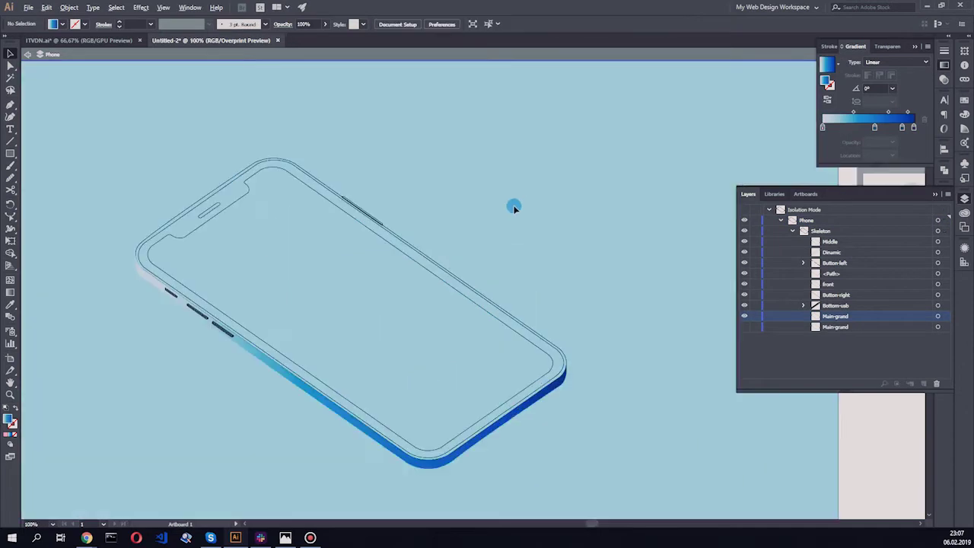
pyautogui.moveTo(599, 335); pyautogui.dragTo(548, 320)
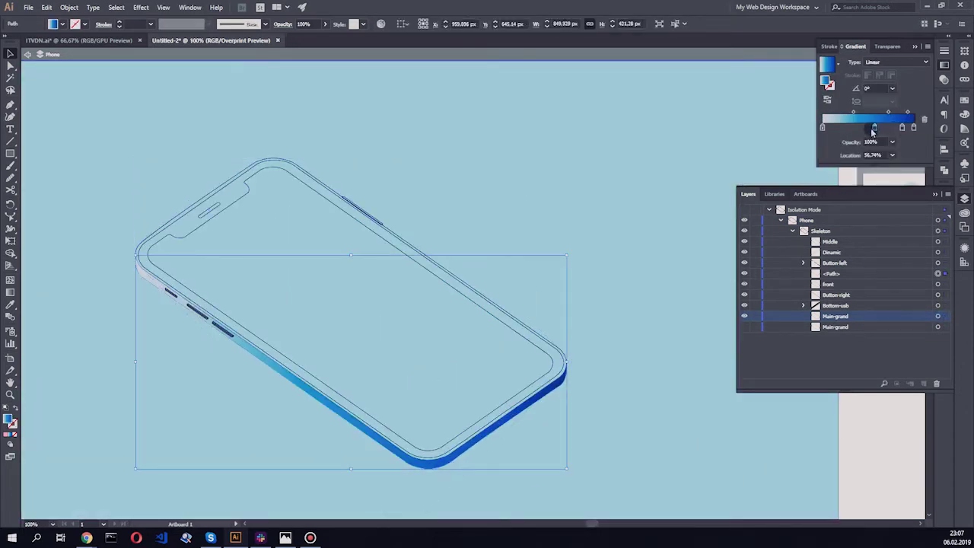
# - Drag the gradient stops to place the pale highlight near 42%
pyautogui.moveTo(903, 130)
pyautogui.mouseDown()
pyautogui.moveTo(859, 130)
pyautogui.moveTo(906, 131)
pyautogui.mouseUp()
pyautogui.click(873, 129)
pyautogui.moveTo(862, 129); pyautogui.dragTo(881, 129)
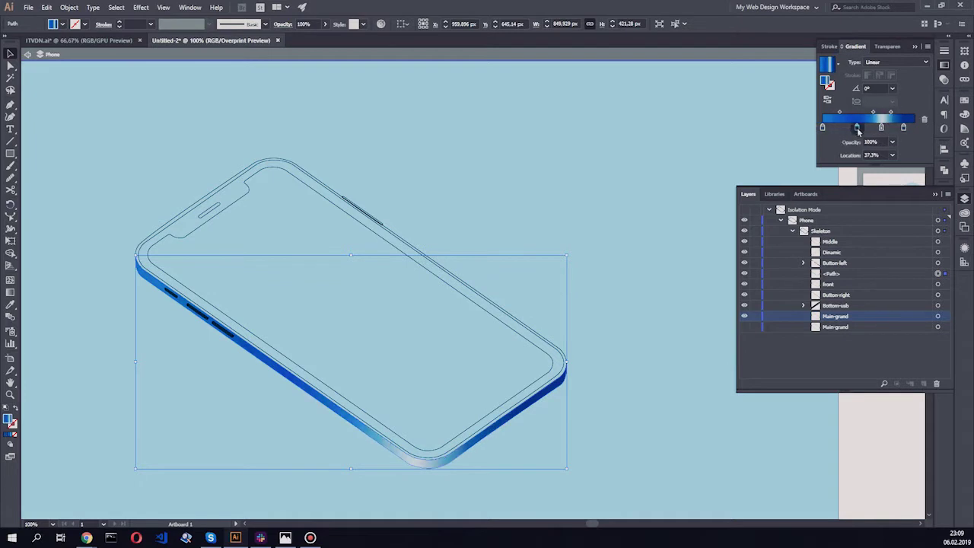
pyautogui.moveTo(858, 130); pyautogui.dragTo(862, 129)
pyautogui.scroll(2, 289, 322)
pyautogui.scroll(-2, 533, 312)
# - Fill the bottom Main-grund base shape with black
pyautogui.click(746, 328)
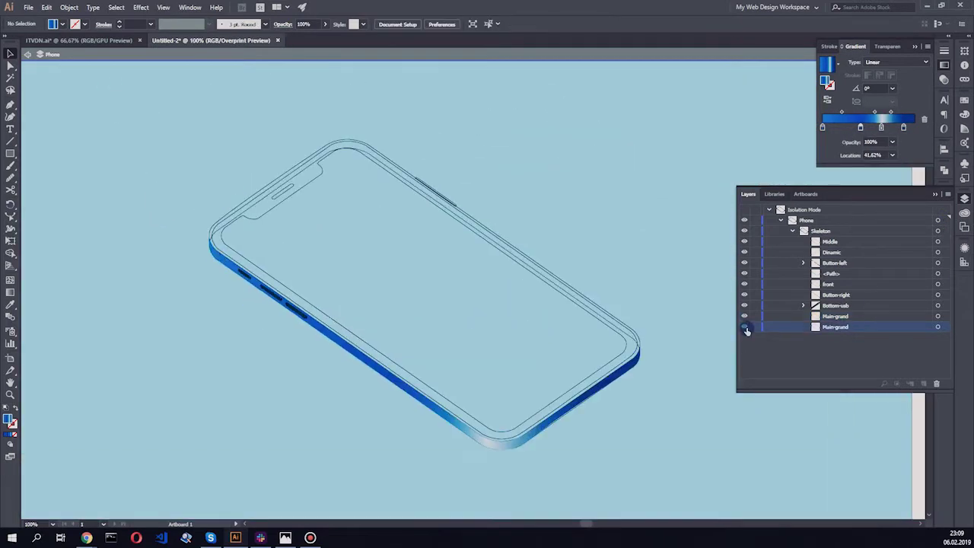
pyautogui.click(937, 326)
pyautogui.click(117, 269)
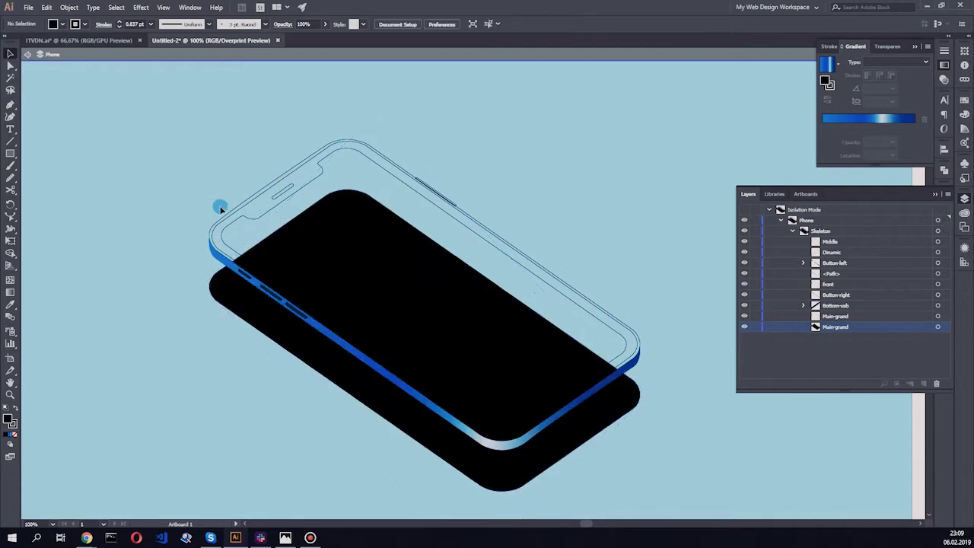
pyautogui.click(161, 292)
# - Lower the black shadow shape's opacity using the control bar Opacity setting
pyautogui.click(939, 328)
pyautogui.press('1')
pyautogui.press('2')
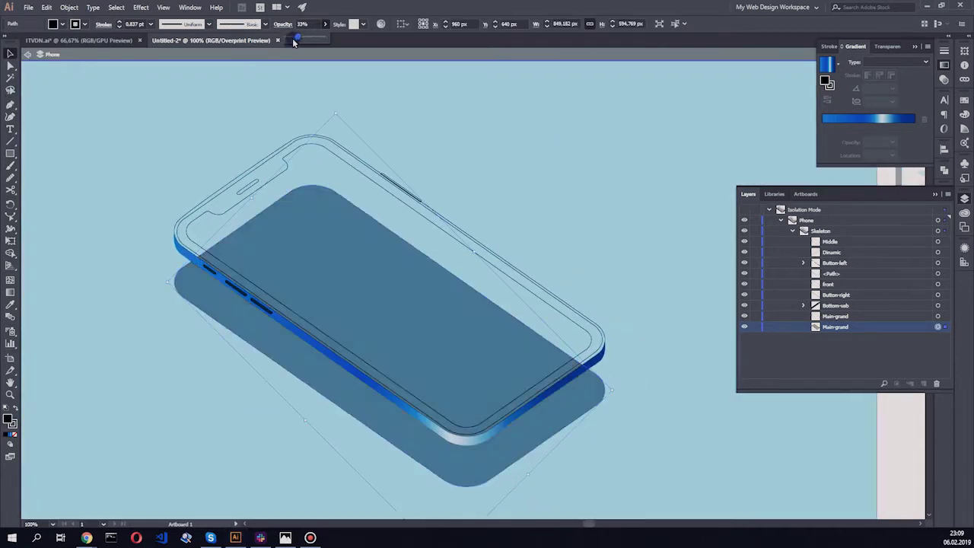
pyautogui.hotkey('ctrl', '-')
pyautogui.click(385, 370)
pyautogui.click(351, 23)
pyautogui.click(282, 24)
pyautogui.click(312, 23)
pyautogui.moveTo(295, 37); pyautogui.dragTo(283, 38)
pyautogui.hotkey('ctrl', 'shift', 'a')
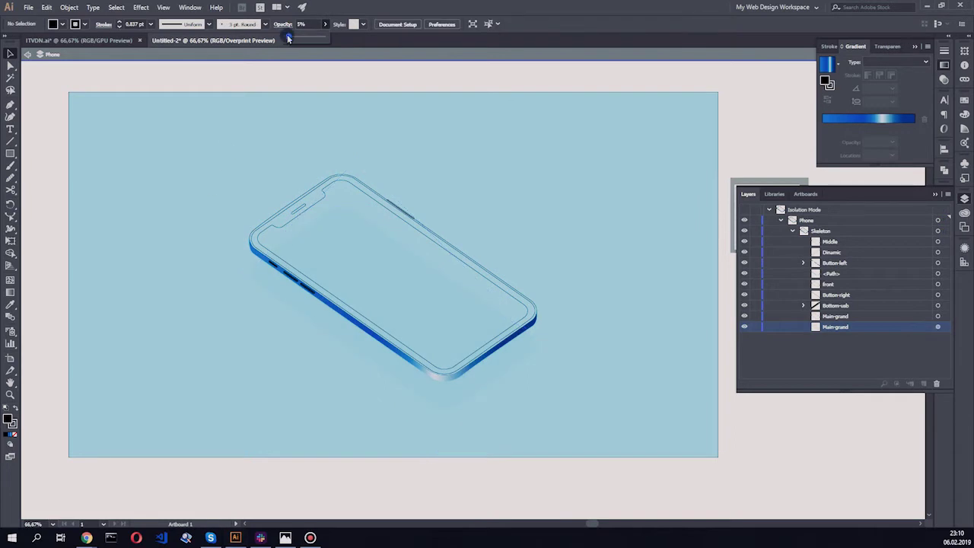
# - Settle the shadow's opacity at 4% and reselect the Main-grund shape
pyautogui.click(678, 428)
pyautogui.click(244, 163)
pyautogui.click(937, 326)
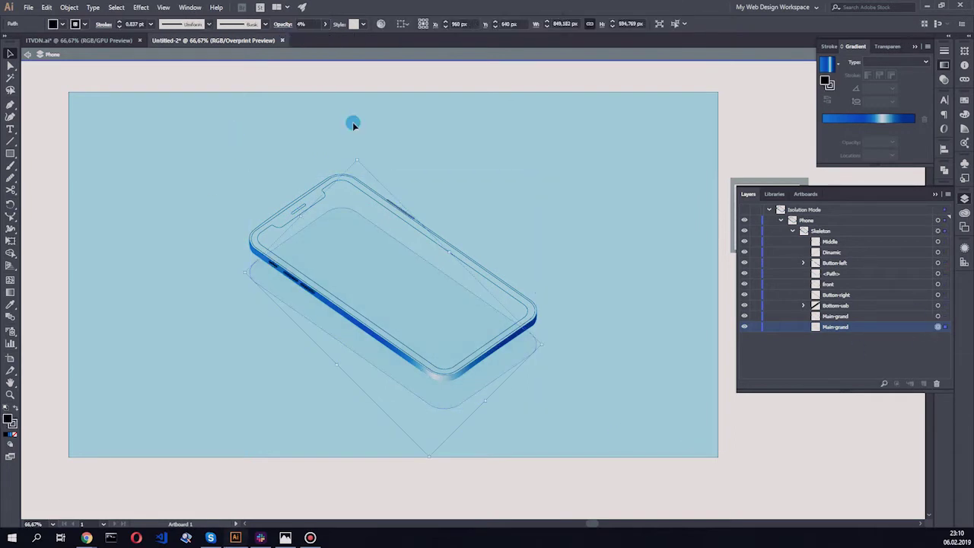
pyautogui.click(190, 7)
pyautogui.moveTo(175, 130)
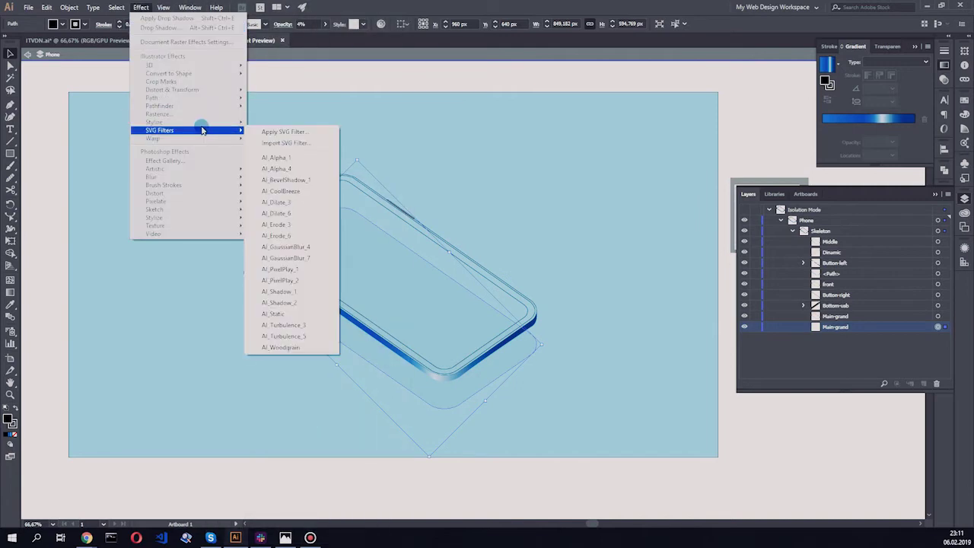
# - Apply a Gaussian Blur to the Main-grund shadow shape
pyautogui.moveTo(155, 201)
pyautogui.click(271, 202)
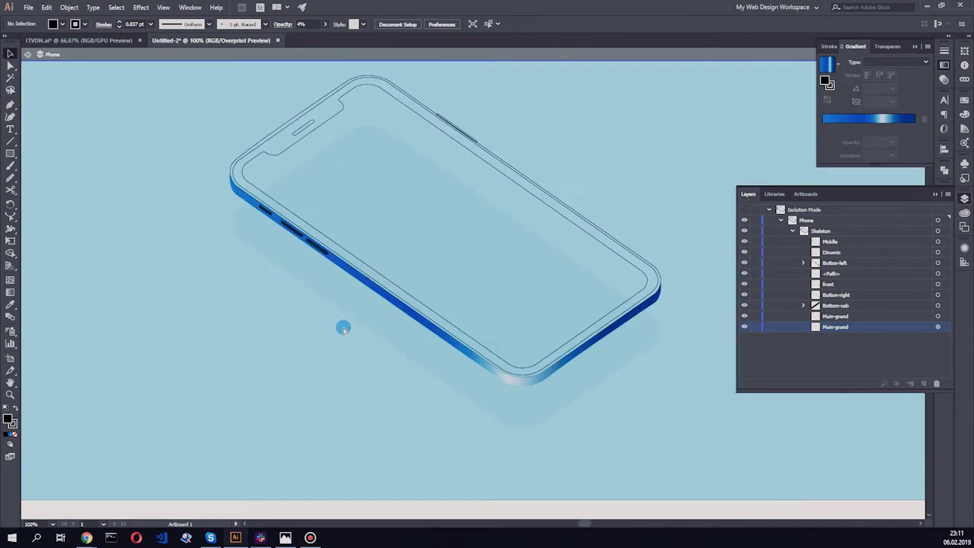
pyautogui.click(139, 7)
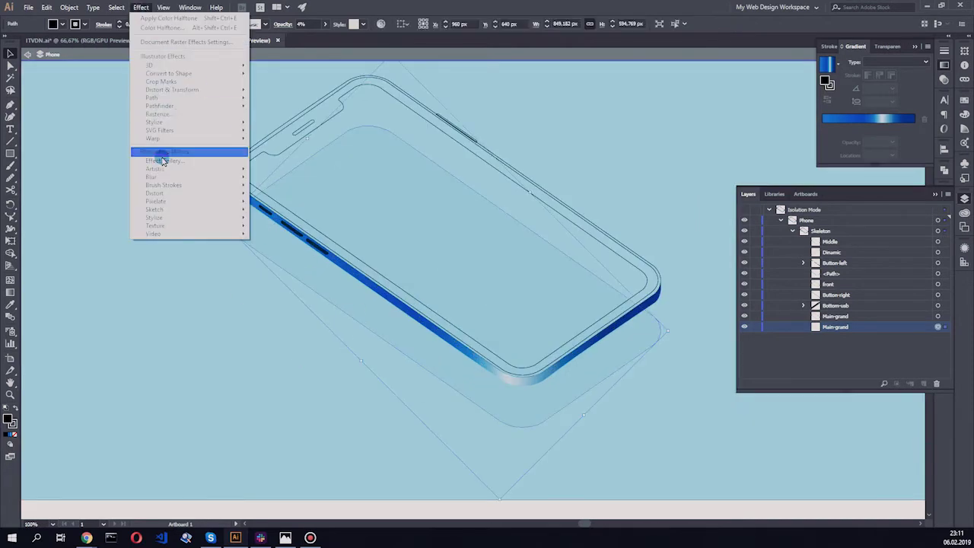
pyautogui.click(275, 176)
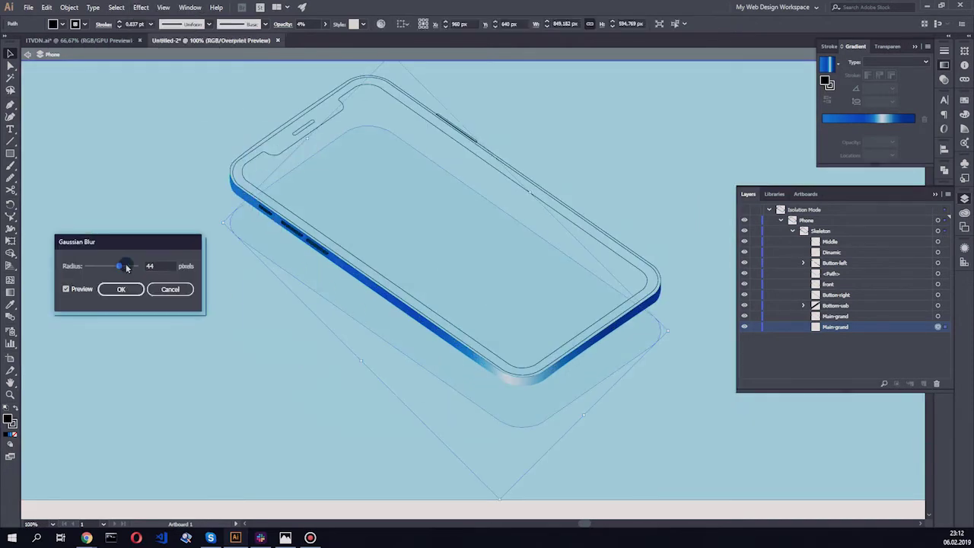
pyautogui.click(121, 289)
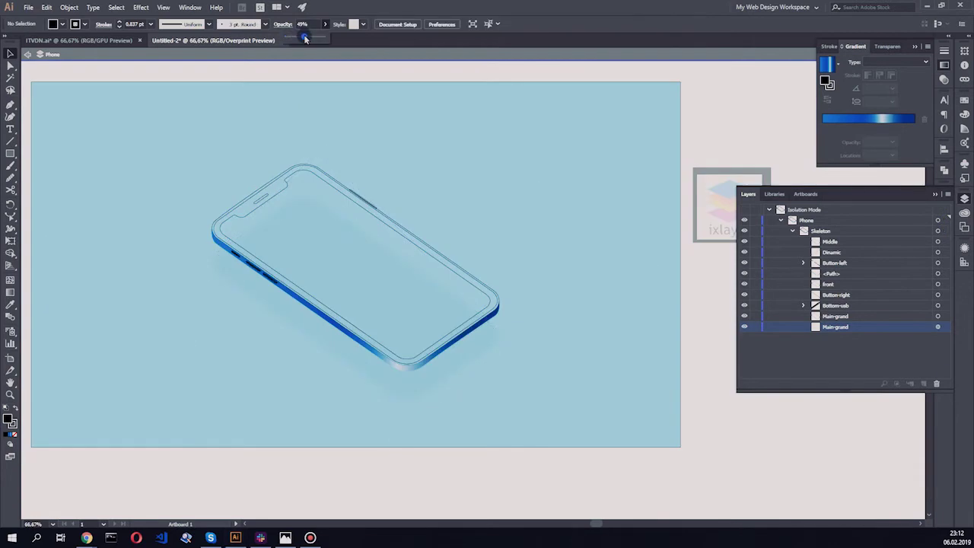
# - Set the blurred shadow's opacity to 18%
pyautogui.write('18')
pyautogui.press('Return')
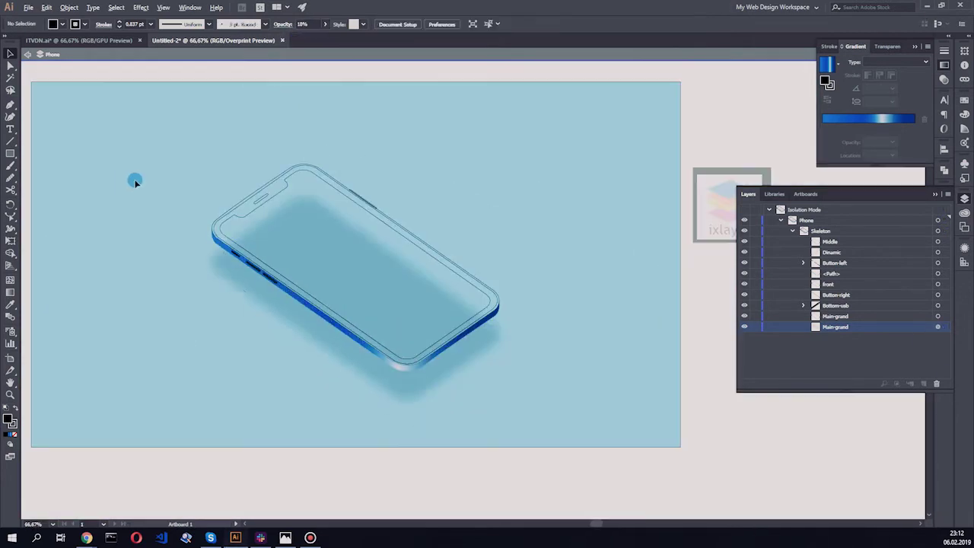
pyautogui.click(237, 319)
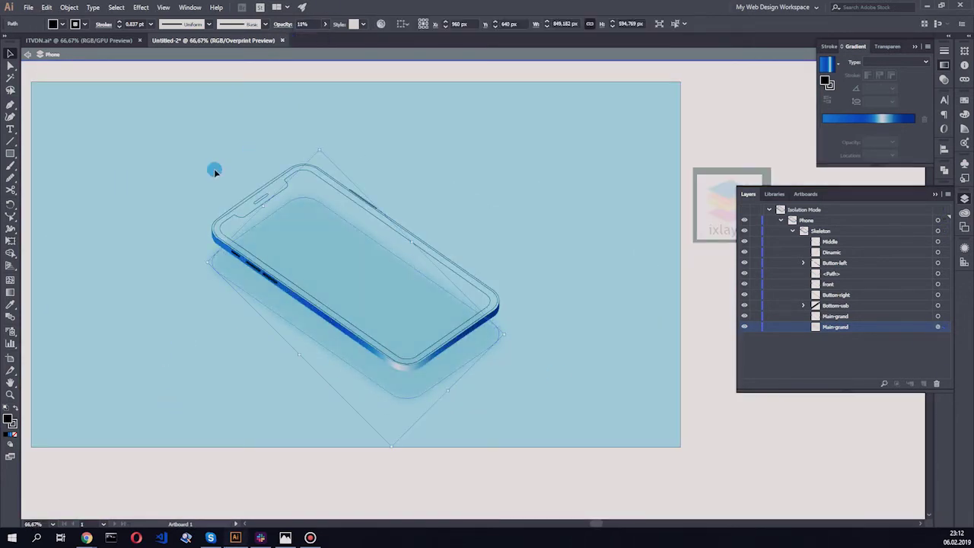
pyautogui.hotkey('ctrl', '+')
pyautogui.moveTo(290, 38); pyautogui.dragTo(300, 38)
pyautogui.hotkey('ctrl', '-')
pyautogui.hotkey('ctrl', '-')
pyautogui.scroll(5, 178, 159)
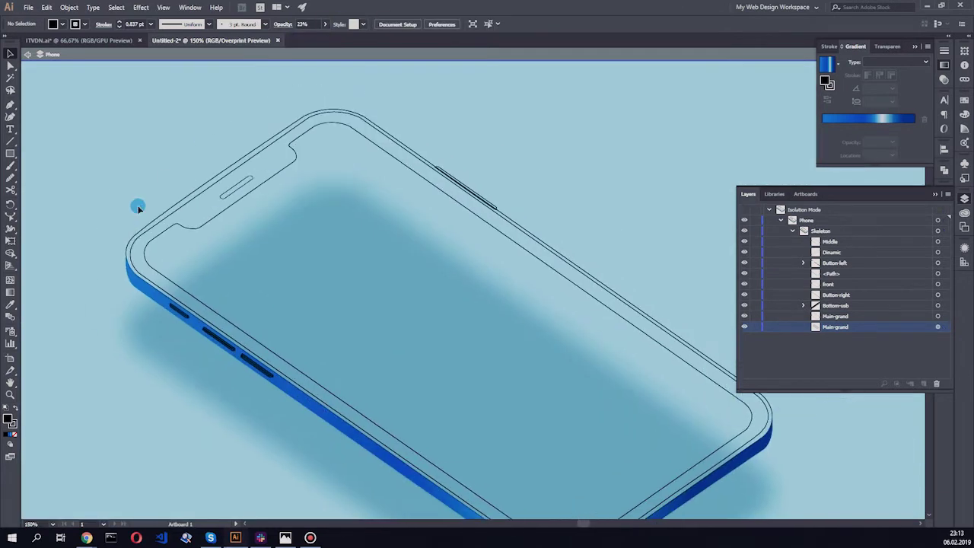
# - Isolate the Main-grund shadow shape inside the phone group for a texture effect
pyautogui.click(179, 376)
pyautogui.click(141, 6)
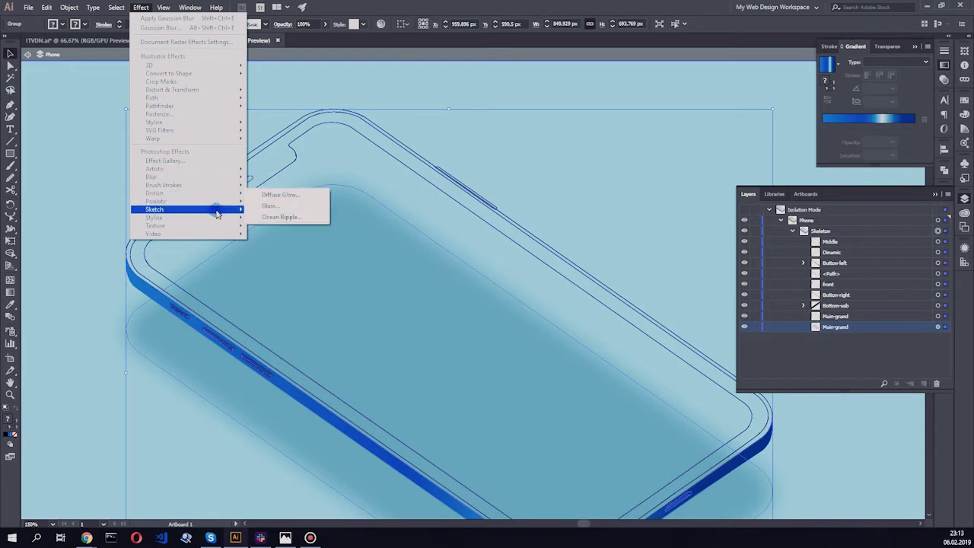
pyautogui.press('Escape')
pyautogui.click(281, 239)
pyautogui.click(937, 326)
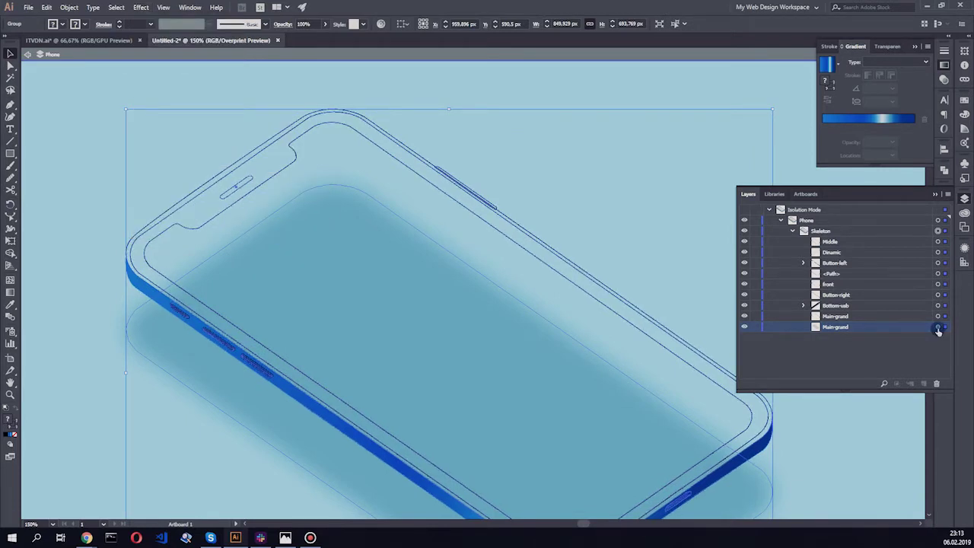
pyautogui.click(141, 7)
pyautogui.press('Escape')
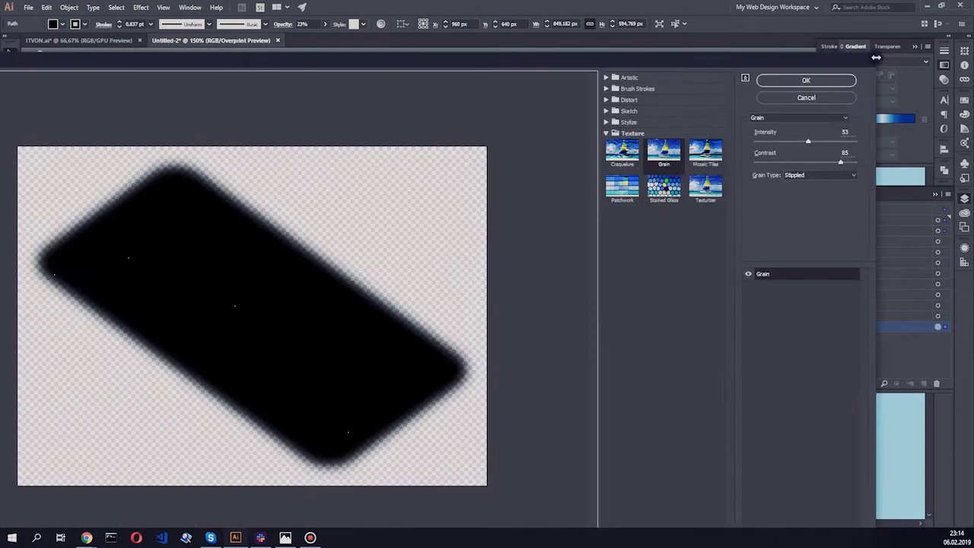
# - Apply the Distort > Diffuse Glow filter to the shadow in the Filter Gallery
pyautogui.moveTo(642, 167); pyautogui.dragTo(698, 59)
pyautogui.click(675, 94)
pyautogui.click(677, 122)
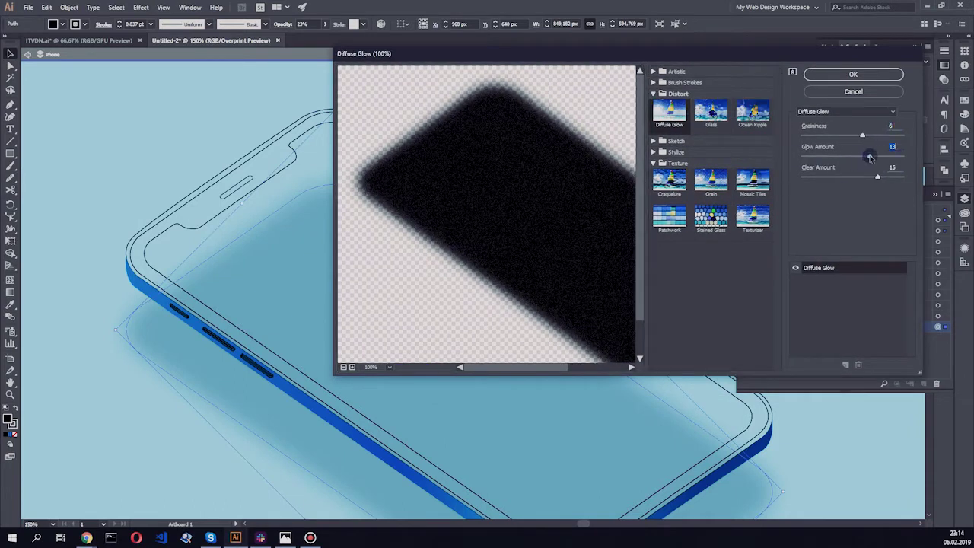
pyautogui.press('Return')
pyautogui.scroll(-3, 114, 191)
pyautogui.scroll(3, 248, 383)
# - Reapply Diffuse Glow with graininess 7, glow amount 9 and clear amount 6
pyautogui.click(142, 7)
pyautogui.click(296, 225)
pyautogui.press('Up')
pyautogui.press('Up')
pyautogui.press('Up')
pyautogui.press('Up')
pyautogui.press('Up')
pyautogui.press('Up')
pyautogui.press('Up')
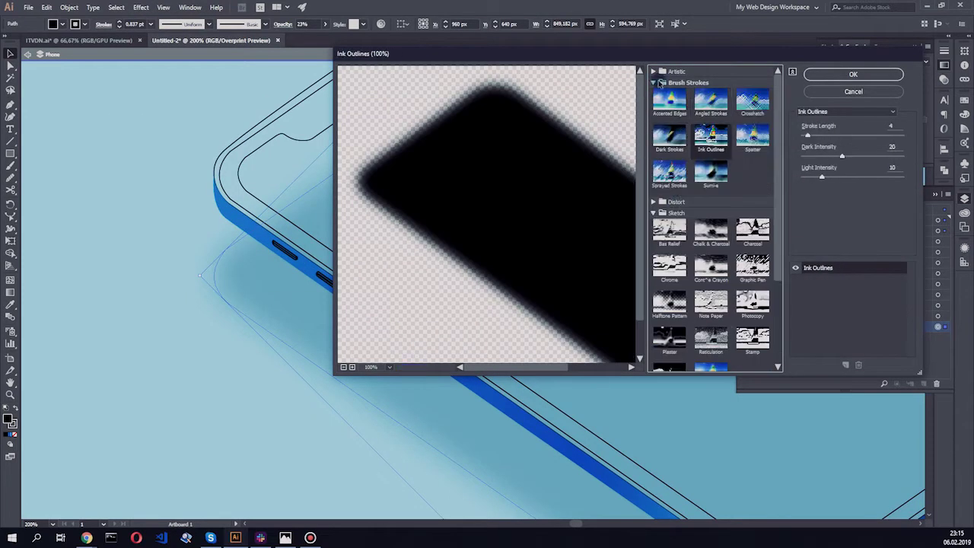
pyautogui.press('Down')
pyautogui.press('Down')
pyautogui.press('Down')
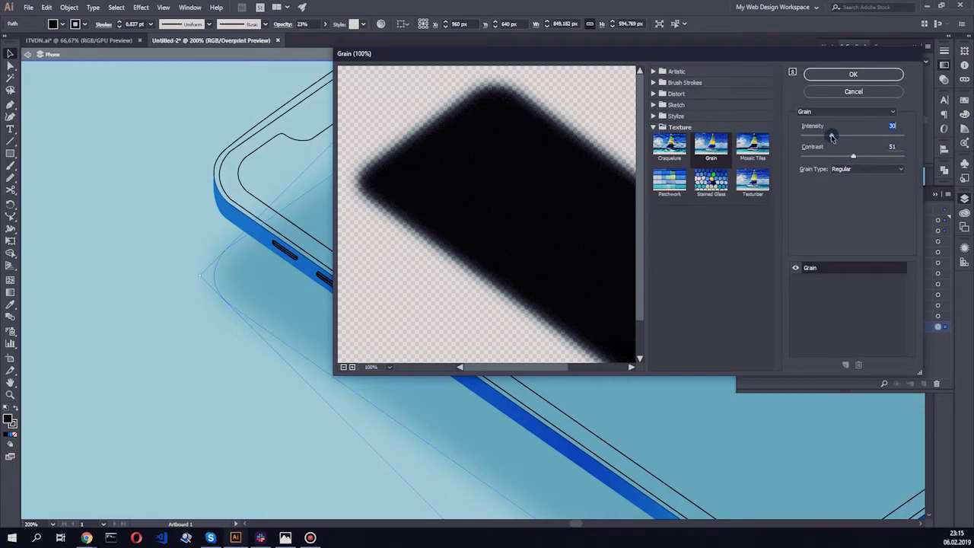
pyautogui.click(659, 94)
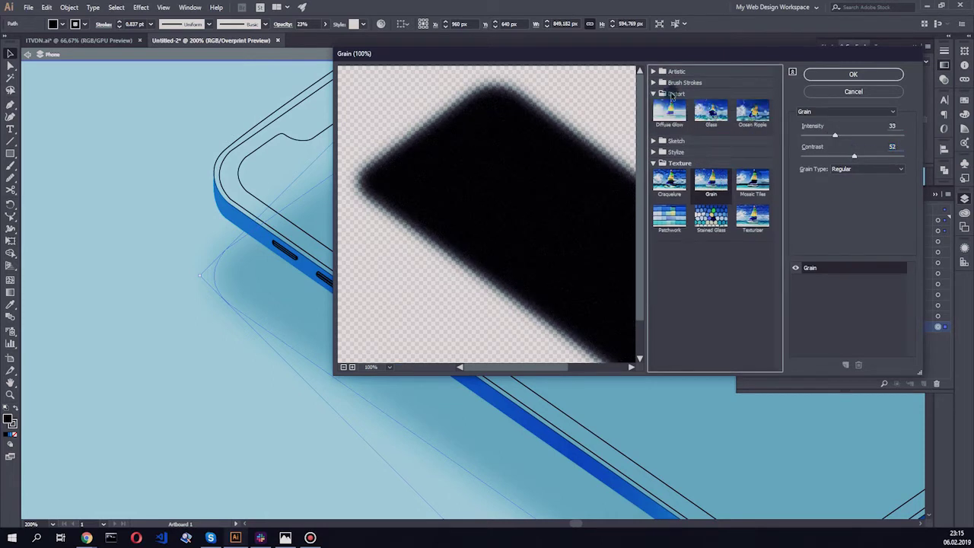
pyautogui.click(669, 111)
pyautogui.click(830, 176)
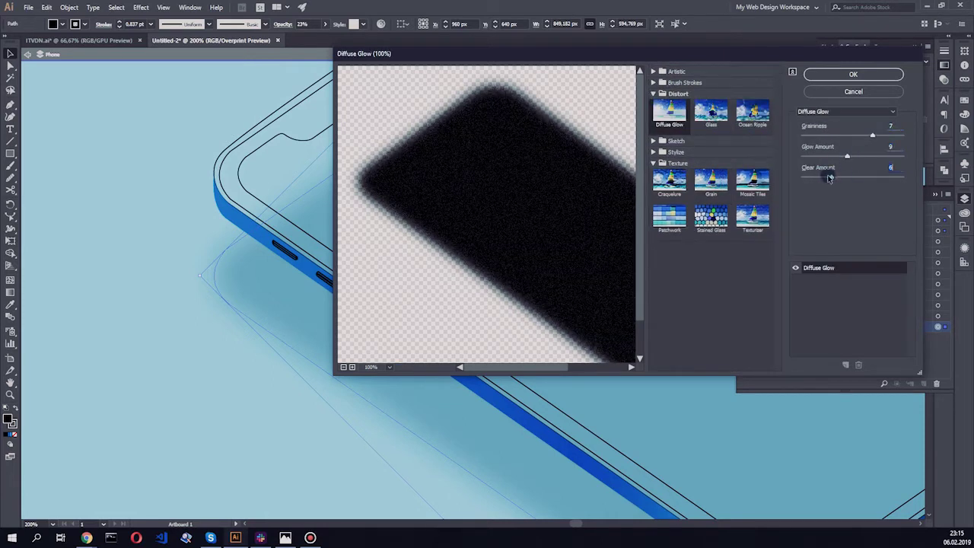
pyautogui.moveTo(857, 138); pyautogui.dragTo(851, 137)
pyautogui.click(848, 73)
# - Move the second front path higher inside Skeleton, target its art, and start Save As
pyautogui.scroll(-3, 174, 319)
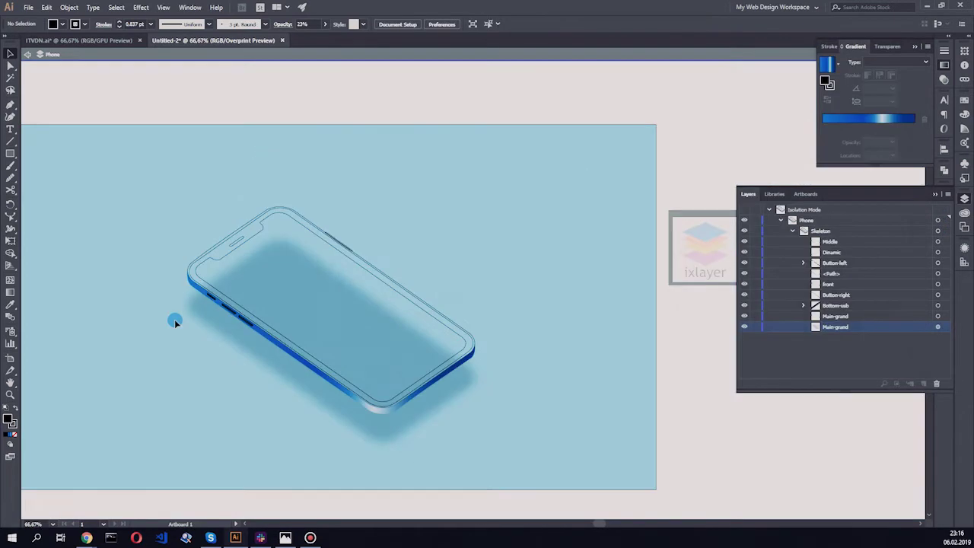
pyautogui.scroll(3, 215, 265)
pyautogui.scroll(2, 155, 238)
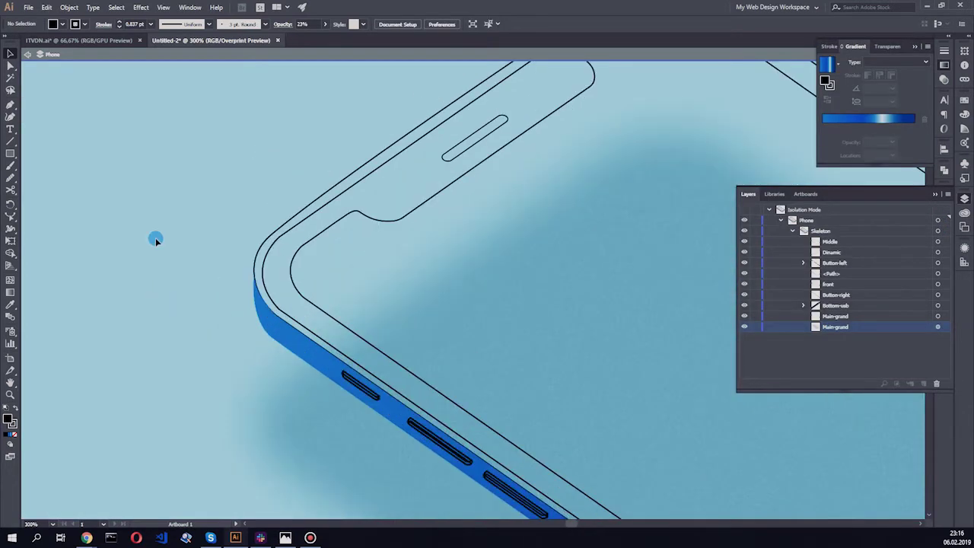
pyautogui.scroll(-4, 155, 238)
pyautogui.scroll(3, 225, 251)
pyautogui.click(99, 190)
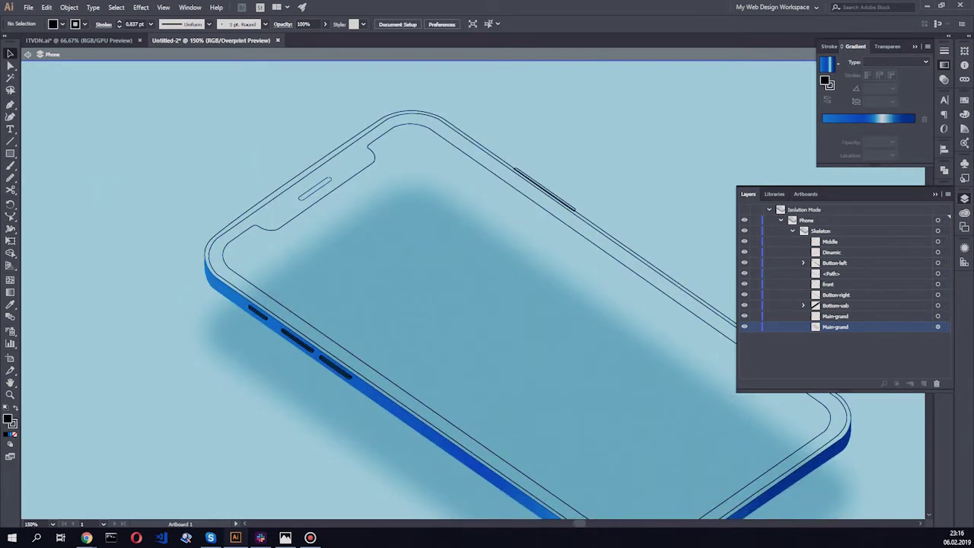
pyautogui.scroll(3, 243, 283)
pyautogui.moveTo(829, 284); pyautogui.dragTo(821, 238)
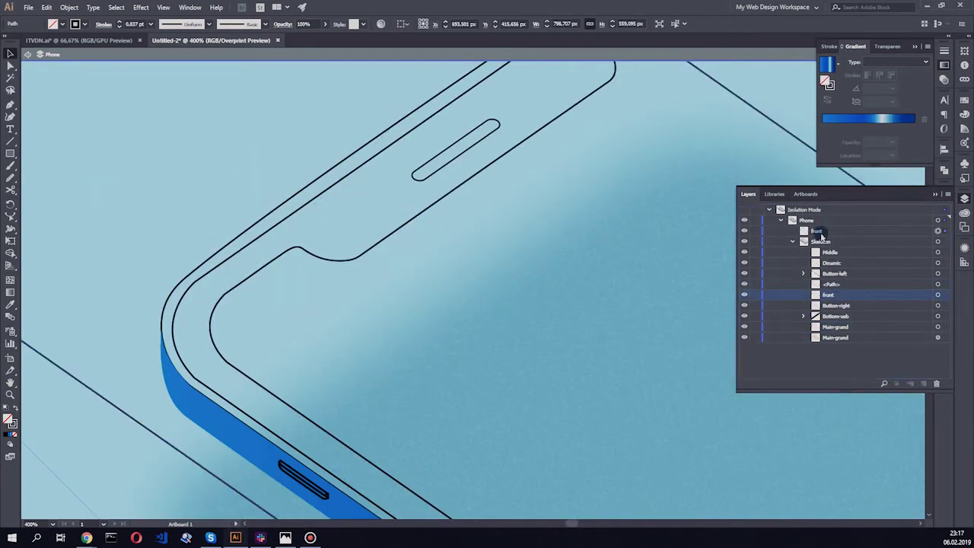
pyautogui.click(842, 273)
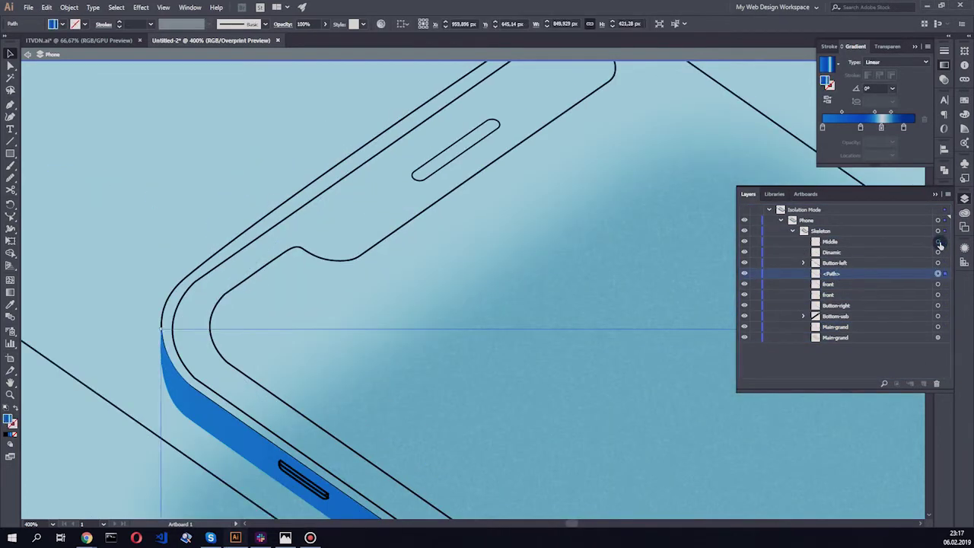
pyautogui.keyDown('shift'); pyautogui.click(938, 294); pyautogui.keyUp('shift')
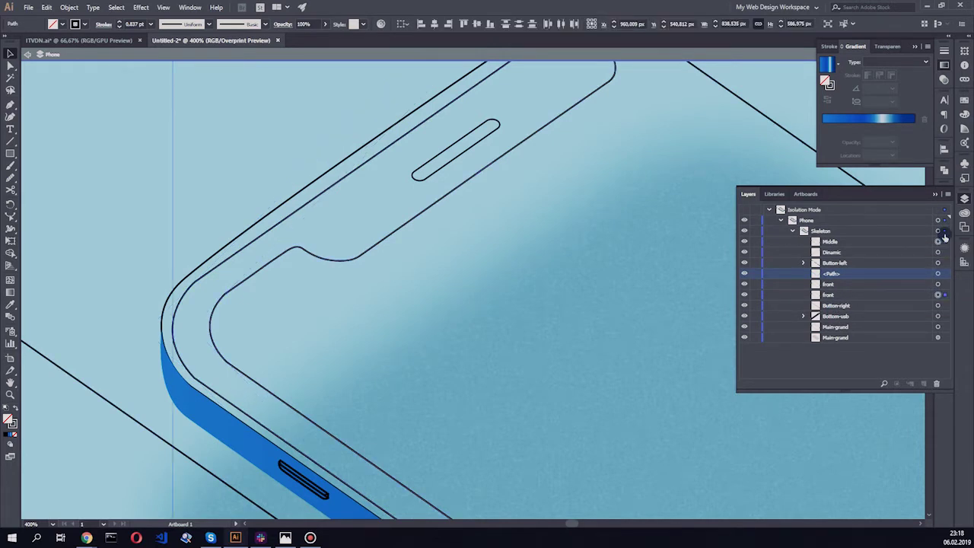
pyautogui.hotkey('ctrl', '-')
pyautogui.hotkey('ctrl', '-')
pyautogui.hotkey('ctrl', '-')
pyautogui.hotkey('ctrl', 's')
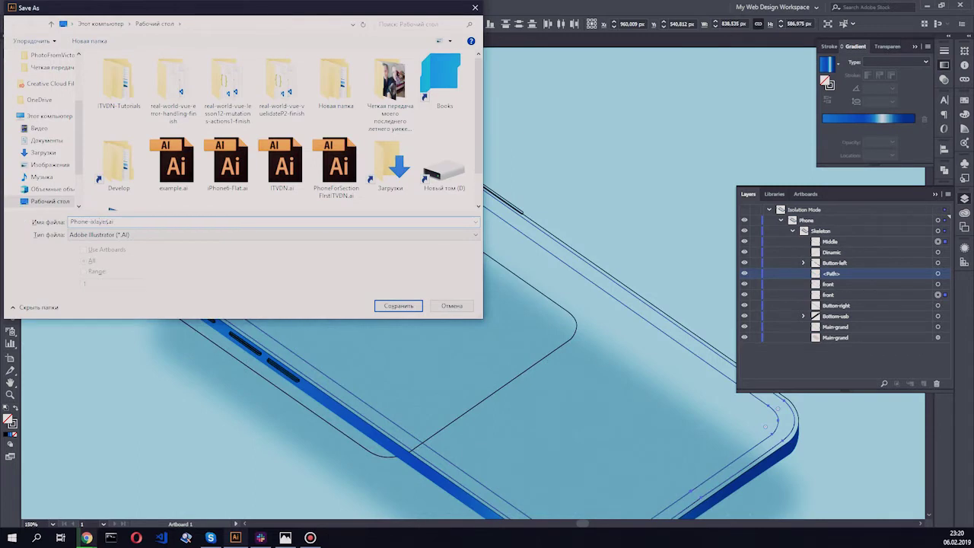
# - Save the document as Phone-ixlayer.ai and exit isolation mode
pyautogui.press('Escape')
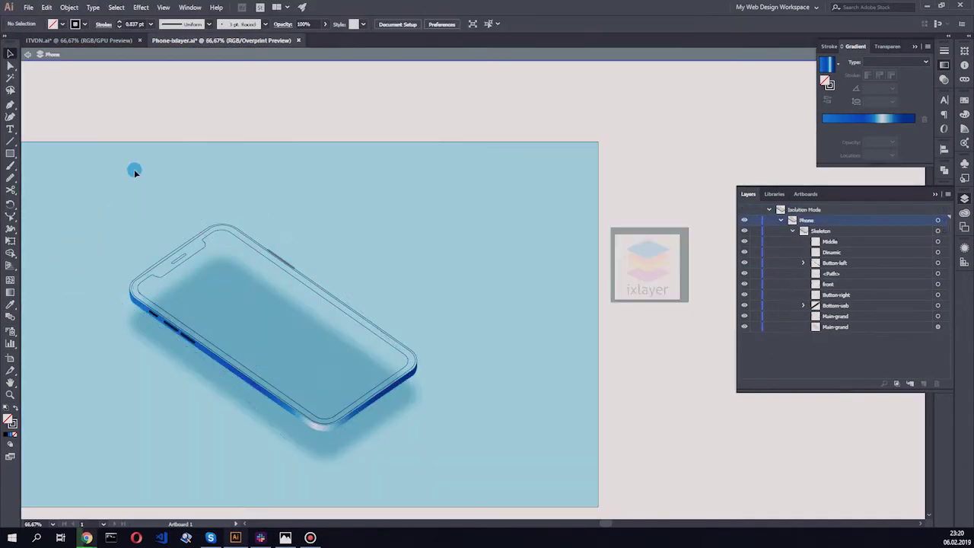
pyautogui.doubleClick(134, 169)
pyautogui.scroll(6, 263, 228)
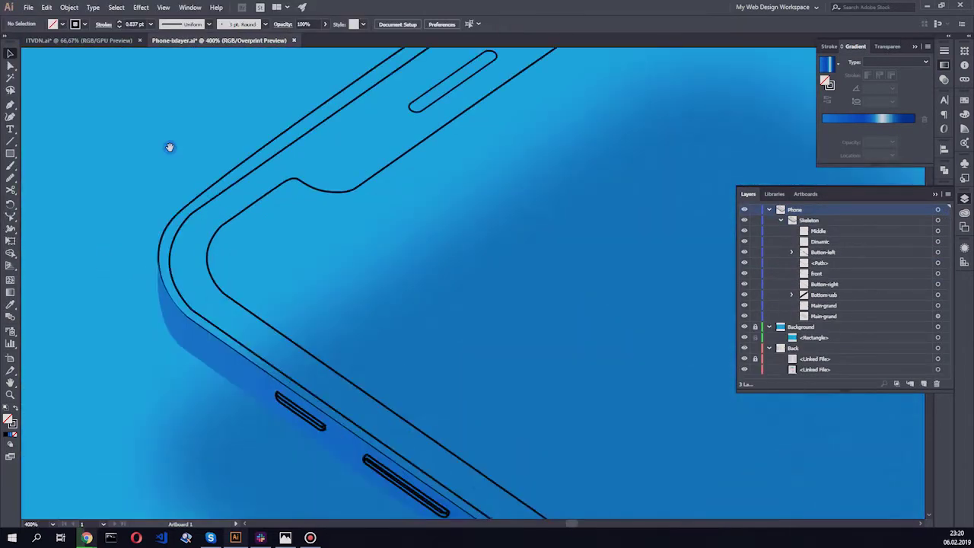
# - Duplicate the Middle artwork in place and group the copy
pyautogui.click(937, 317)
pyautogui.scroll(-1, 537, 370)
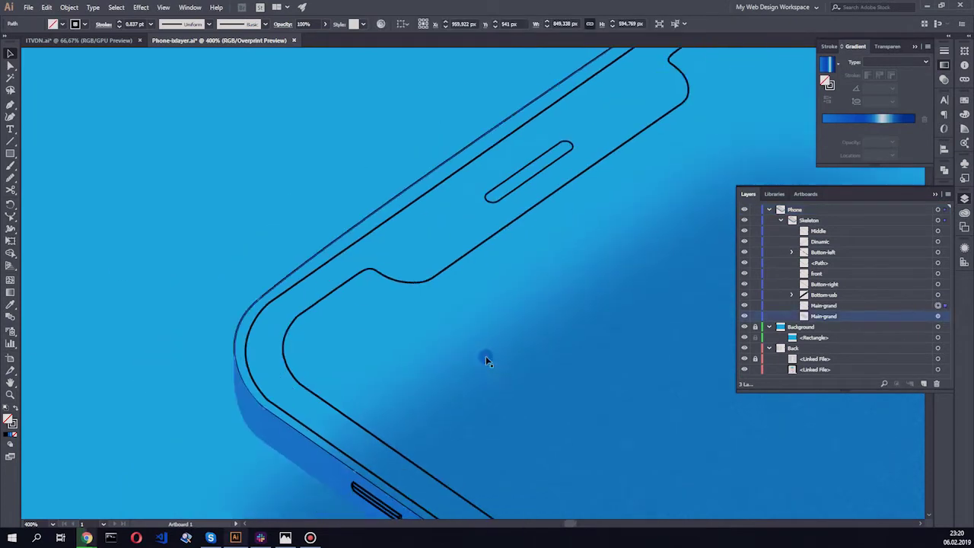
pyautogui.click(938, 233)
pyautogui.hotkey('ctrl', 'c')
pyautogui.hotkey('ctrl', 'f')
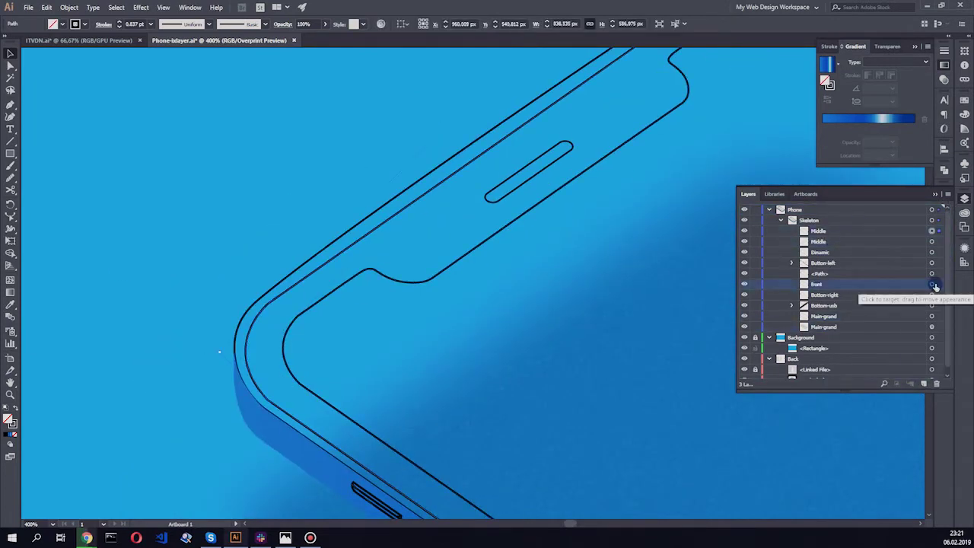
pyautogui.click(931, 284)
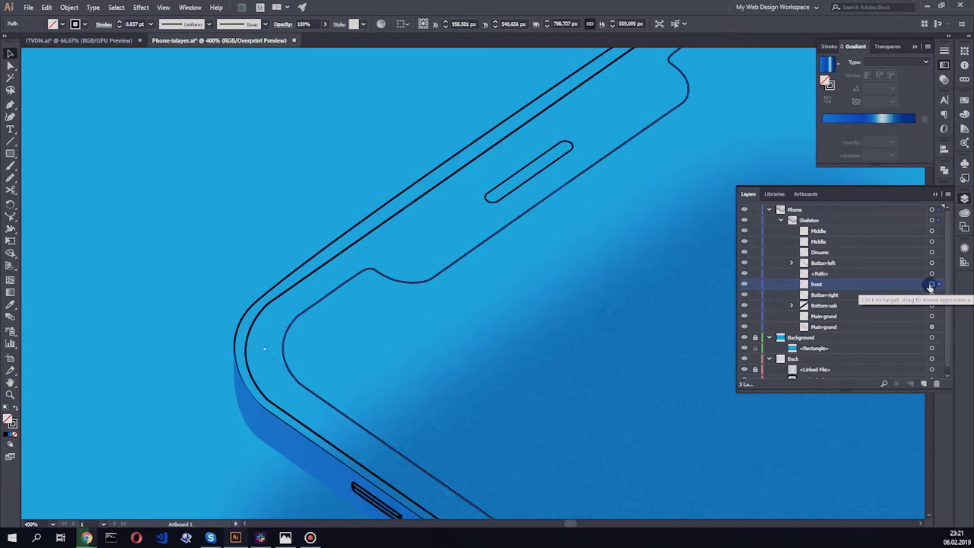
pyautogui.click(932, 242)
pyautogui.hotkey('ctrl', 'g')
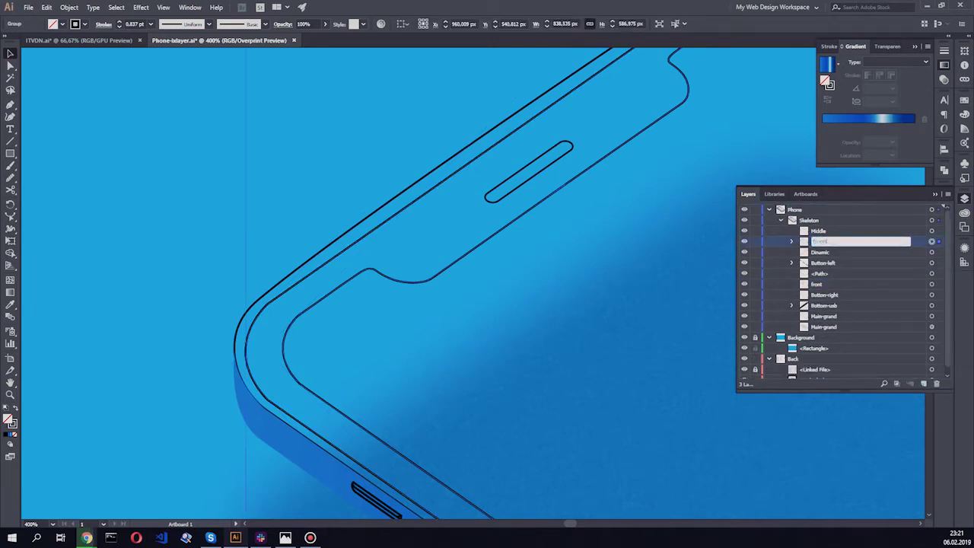
# - Name the new group 'fronts' and fill it with a blue swatch
pyautogui.press('Return')
pyautogui.hotkey('ctrl', '-')
pyautogui.hotkey('ctrl', '-')
pyautogui.click(62, 23)
pyautogui.click(49, 43)
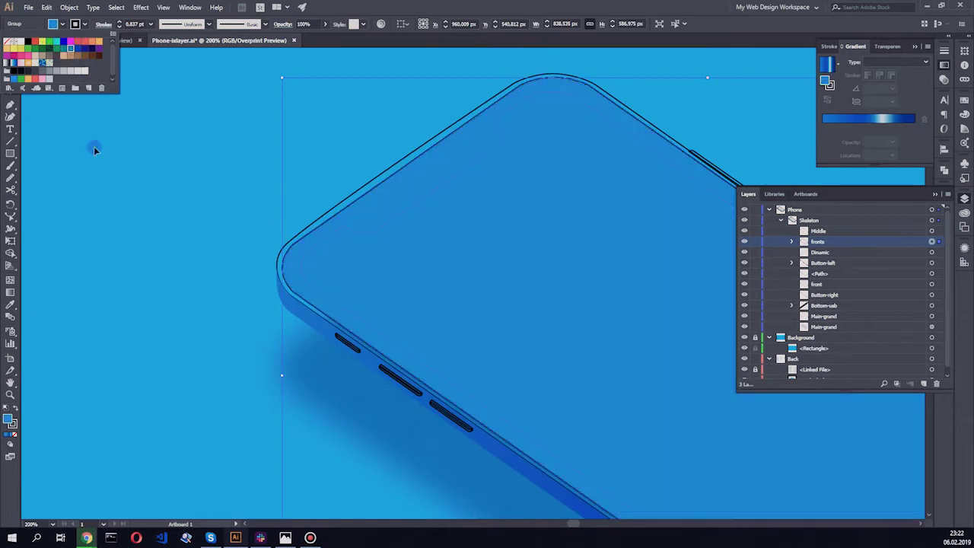
# - Reorder layers: front to the top of Skeleton, fronts below Bottom-usb
pyautogui.moveTo(826, 284); pyautogui.dragTo(842, 227)
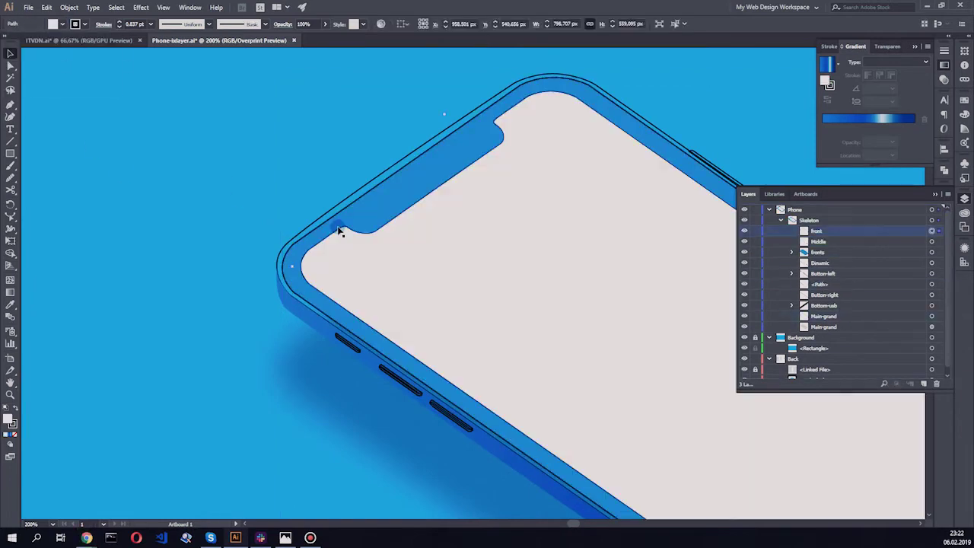
pyautogui.click(257, 188)
pyautogui.scroll(2, 284, 190)
pyautogui.scroll(-5, 283, 190)
pyautogui.scroll(4, 271, 192)
pyautogui.moveTo(817, 231); pyautogui.dragTo(825, 245)
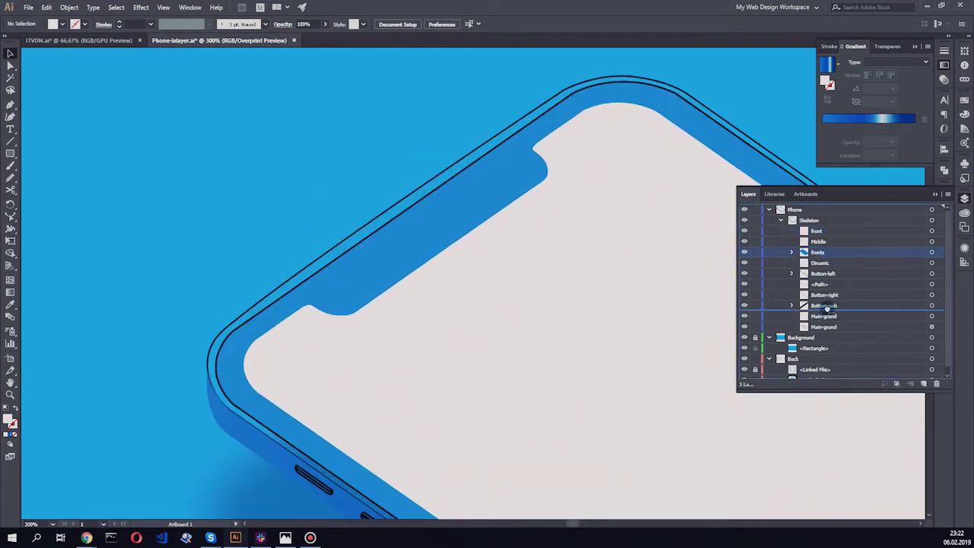
pyautogui.moveTo(825, 313); pyautogui.dragTo(826, 312)
pyautogui.scroll(-3, 233, 181)
pyautogui.scroll(-1, 837, 320)
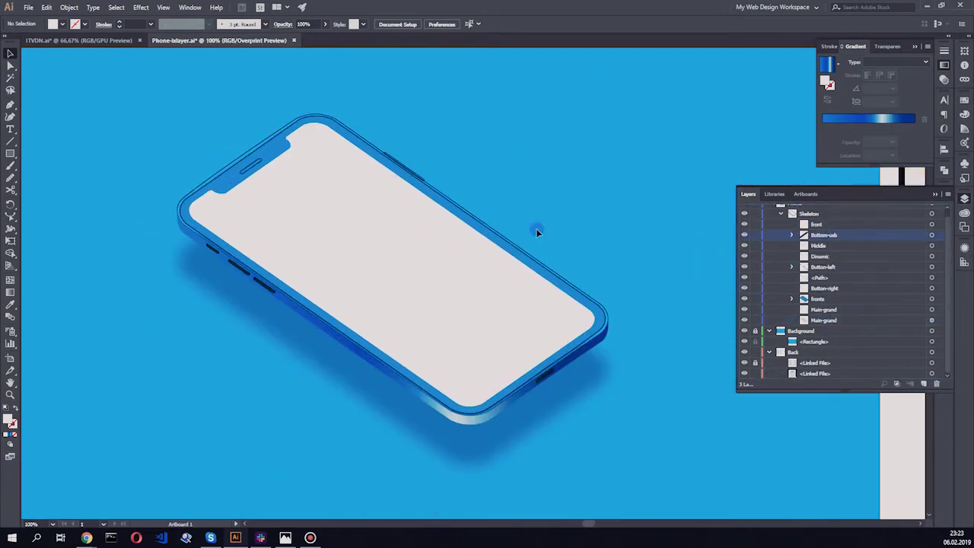
pyautogui.scroll(2, 245, 228)
pyautogui.scroll(2, 246, 228)
# - Give the fronts group a linear gradient with a stop moved to 31.89%
pyautogui.click(931, 298)
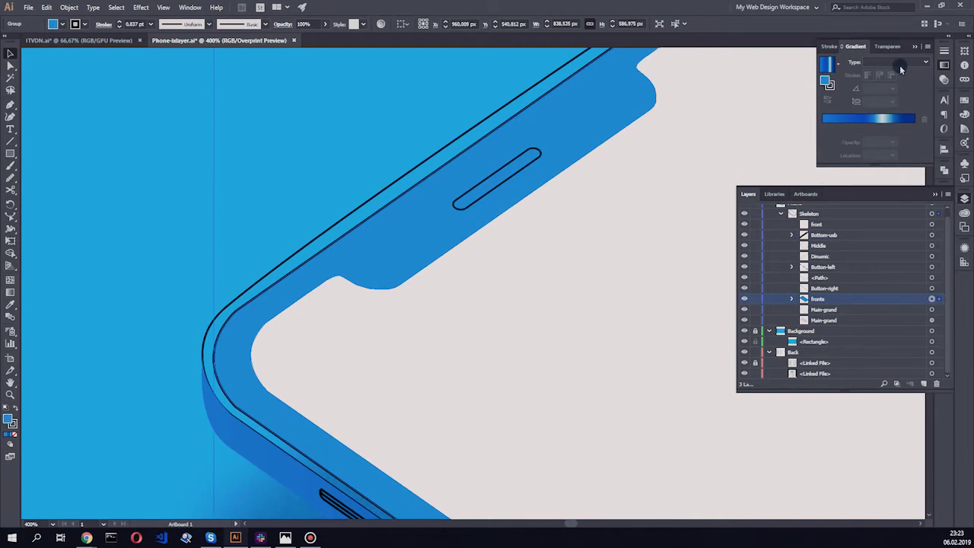
pyautogui.click(868, 118)
pyautogui.hotkey('ctrl', '1')
pyautogui.moveTo(837, 128)
pyautogui.mouseDown()
pyautogui.moveTo(877, 132)
pyautogui.moveTo(851, 128)
pyautogui.mouseUp()
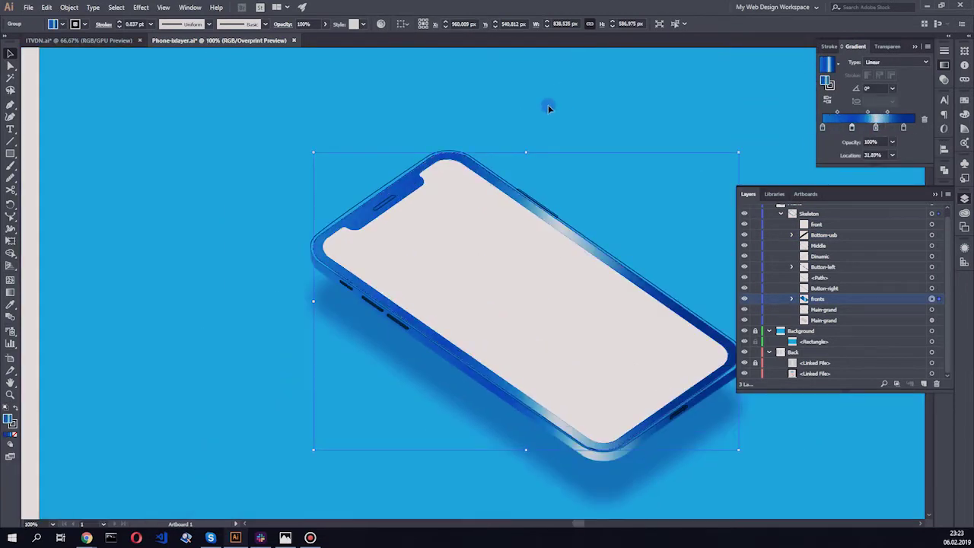
pyautogui.click(578, 113)
# - Duplicate the Middle-layer shape in place and group the copies
pyautogui.scroll(1, 470, 157)
pyautogui.scroll(1, 220, 162)
pyautogui.scroll(2, 220, 162)
pyautogui.click(281, 269)
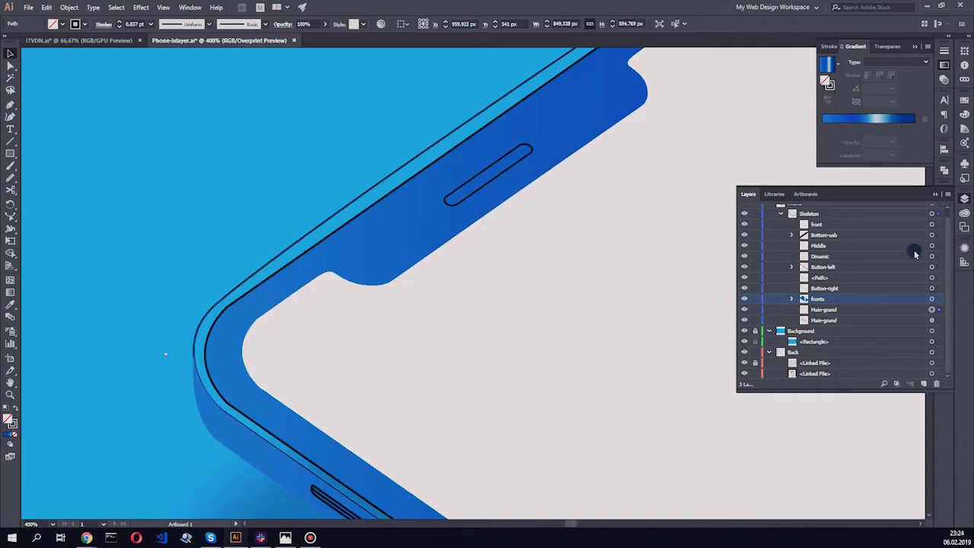
pyautogui.hotkey('ctrl', 'c')
pyautogui.hotkey('ctrl', 'f')
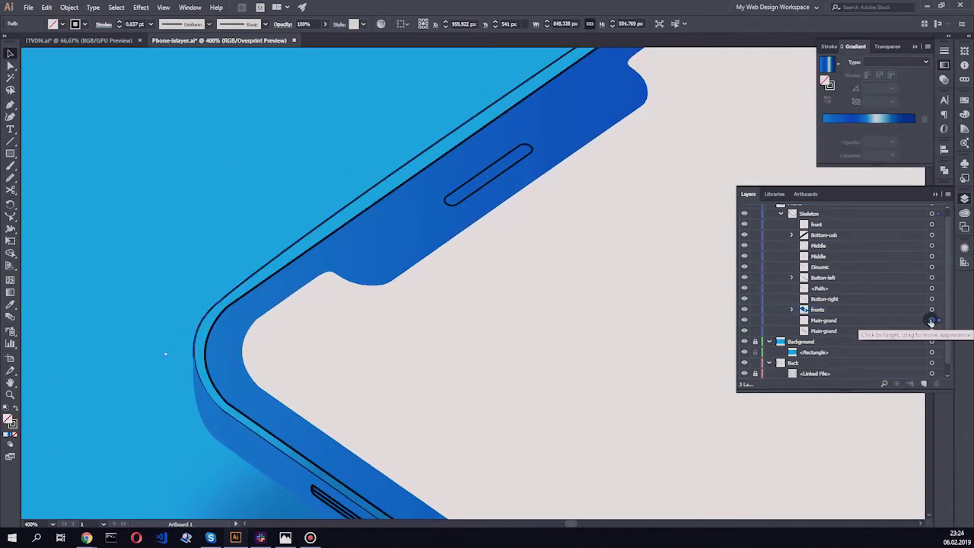
pyautogui.keyDown('shift'); pyautogui.click(931, 246); pyautogui.keyUp('shift')
pyautogui.hotkey('ctrl', 'g')
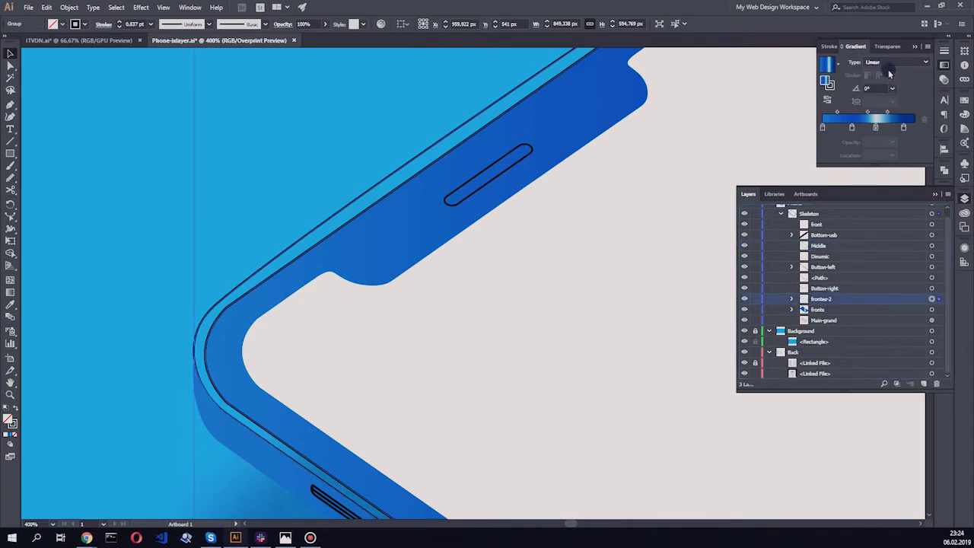
# - Apply a Linear gradient to the phone frame and set its stroke to none
pyautogui.click(880, 72)
pyautogui.scroll(-3, 127, 211)
pyautogui.scroll(2, 248, 261)
pyautogui.scroll(1, 248, 260)
pyautogui.click(83, 24)
pyautogui.click(16, 45)
# - Try a new stroke colour on the frame group, then undo to keep black outlines
pyautogui.click(200, 251)
pyautogui.scroll(-2, 200, 251)
pyautogui.scroll(2, 200, 252)
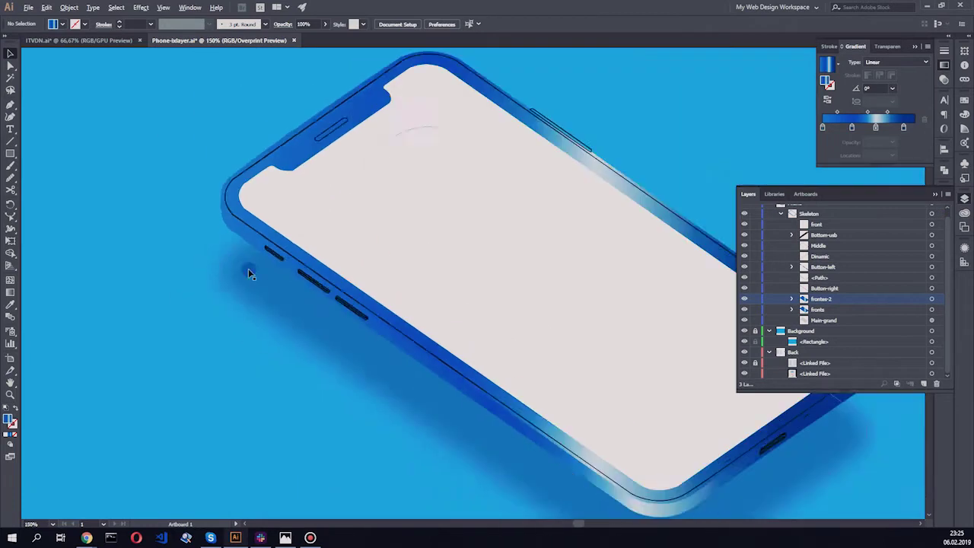
pyautogui.scroll(2, 248, 274)
pyautogui.click(262, 327)
pyautogui.click(83, 23)
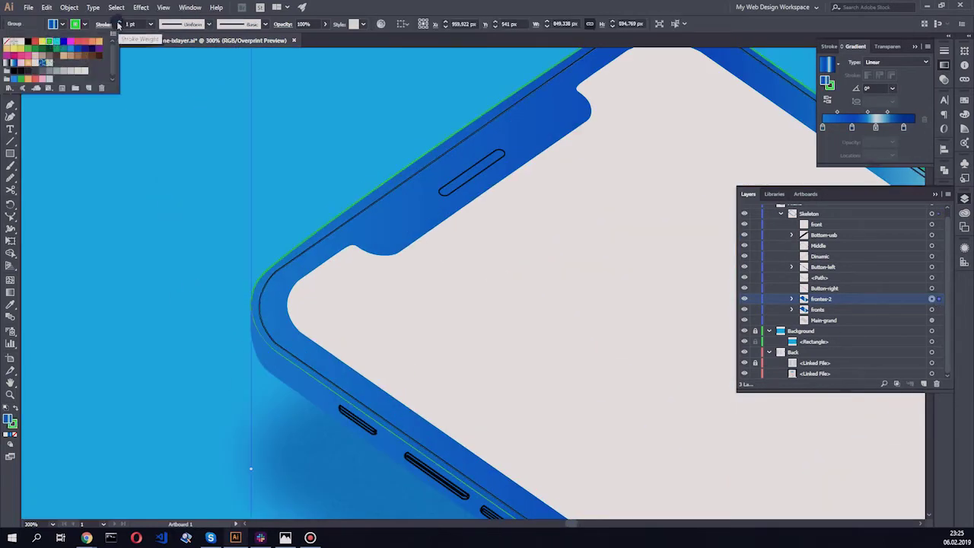
pyautogui.click(118, 25)
pyautogui.hotkey('ctrl', 'z')
pyautogui.hotkey('ctrl', 'z')
pyautogui.hotkey('ctrl', 'z')
pyautogui.hotkey('ctrl', 'z')
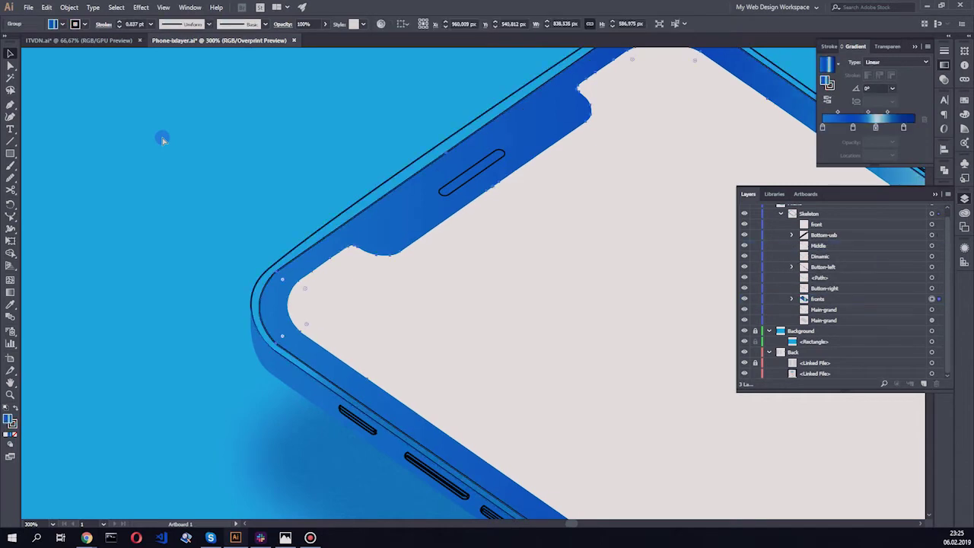
# - Delete the Middle piece from the fronts group and reapply the linear gradient
pyautogui.click(792, 299)
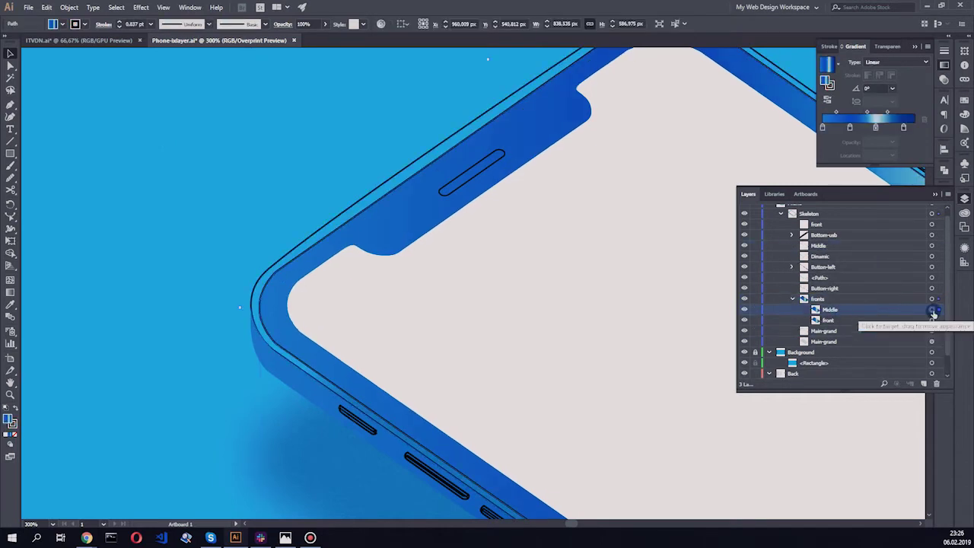
pyautogui.moveTo(933, 313); pyautogui.dragTo(920, 332)
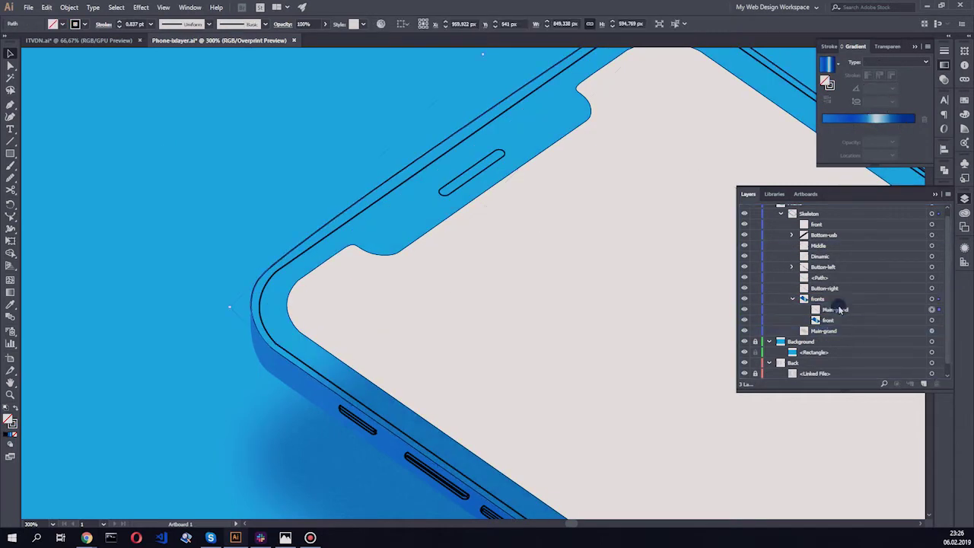
pyautogui.click(881, 72)
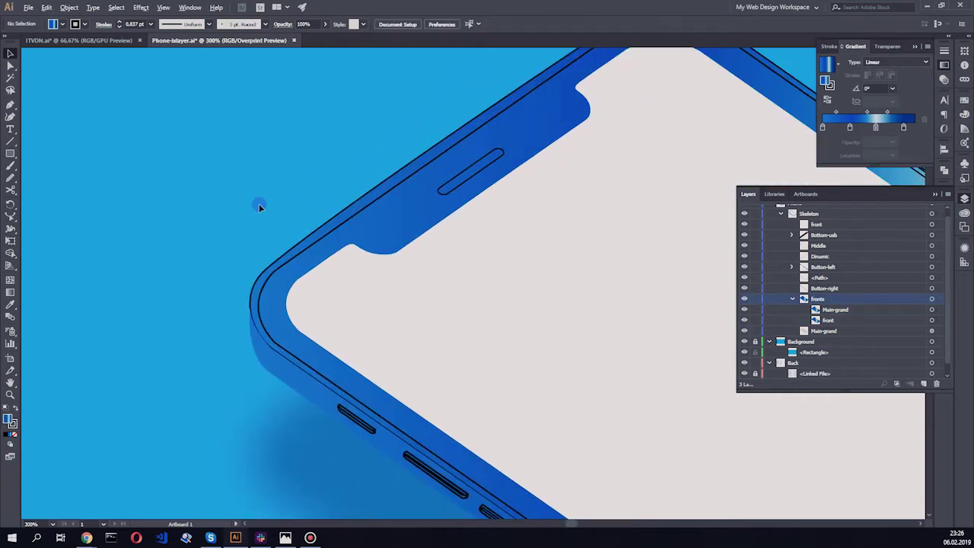
pyautogui.scroll(-3, 259, 203)
pyautogui.scroll(5, 260, 203)
pyautogui.scroll(-3, 245, 246)
pyautogui.scroll(4, 248, 167)
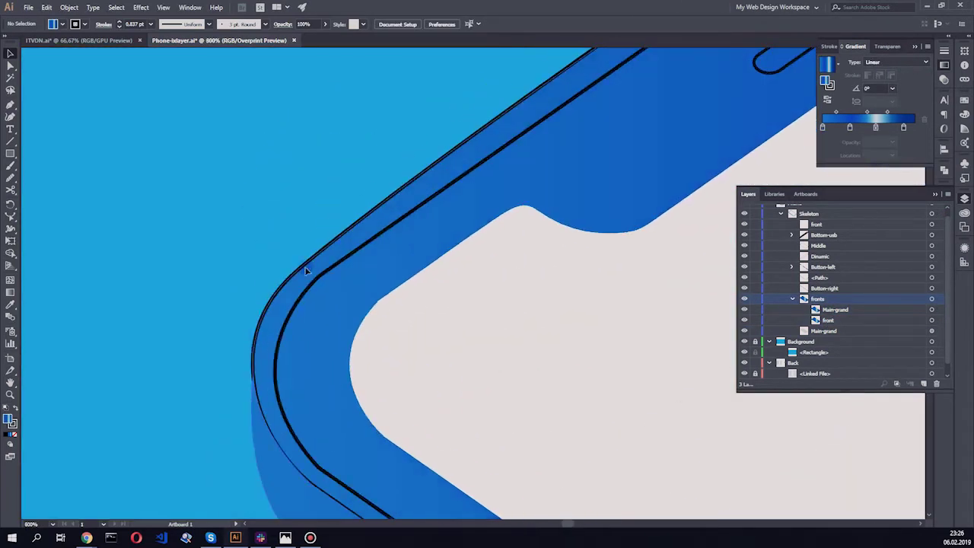
pyautogui.click(304, 265)
# - Give the phone frame's outline a light stroke colour and shift a stop on the frame gradient
pyautogui.click(74, 24)
pyautogui.click(61, 74)
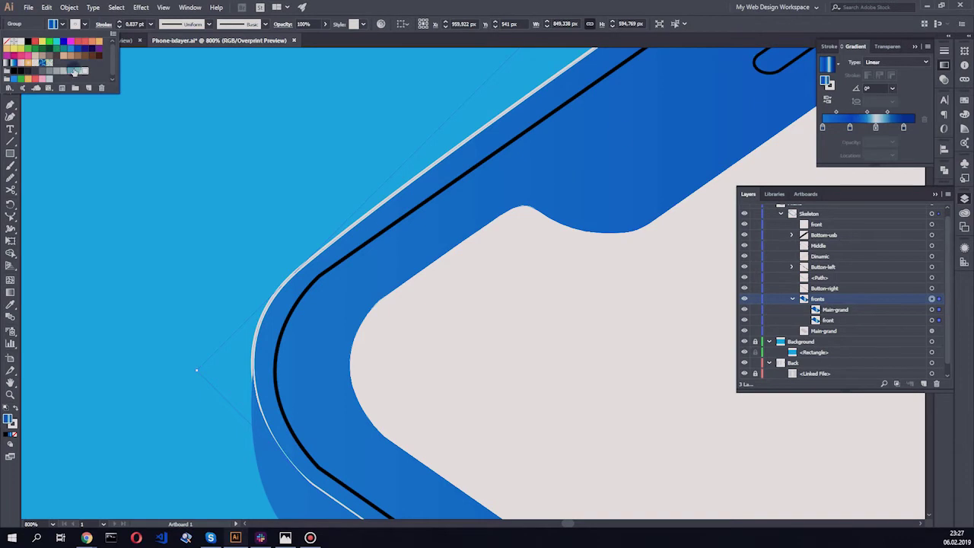
pyautogui.click(933, 196)
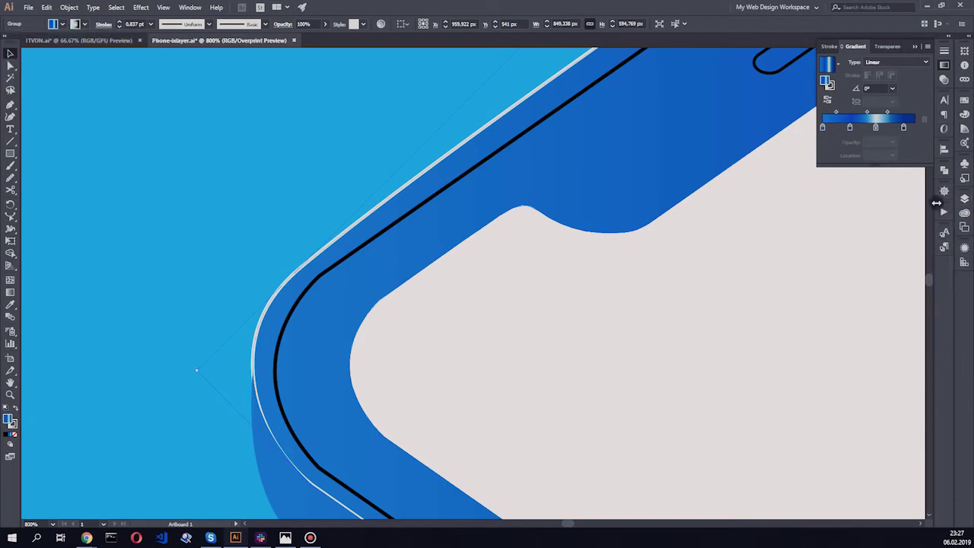
pyautogui.click(189, 7)
pyautogui.click(283, 400)
pyautogui.click(855, 45)
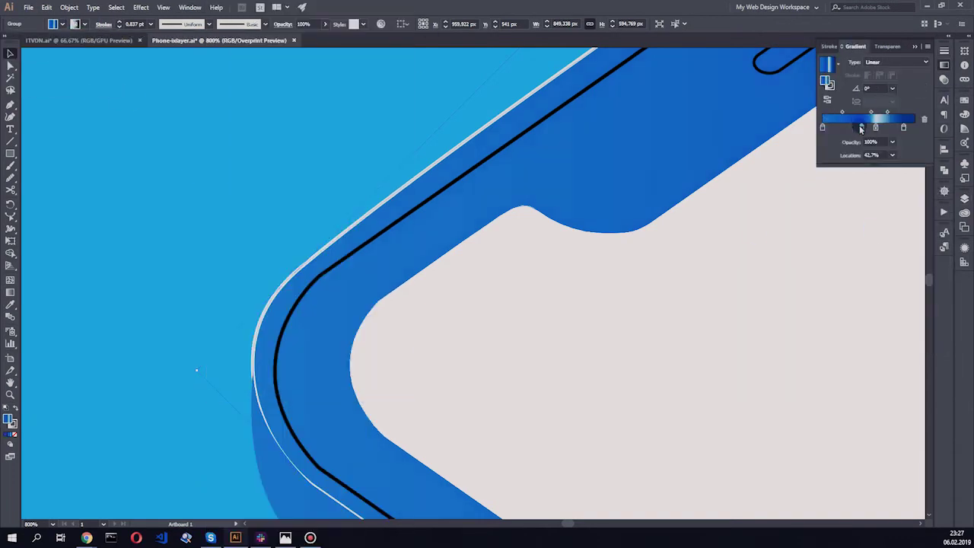
pyautogui.moveTo(862, 127); pyautogui.dragTo(845, 127)
# - Set the frame outline's stroke weight to 2 pt
pyautogui.scroll(-3, 639, 213)
pyautogui.click(830, 46)
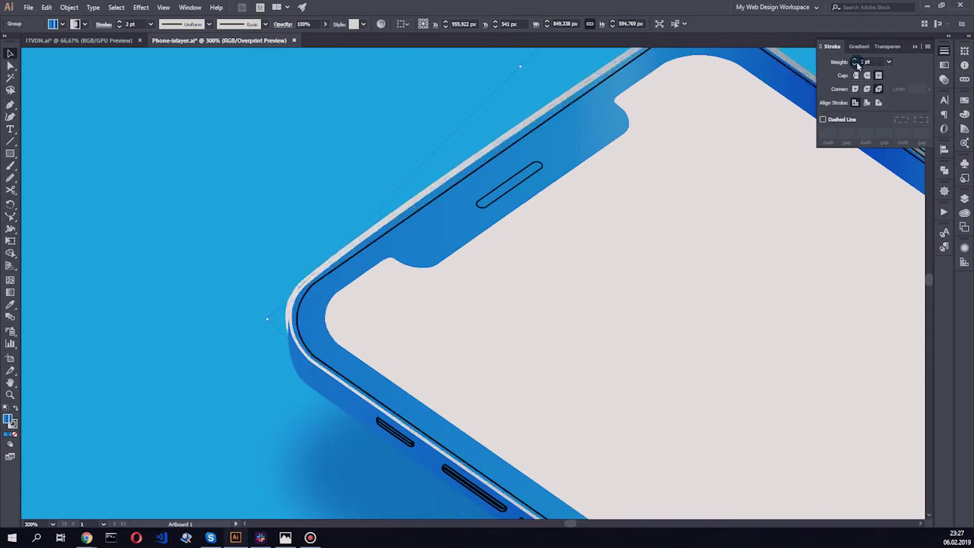
pyautogui.scroll(-3, 573, 233)
pyautogui.scroll(-2, 195, 209)
pyautogui.scroll(5, 362, 150)
pyautogui.moveTo(362, 150); pyautogui.dragTo(213, 226)
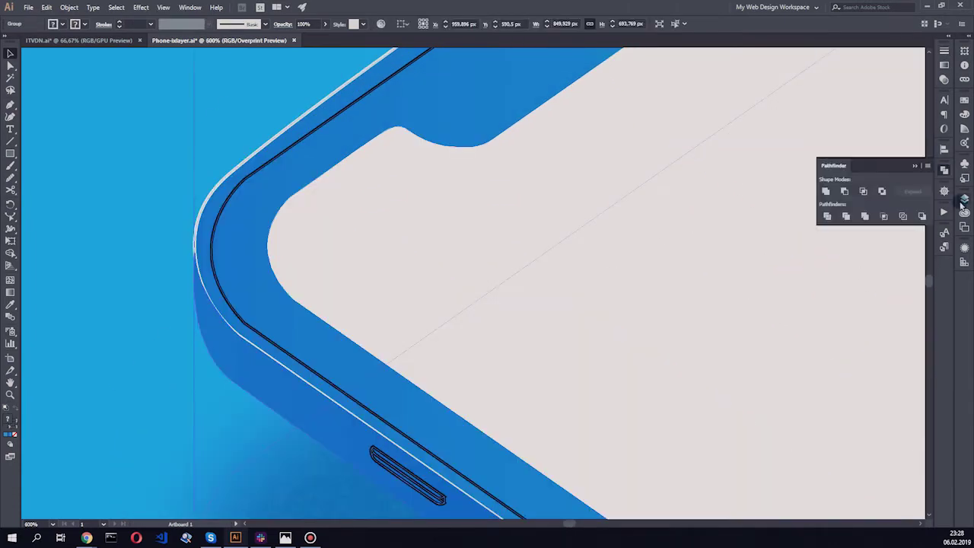
# - Select the frame outline path, then the frame group, in the Layers panel
pyautogui.click(964, 199)
pyautogui.click(931, 273)
pyautogui.click(59, 24)
pyautogui.press('Escape')
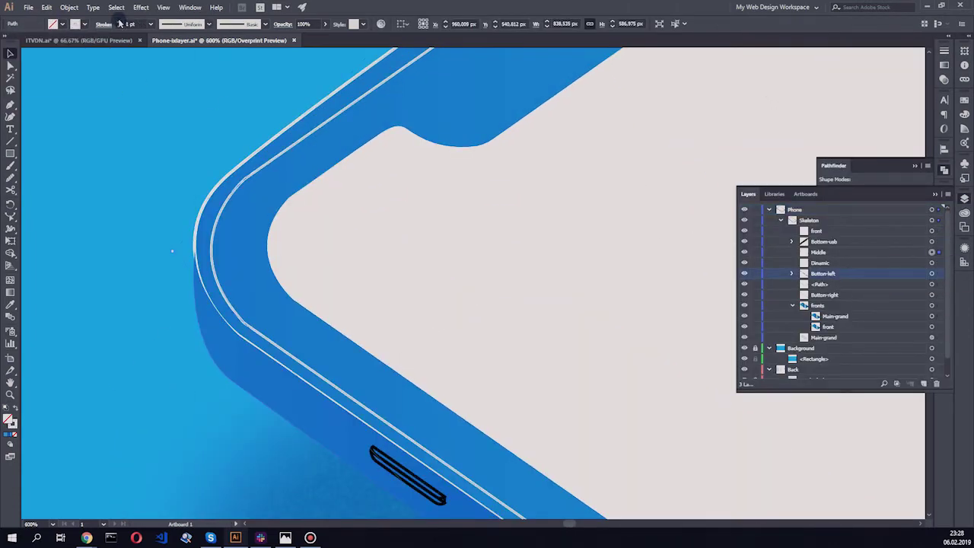
pyautogui.scroll(-2, 155, 153)
pyautogui.scroll(-2, 265, 266)
pyautogui.scroll(3, 266, 266)
pyautogui.click(936, 275)
# - Blur the Middle highlight path with a 1.4-pixel Gaussian Blur
pyautogui.click(933, 252)
pyautogui.click(141, 7)
pyautogui.click(278, 223)
pyautogui.moveTo(137, 240); pyautogui.dragTo(560, 240)
pyautogui.moveTo(525, 270); pyautogui.dragTo(515, 264)
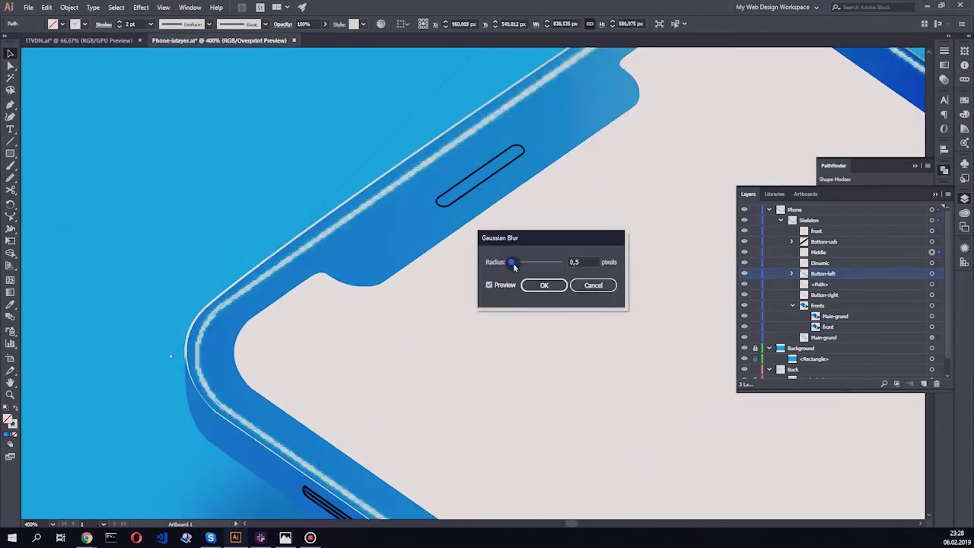
pyautogui.press('Return')
pyautogui.click(140, 7)
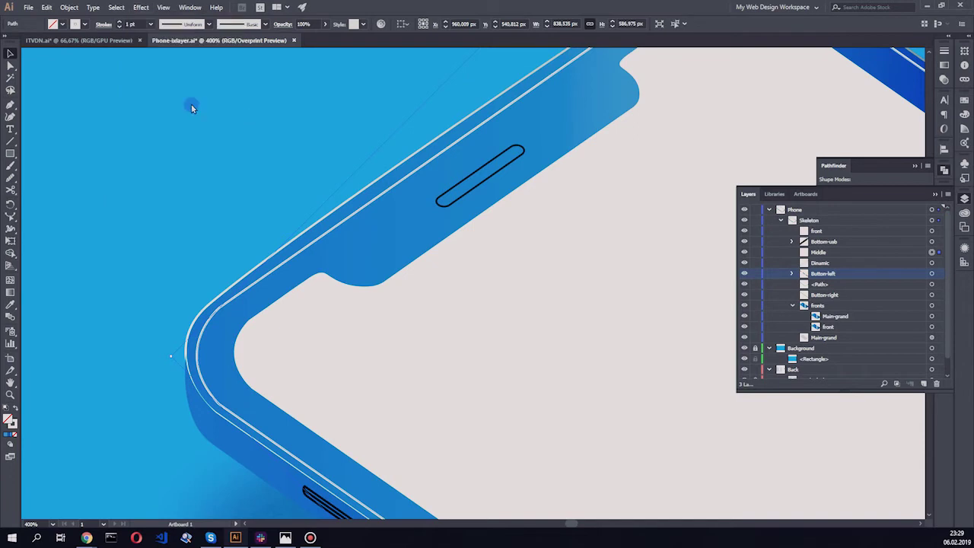
pyautogui.click(141, 7)
pyautogui.click(266, 177)
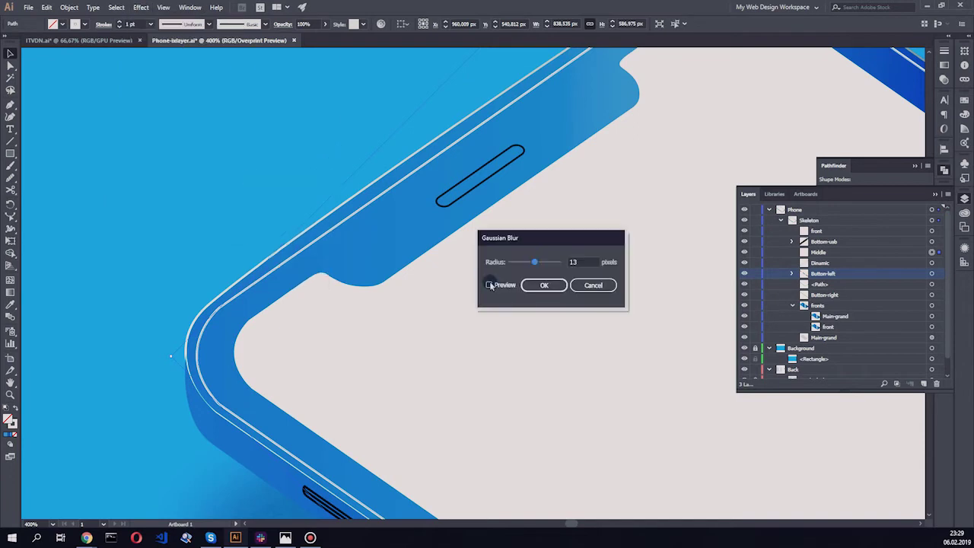
pyautogui.moveTo(533, 262); pyautogui.dragTo(513, 265)
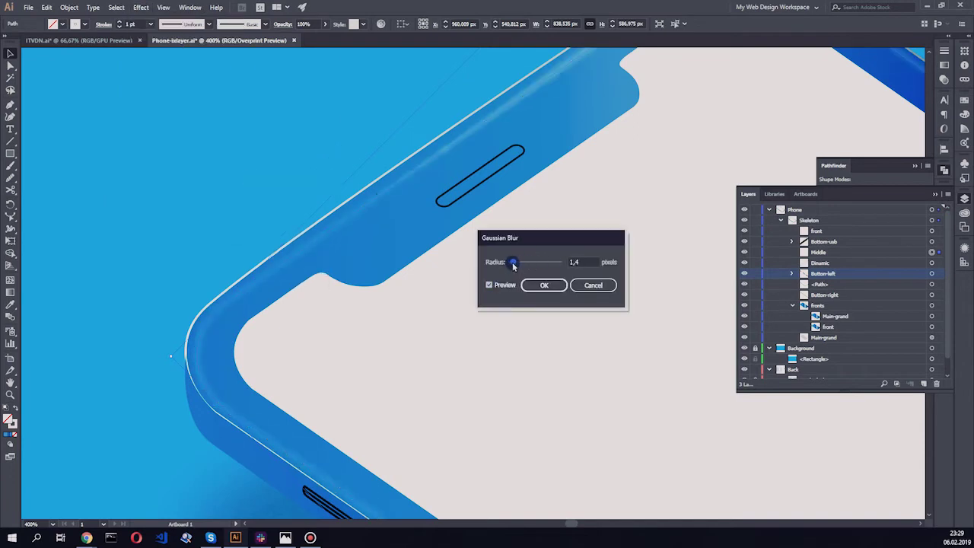
pyautogui.press('Return')
# - Deselect everything and target the fronts group in Layers
pyautogui.keyDown('alt'); pyautogui.scroll(-4, 223, 207); pyautogui.keyUp('alt')
pyautogui.keyDown('alt'); pyautogui.scroll(4, 411, 259); pyautogui.keyUp('alt')
pyautogui.keyDown('alt'); pyautogui.scroll(2, 160, 72); pyautogui.keyUp('alt')
pyautogui.click(141, 7)
pyautogui.click(113, 276)
pyautogui.keyDown('alt'); pyautogui.scroll(-4, 113, 277); pyautogui.keyUp('alt')
pyautogui.keyDown('alt'); pyautogui.scroll(3, 169, 315); pyautogui.keyUp('alt')
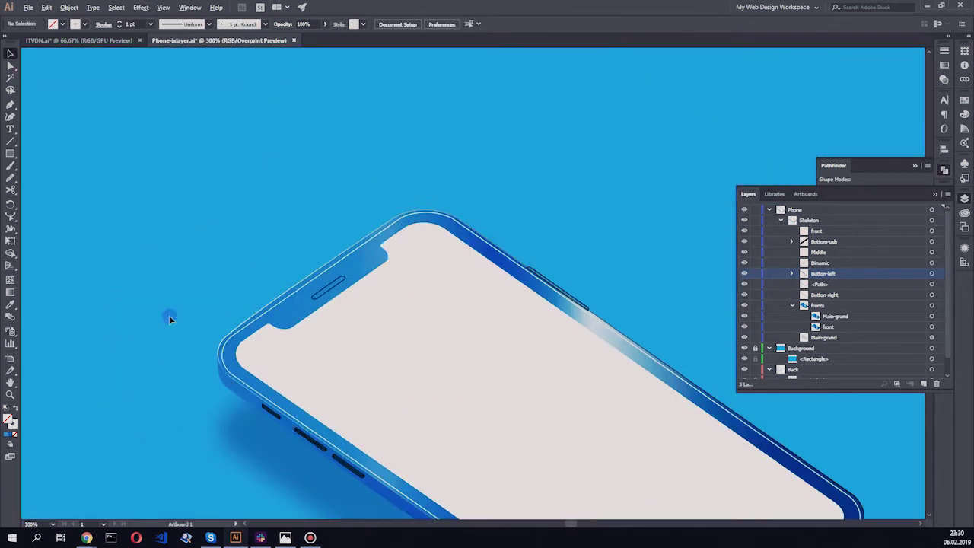
pyautogui.keyDown('alt'); pyautogui.scroll(2, 169, 315); pyautogui.keyUp('alt')
pyautogui.click(931, 305)
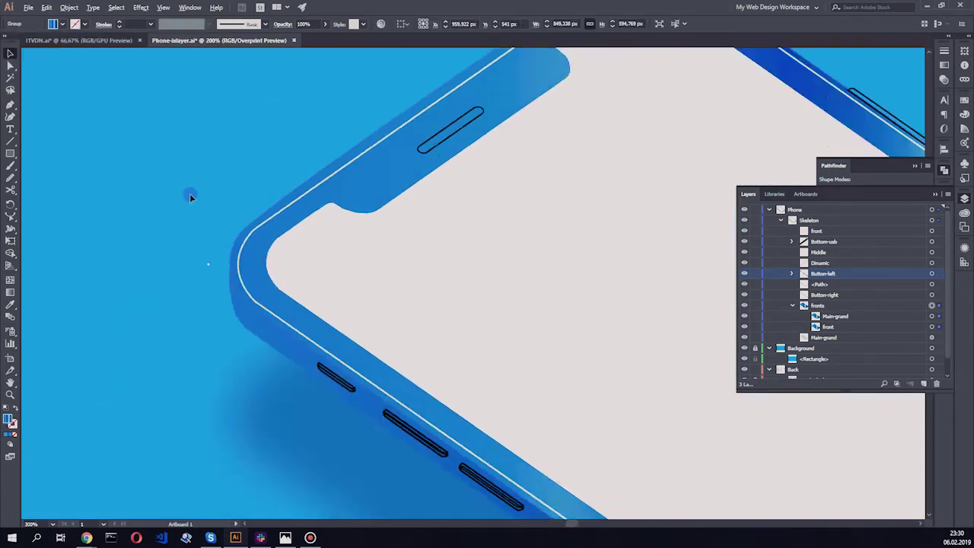
pyautogui.keyDown('alt'); pyautogui.scroll(-4, 189, 196); pyautogui.keyUp('alt')
pyautogui.keyDown('alt'); pyautogui.scroll(4, 208, 193); pyautogui.keyUp('alt')
# - Lower the Middle highlight path's opacity to 21%
pyautogui.click(931, 252)
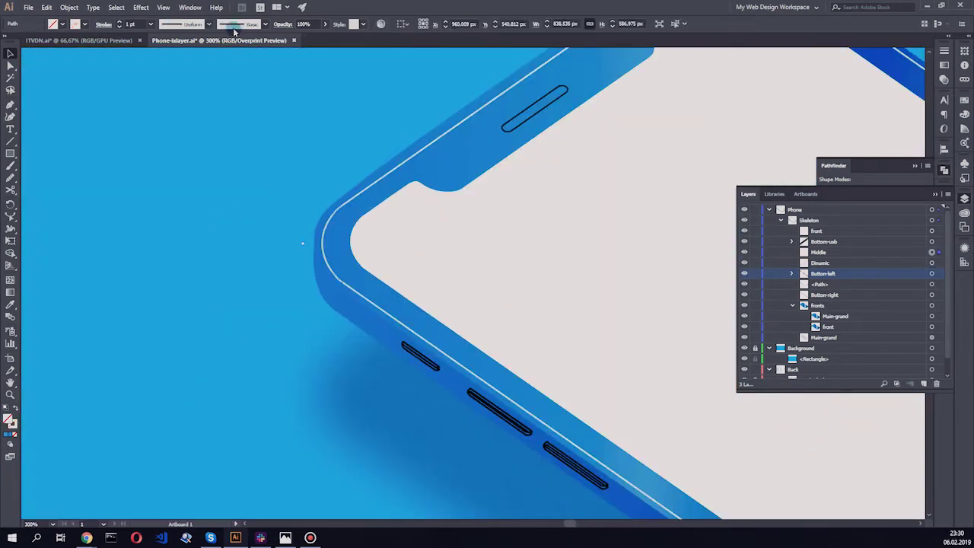
pyautogui.moveTo(308, 40); pyautogui.dragTo(298, 40)
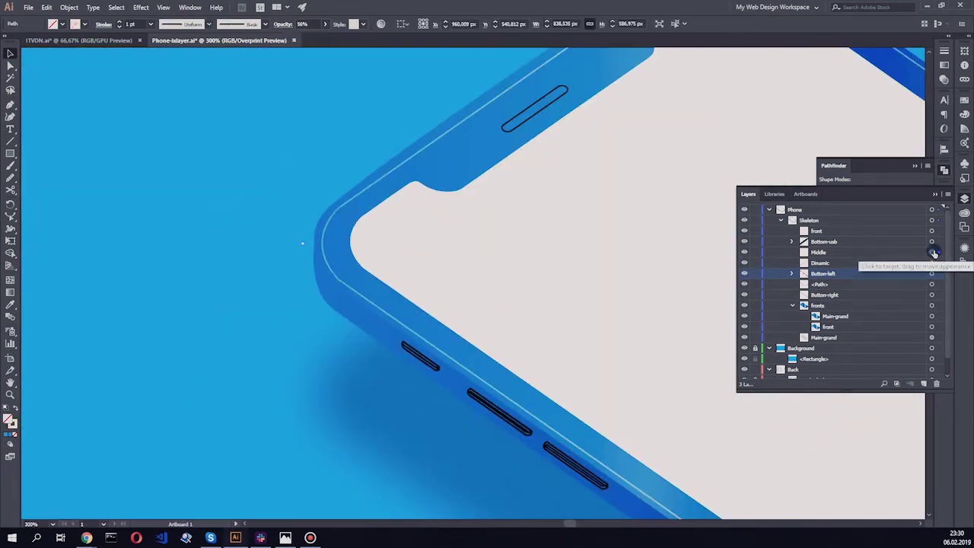
pyautogui.click(295, 159)
pyautogui.keyDown('alt'); pyautogui.scroll(-3, 144, 183); pyautogui.keyUp('alt')
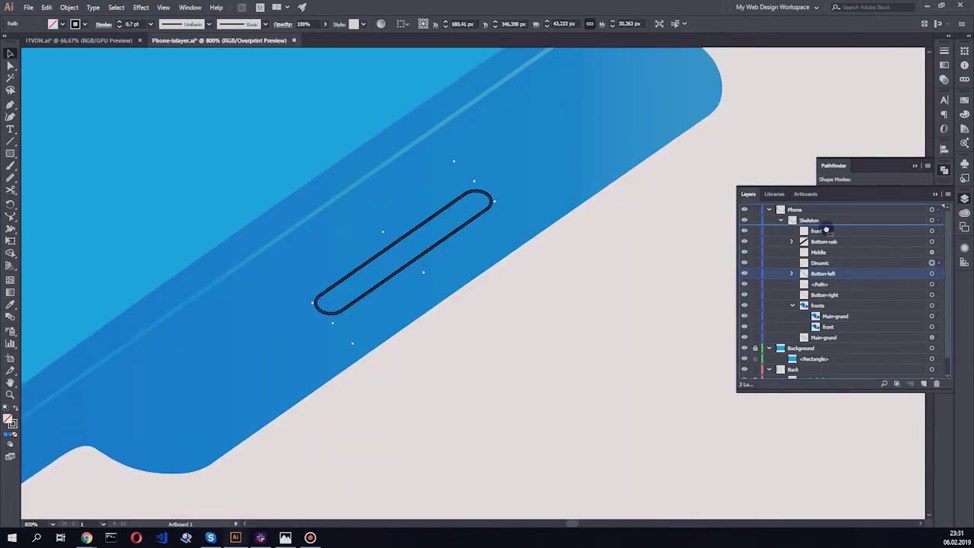
# - Move the earpiece to the top of Skeleton and edit its gradient stop colour, position and opacity
pyautogui.moveTo(825, 230); pyautogui.dragTo(824, 227)
pyautogui.click(944, 65)
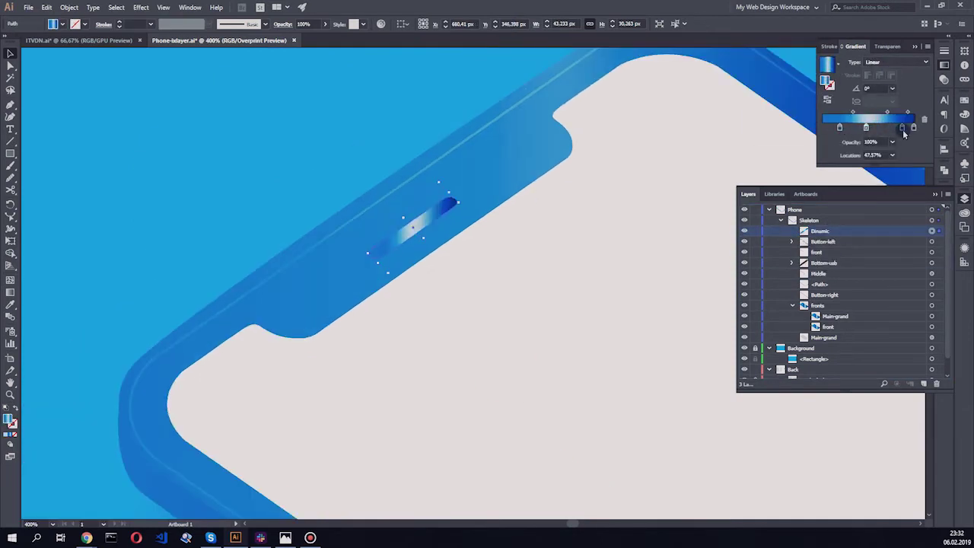
pyautogui.doubleClick(841, 130)
pyautogui.moveTo(841, 129); pyautogui.dragTo(835, 133)
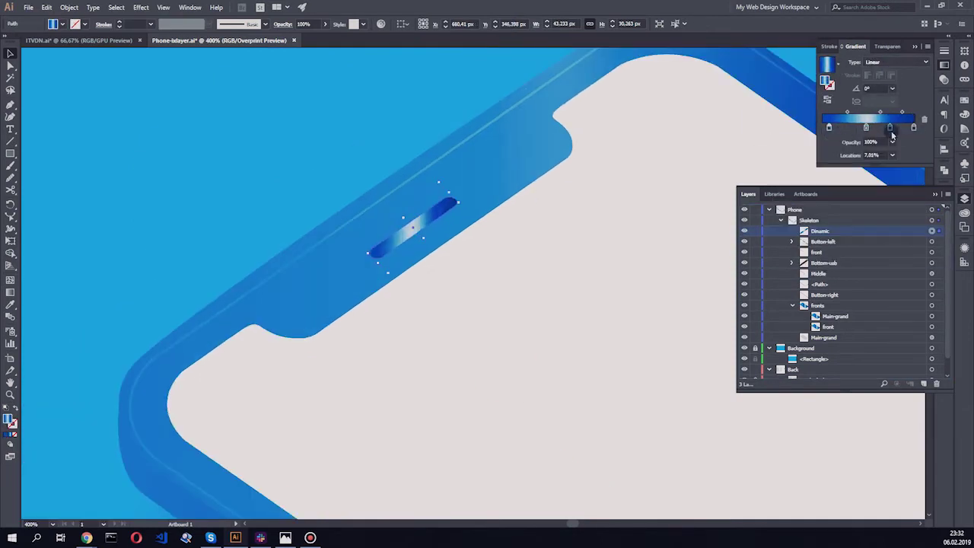
pyautogui.click(905, 175)
pyautogui.hotkey('ctrl', 'shift', 'a')
pyautogui.hotkey('ctrl', '1')
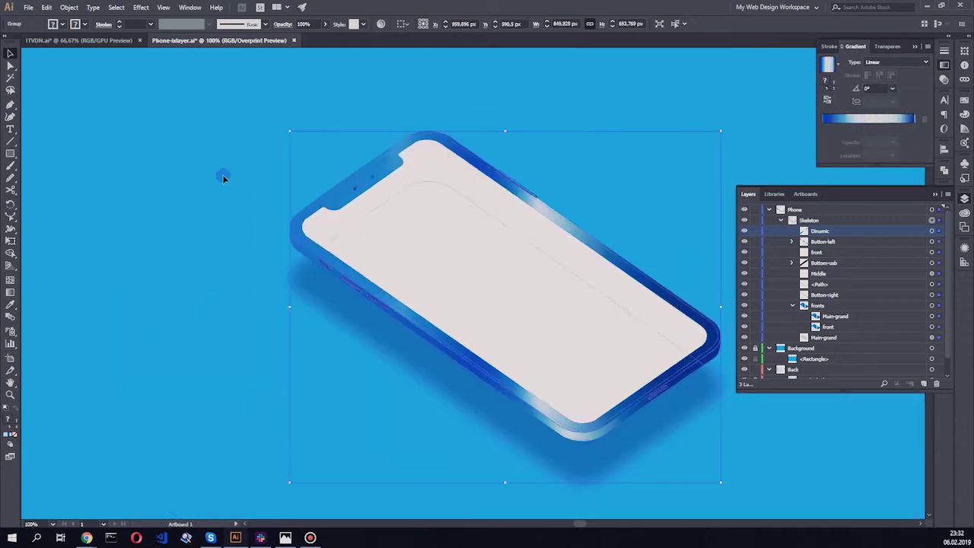
# - Remove the black stroke from the side buttons
pyautogui.scroll(-2, 304, 224)
pyautogui.scroll(8, 423, 354)
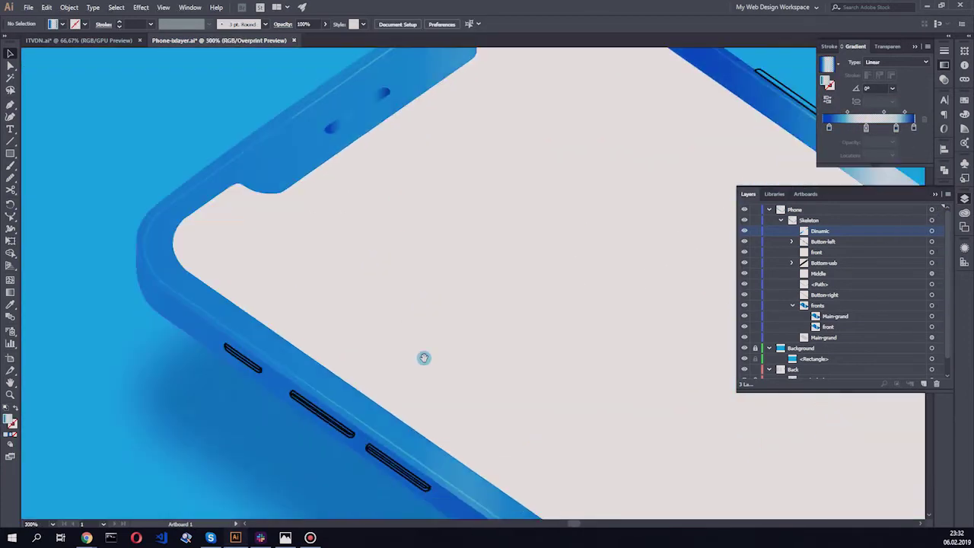
pyautogui.click(823, 262)
pyautogui.click(823, 241)
pyautogui.click(61, 24)
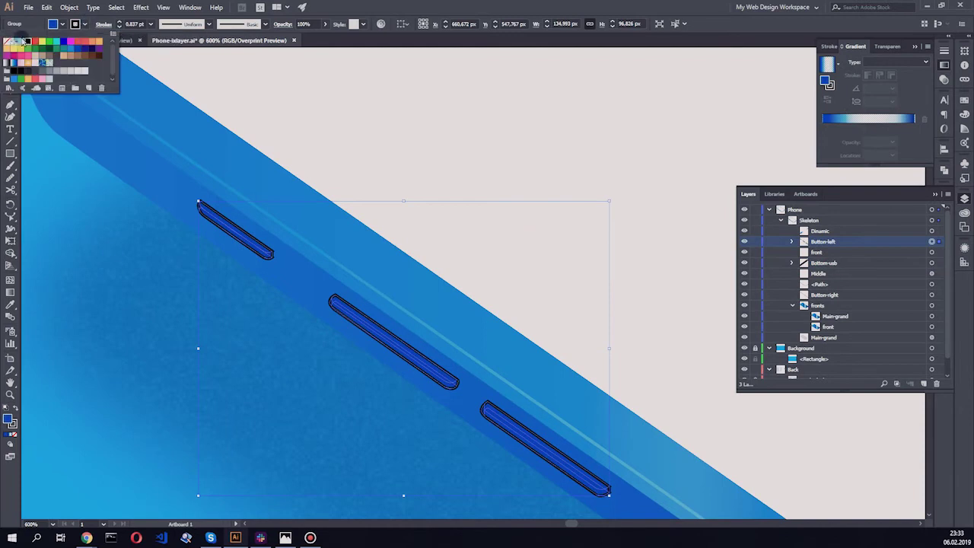
pyautogui.scroll(-3, 40, 262)
pyautogui.scroll(-2, 135, 230)
pyautogui.scroll(5, 134, 230)
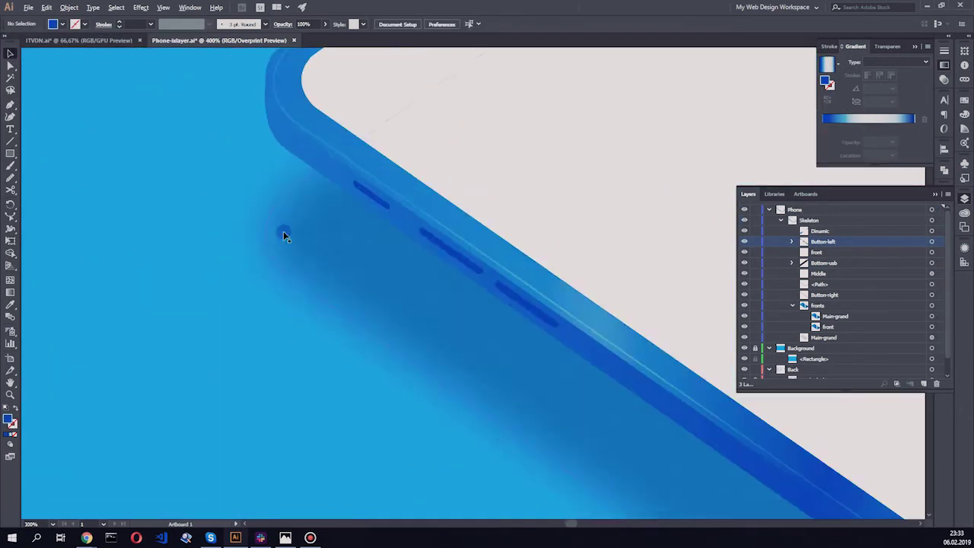
pyautogui.click(67, 307)
# - Apply a gradient fill to the Bottom-usb port object
pyautogui.scroll(-4, 147, 274)
pyautogui.scroll(-1, 147, 274)
pyautogui.scroll(2, 147, 274)
pyautogui.scroll(1, 178, 270)
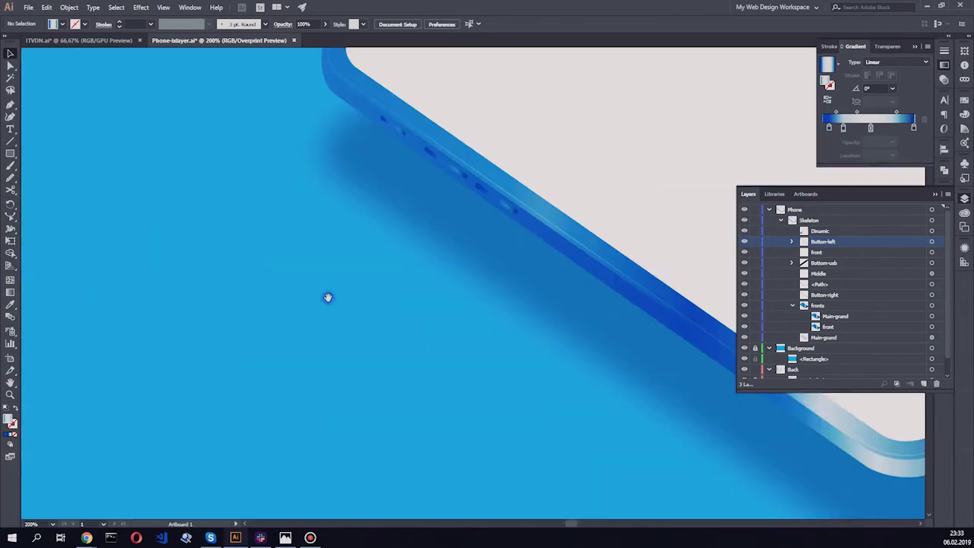
pyautogui.scroll(1, 328, 297)
pyautogui.click(864, 283)
pyautogui.click(932, 262)
pyautogui.click(834, 67)
pyautogui.click(788, 128)
pyautogui.click(834, 67)
# - Select the USB port and lower a gradient stop's opacity, then undo it
pyautogui.scroll(-3, 598, 283)
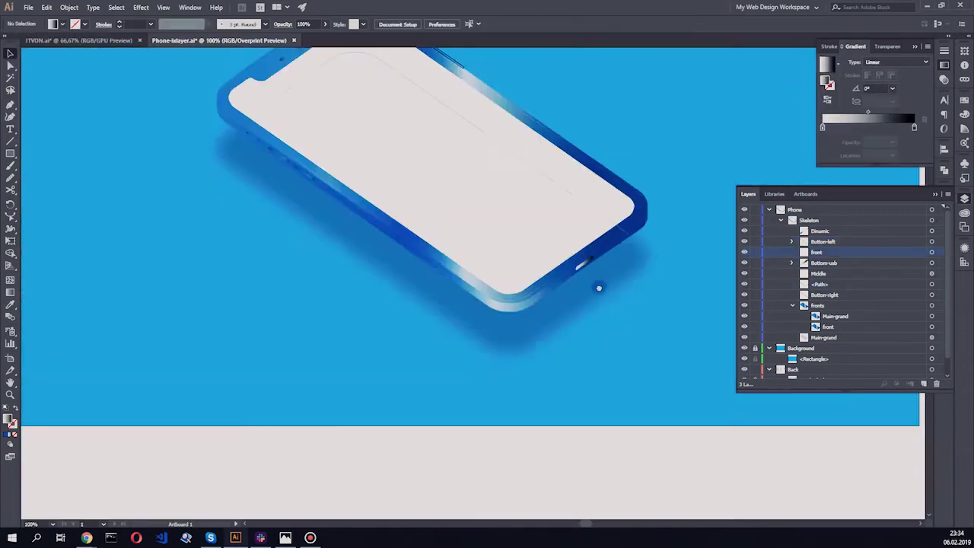
pyautogui.click(598, 282)
pyautogui.scroll(2, 598, 282)
pyautogui.click(932, 263)
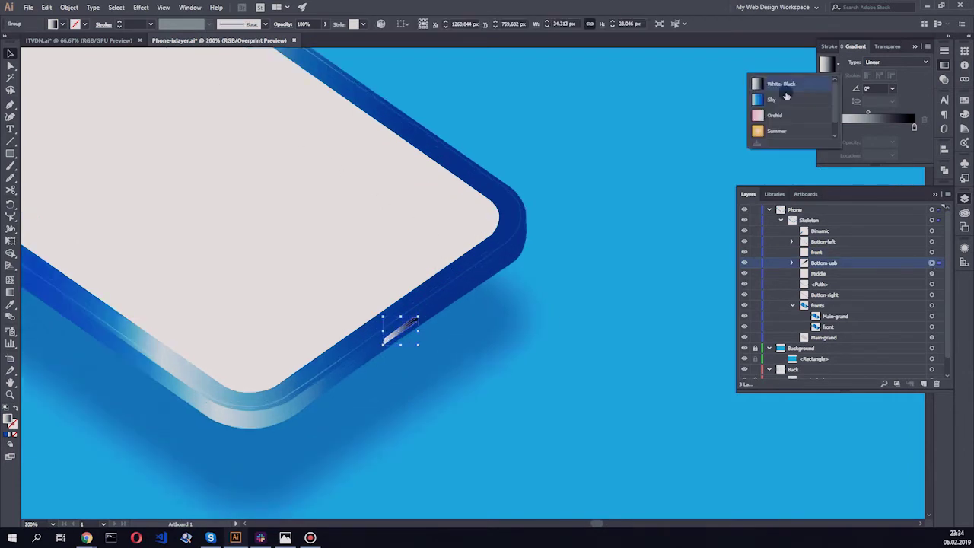
pyautogui.scroll(1, 563, 311)
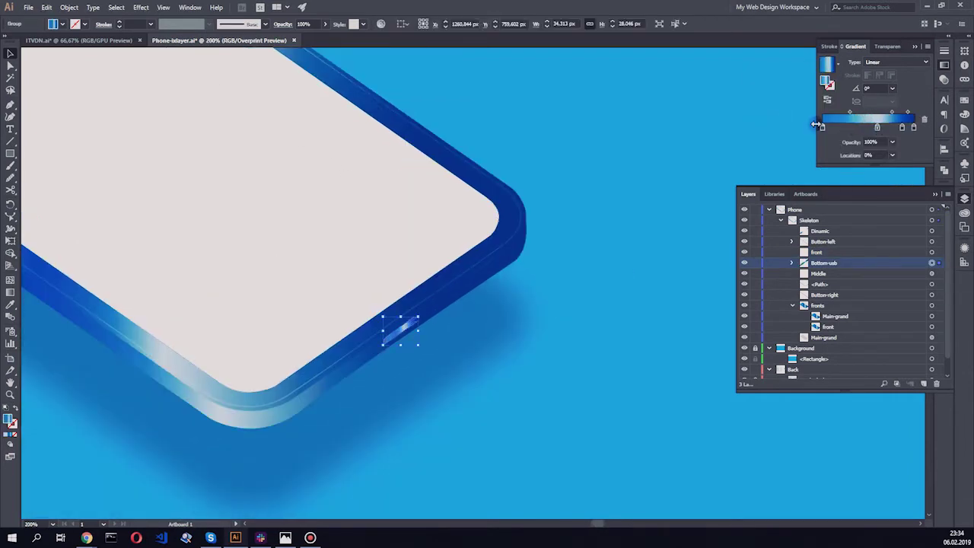
pyautogui.click(891, 141)
pyautogui.moveTo(887, 135); pyautogui.dragTo(875, 137)
pyautogui.scroll(-3, 576, 311)
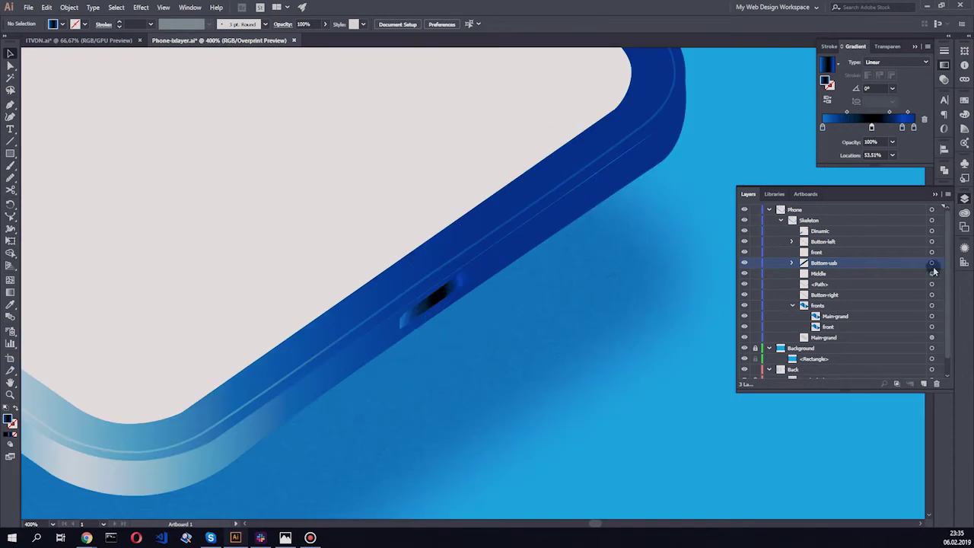
pyautogui.scroll(4, 576, 310)
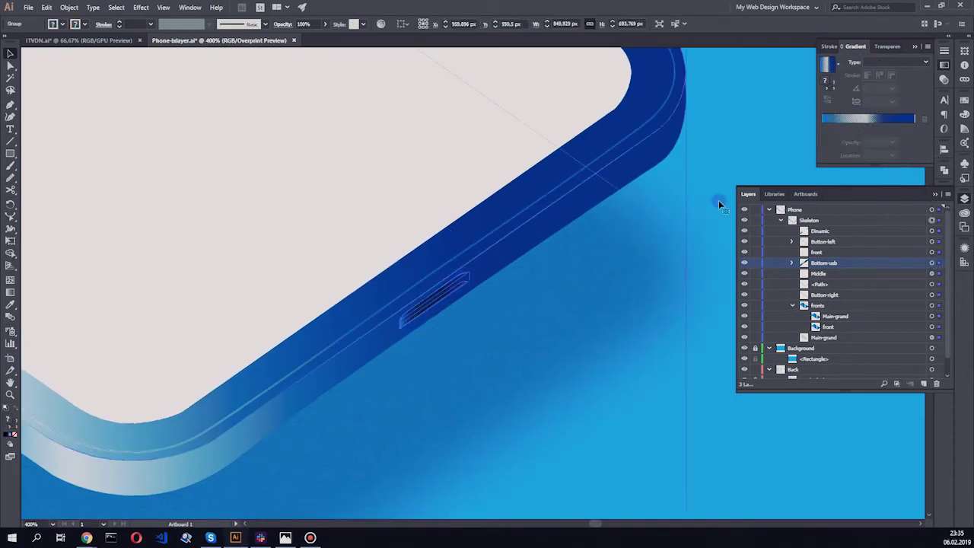
pyautogui.scroll(-3, 663, 276)
pyautogui.hotkey('ctrl', 'z')
# - Zoom in on the USB port, nudge the middle stop right and make it black
pyautogui.click(452, 385)
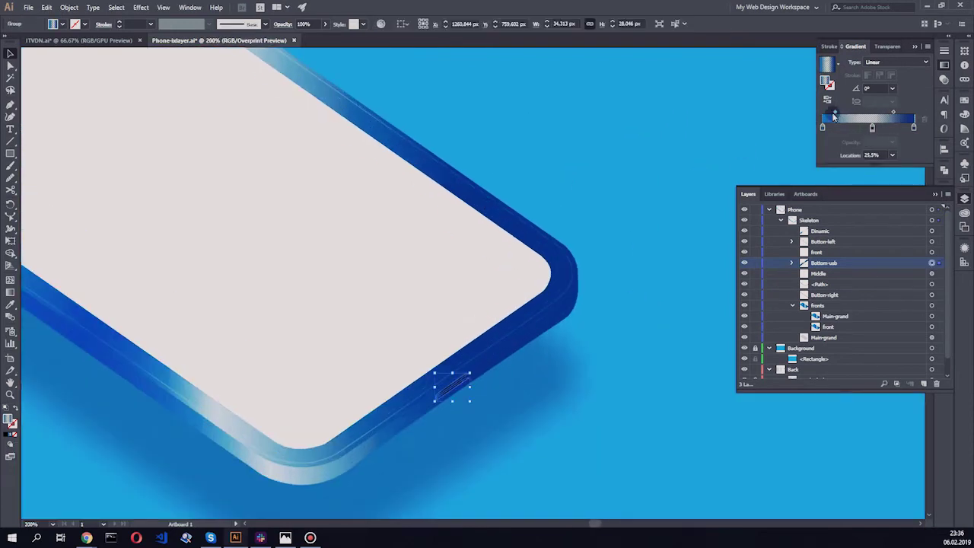
pyautogui.moveTo(871, 127); pyautogui.dragTo(874, 127)
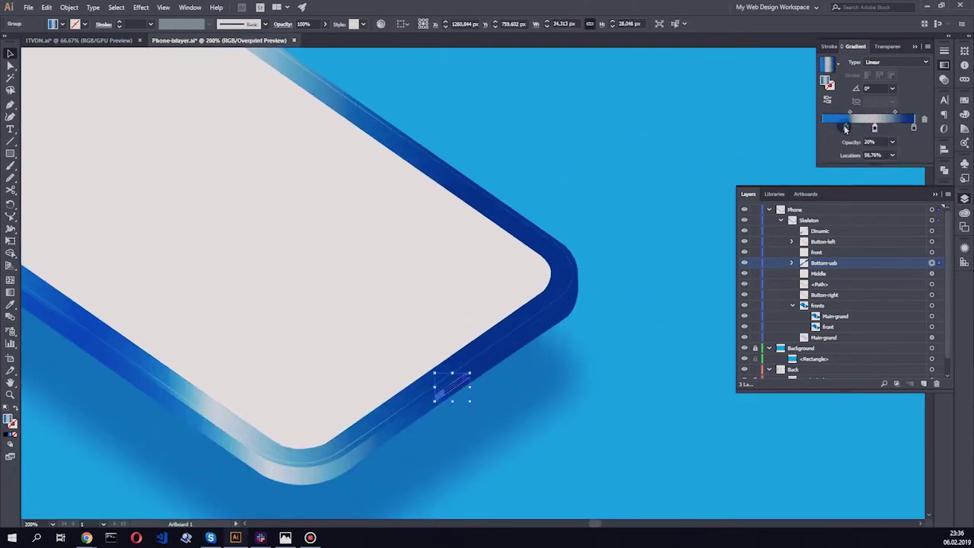
pyautogui.hotkey('ctrl', '+')
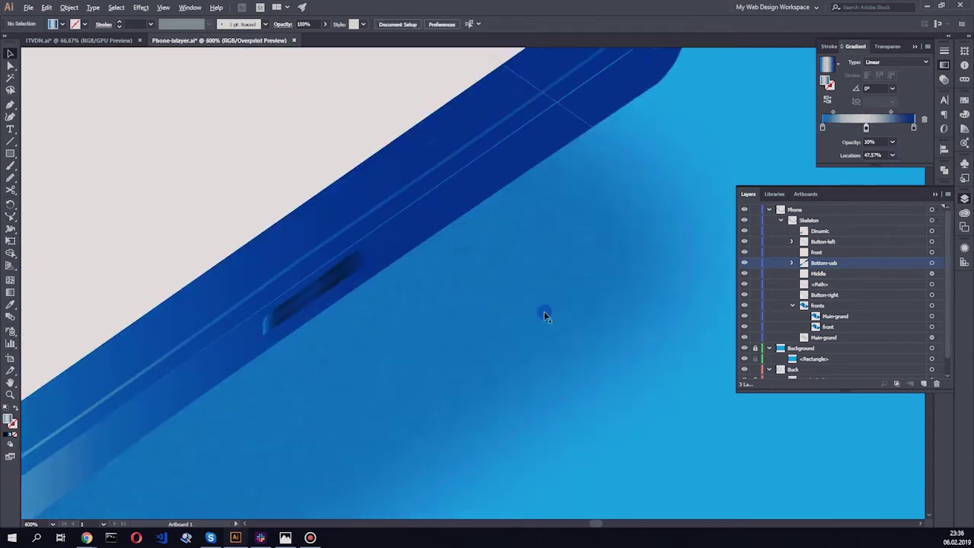
pyautogui.hotkey('ctrl', '+')
pyautogui.hotkey('ctrl', '+')
pyautogui.doubleClick(866, 127)
pyautogui.click(783, 163)
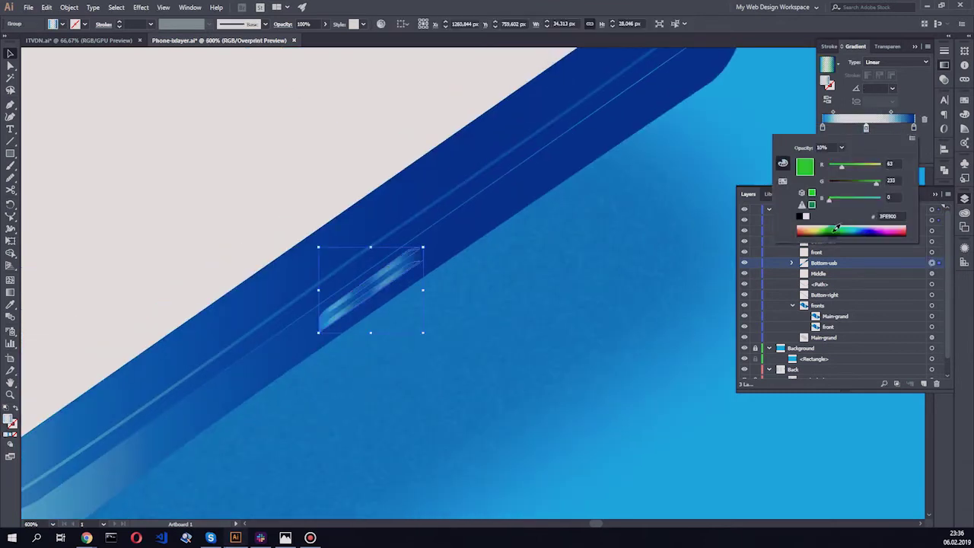
pyautogui.moveTo(837, 230); pyautogui.dragTo(820, 242)
pyautogui.press('Escape')
pyautogui.hotkey('ctrl', '-')
pyautogui.hotkey('ctrl', '-')
pyautogui.hotkey('ctrl', '-')
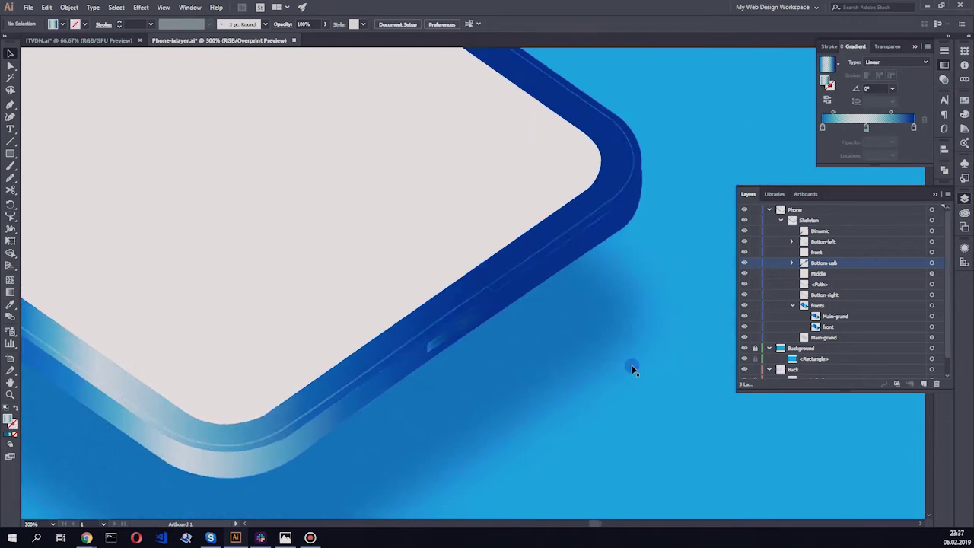
pyautogui.hotkey('ctrl', '+')
pyautogui.hotkey('ctrl', '+')
pyautogui.hotkey('ctrl', '+')
# - Apply the White, Black gradient preset with the end stop at 0% opacity and stops moved inward
pyautogui.click(835, 66)
pyautogui.click(795, 88)
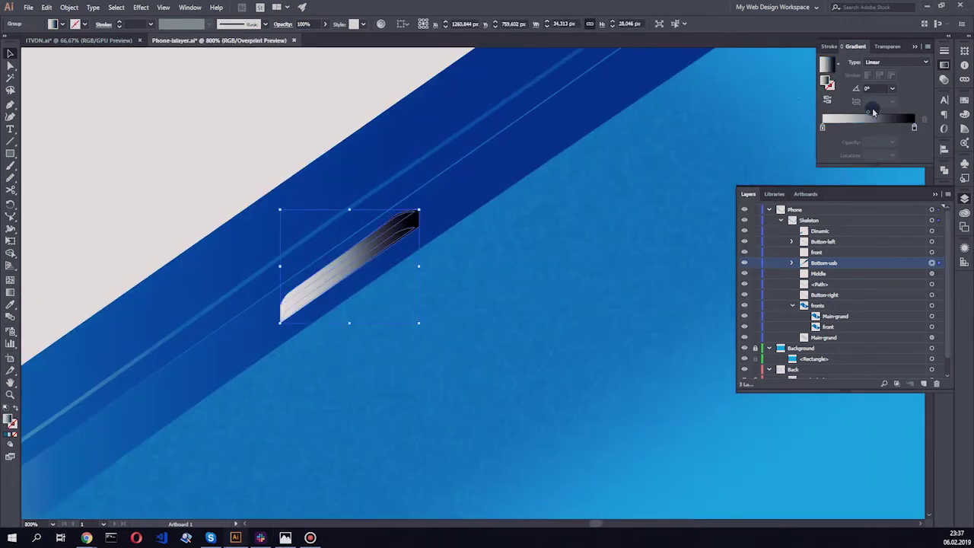
pyautogui.click(822, 127)
pyautogui.click(891, 142)
pyautogui.moveTo(821, 127)
pyautogui.mouseDown()
pyautogui.moveTo(892, 128)
pyautogui.moveTo(823, 128)
pyautogui.mouseUp()
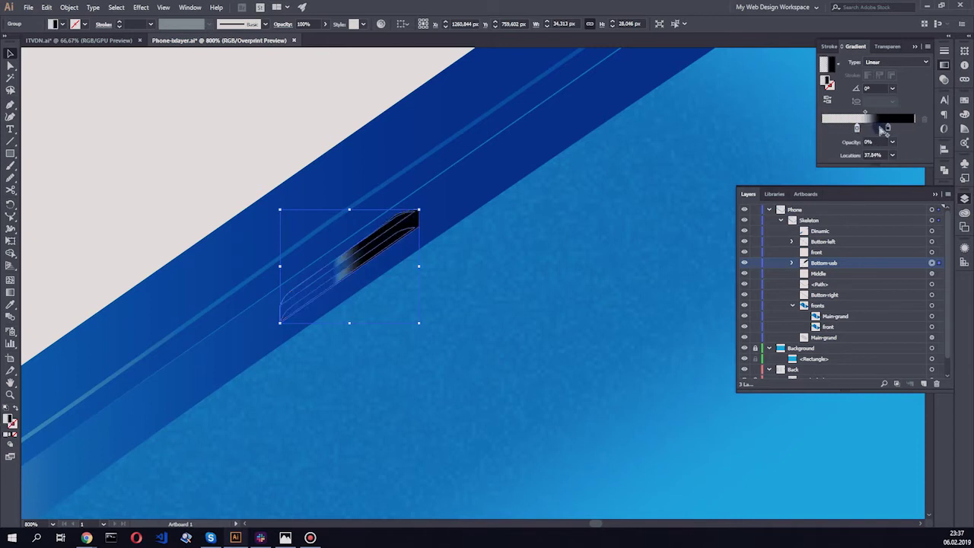
pyautogui.moveTo(887, 128); pyautogui.dragTo(862, 128)
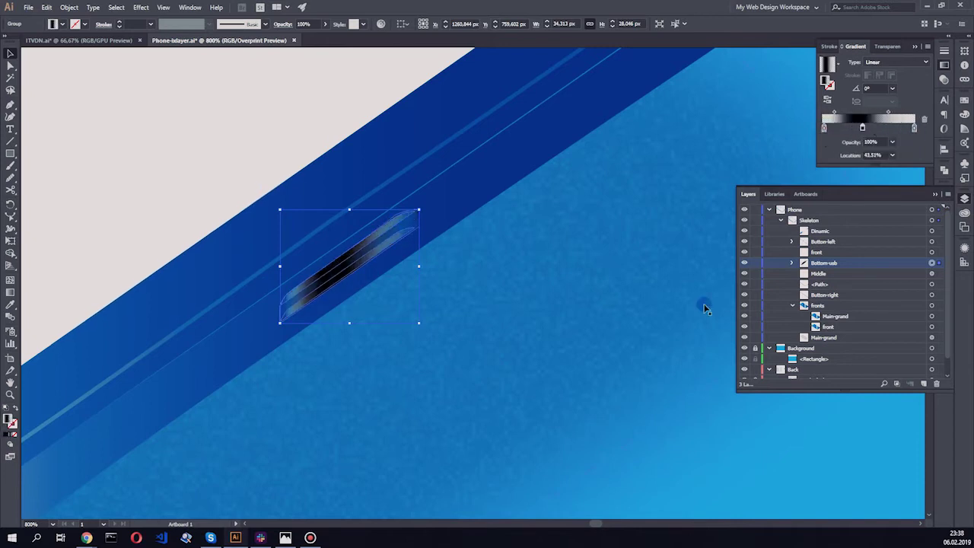
# - Zoom out to the whole phone and reselect the USB port object
pyautogui.hotkey('ctrl', '1')
pyautogui.click(770, 435)
pyautogui.click(931, 263)
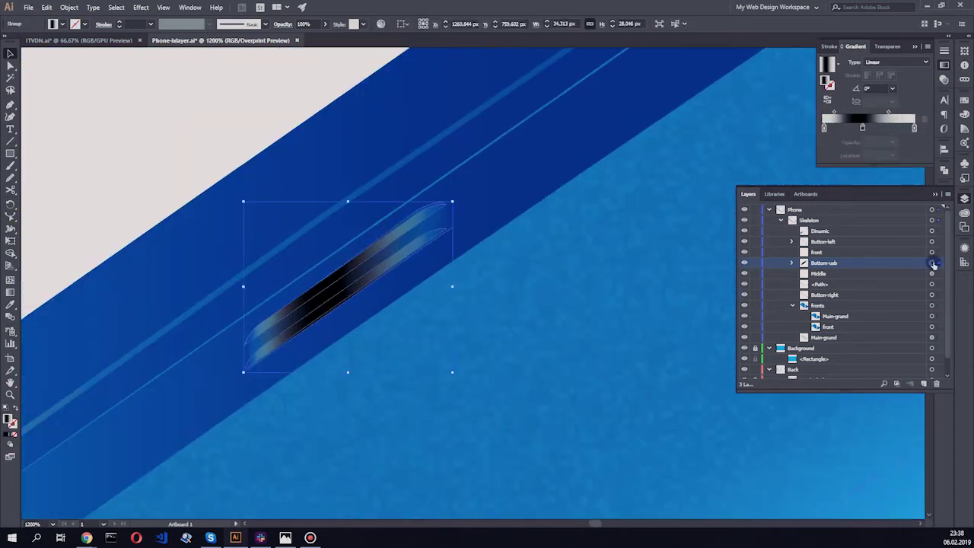
pyautogui.click(53, 24)
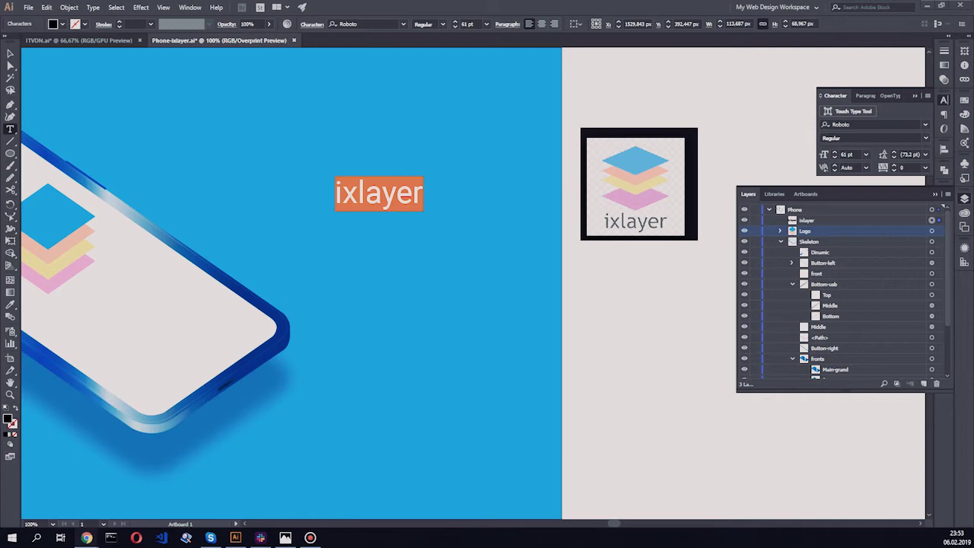
# - Try Montserrat Bold as the font for the ixlayer text
pyautogui.click(403, 23)
pyautogui.moveTo(505, 145)
pyautogui.mouseDown()
pyautogui.moveTo(502, 95)
pyautogui.moveTo(505, 181)
pyautogui.mouseUp()
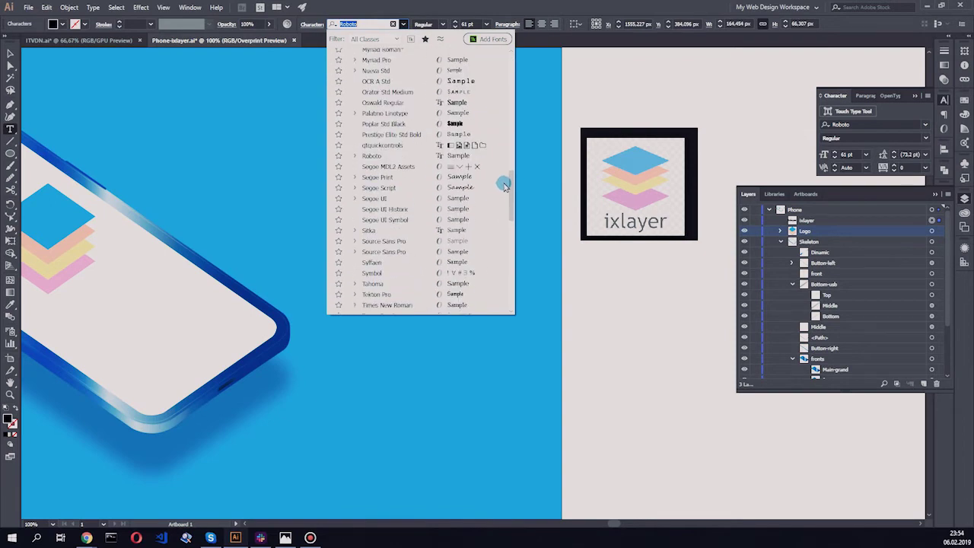
pyautogui.click(356, 23)
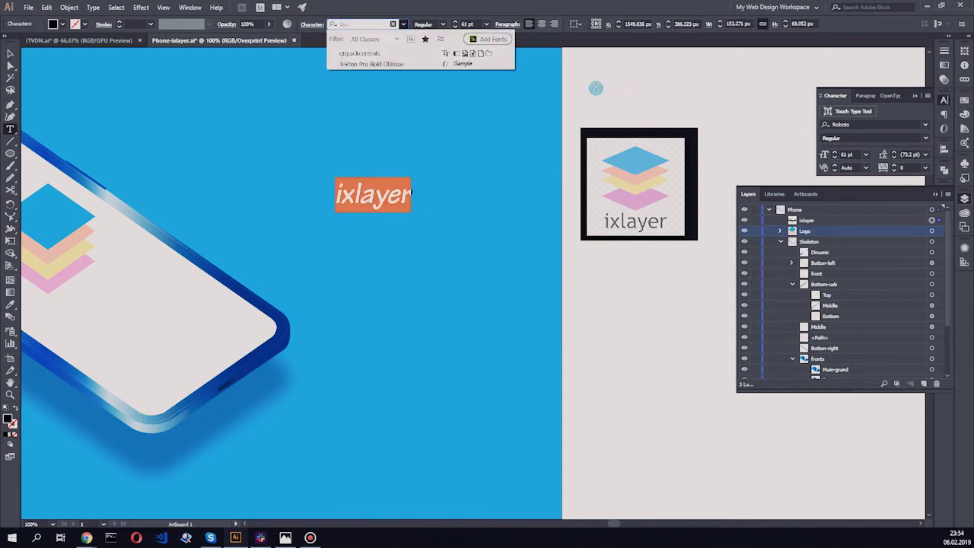
pyautogui.click(924, 124)
pyautogui.click(835, 271)
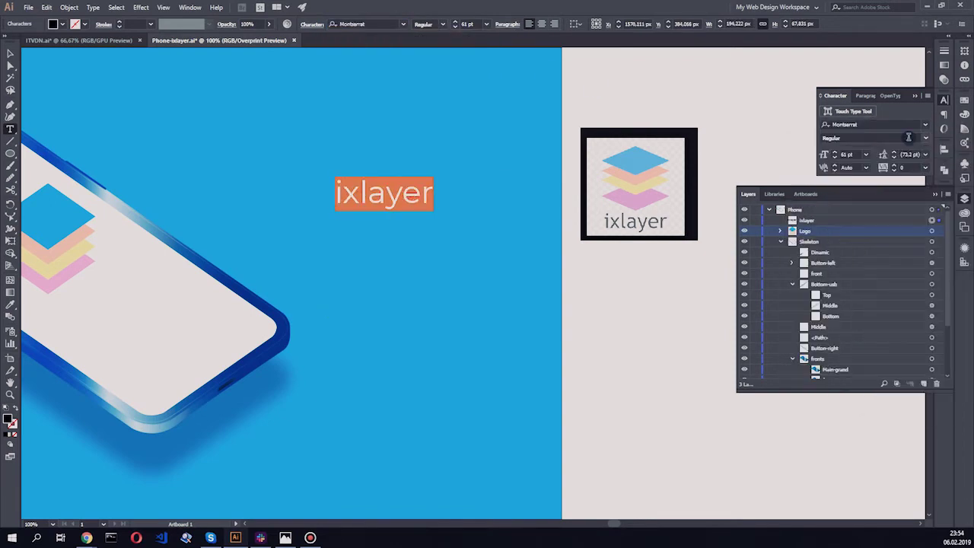
# - Switch the ixlayer text to Source Sans Pro Regular
pyautogui.click(924, 124)
pyautogui.scroll(-5, 833, 319)
pyautogui.scroll(-2, 819, 320)
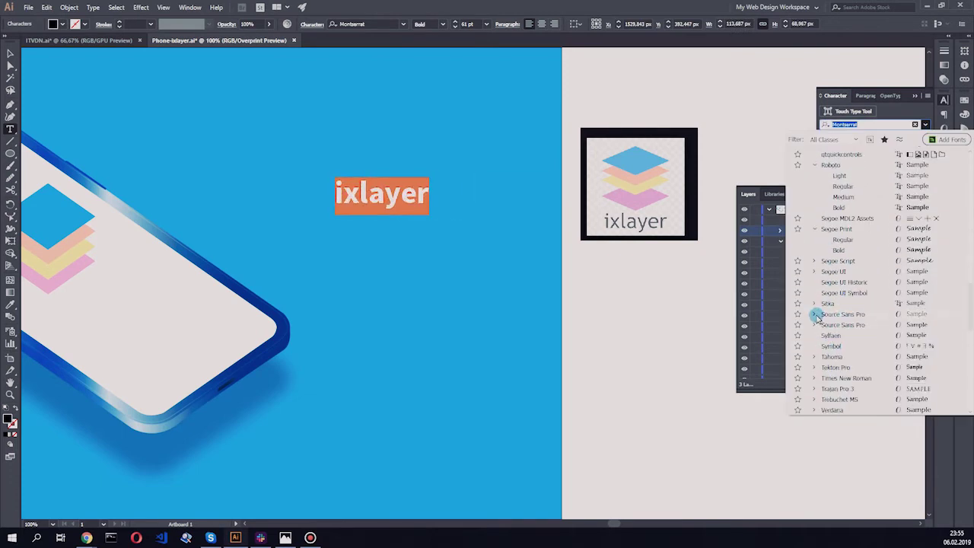
pyautogui.click(813, 320)
pyautogui.scroll(-3, 851, 357)
pyautogui.scroll(-3, 855, 323)
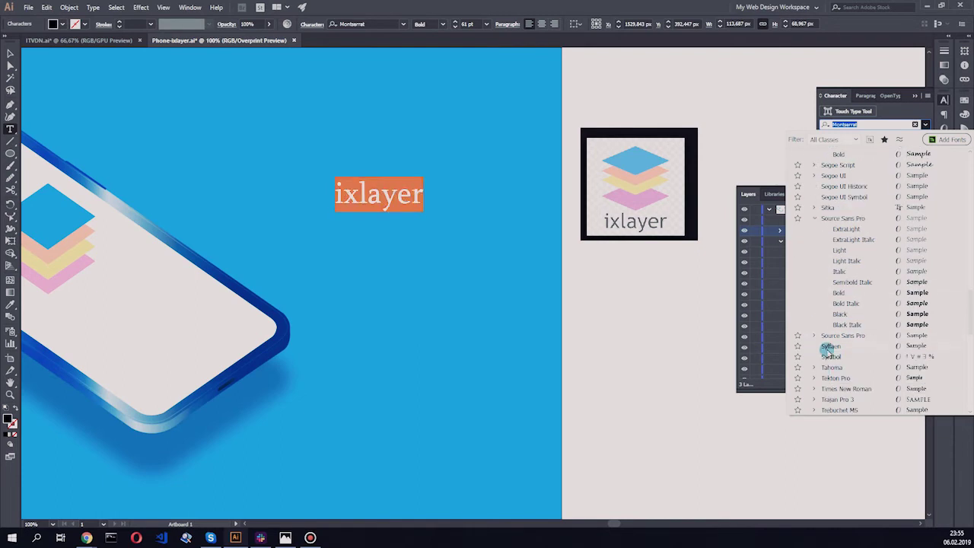
pyautogui.click(845, 356)
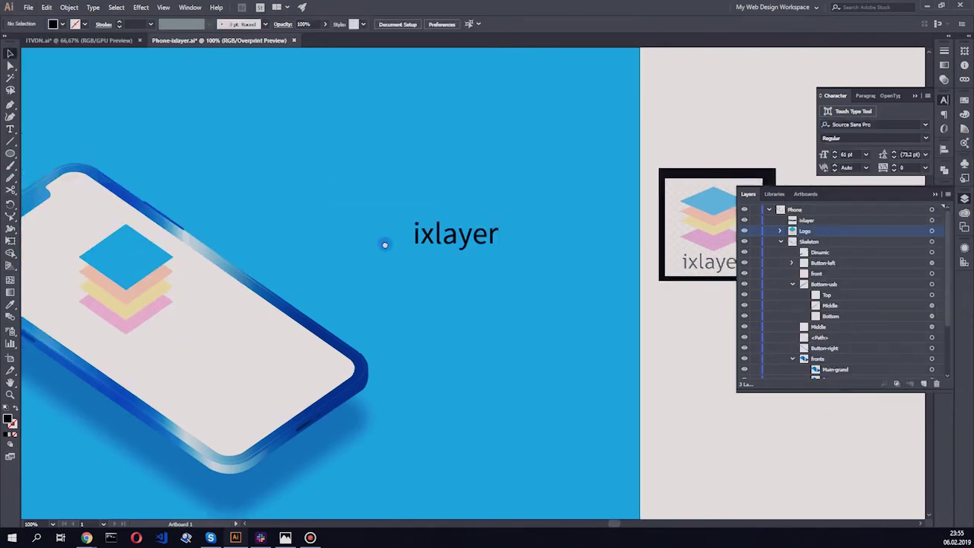
# - Slant the ixlayer text onto the phone screen and give it a drop shadow at 100% opacity
pyautogui.click(69, 7)
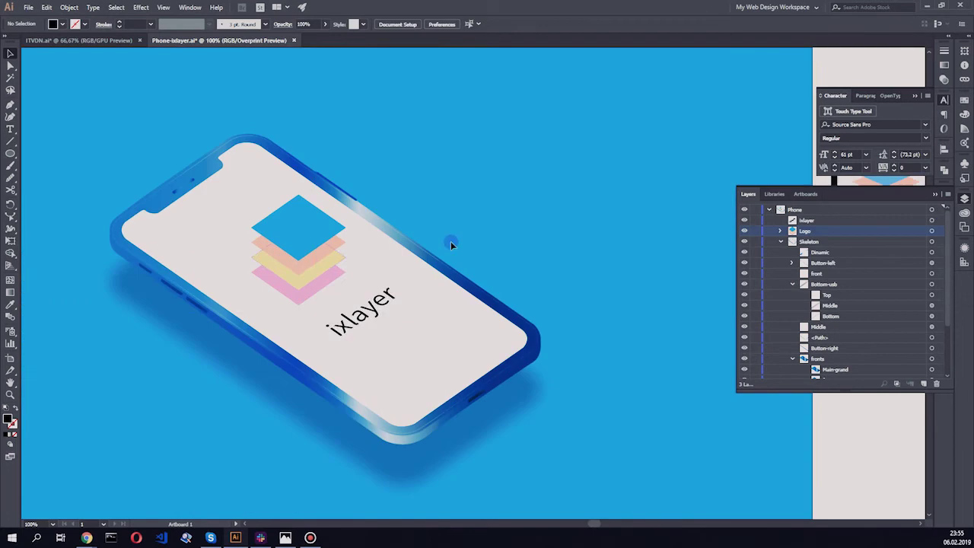
pyautogui.moveTo(362, 308); pyautogui.dragTo(371, 327)
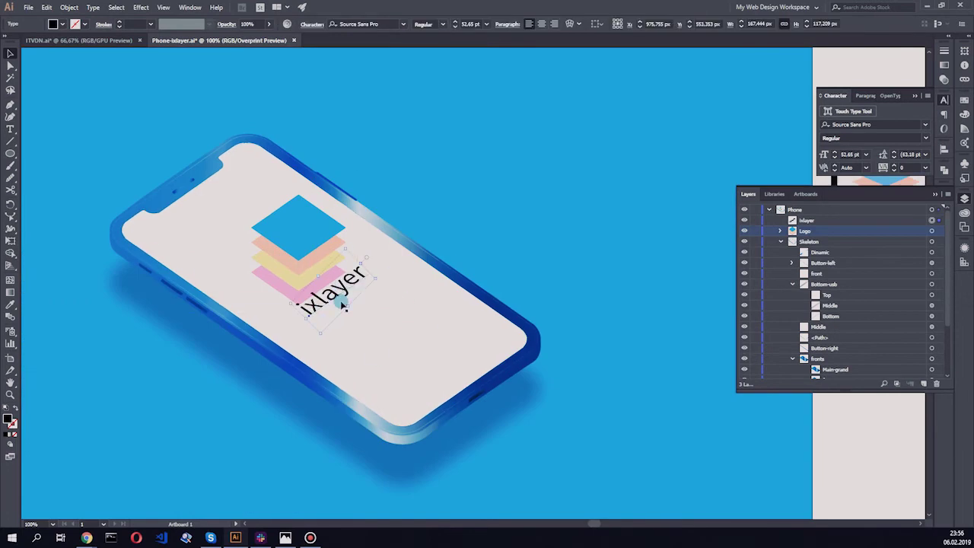
pyautogui.click(140, 7)
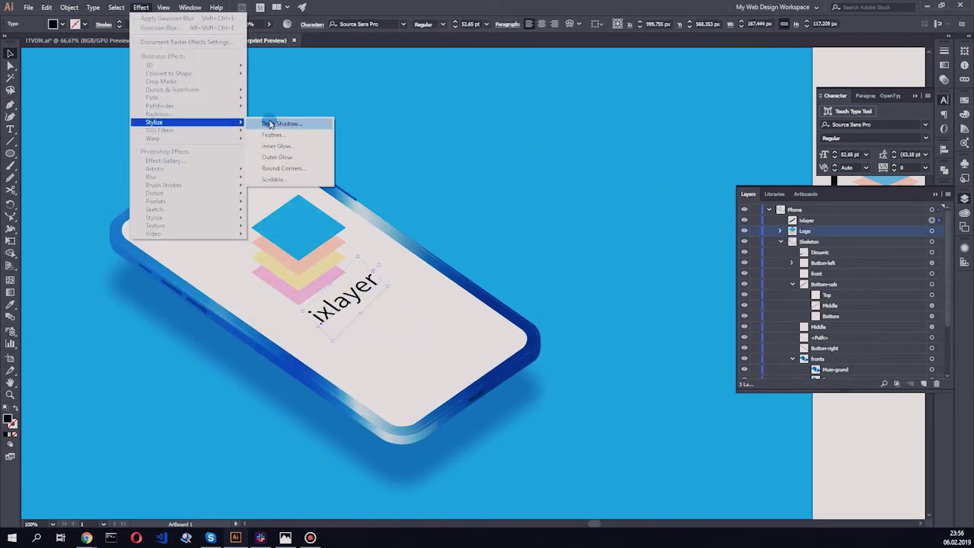
pyautogui.moveTo(153, 122)
pyautogui.click(274, 124)
pyautogui.click(593, 193)
pyautogui.write('3125')
pyautogui.click(578, 178)
pyautogui.write('100')
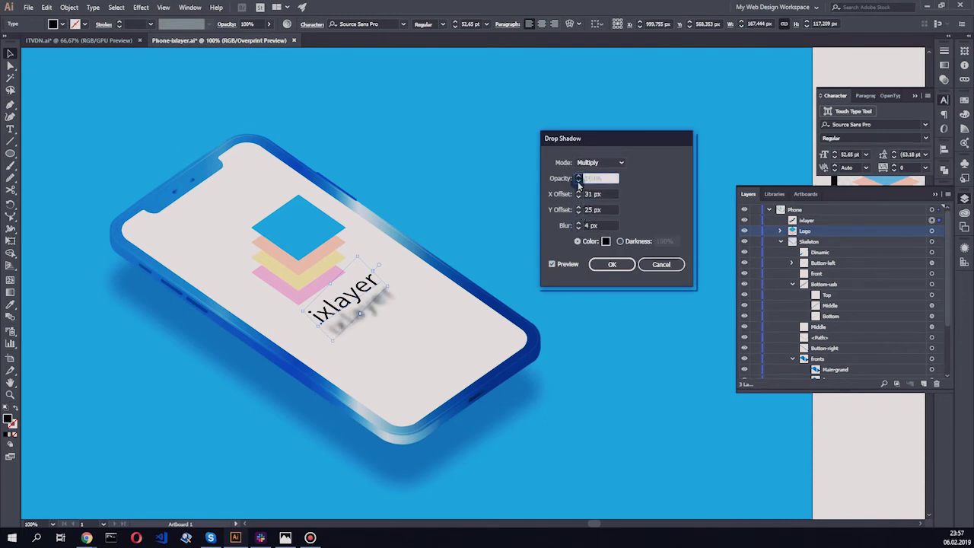
pyautogui.press('Return')
pyautogui.hotkey('ctrl', '-')
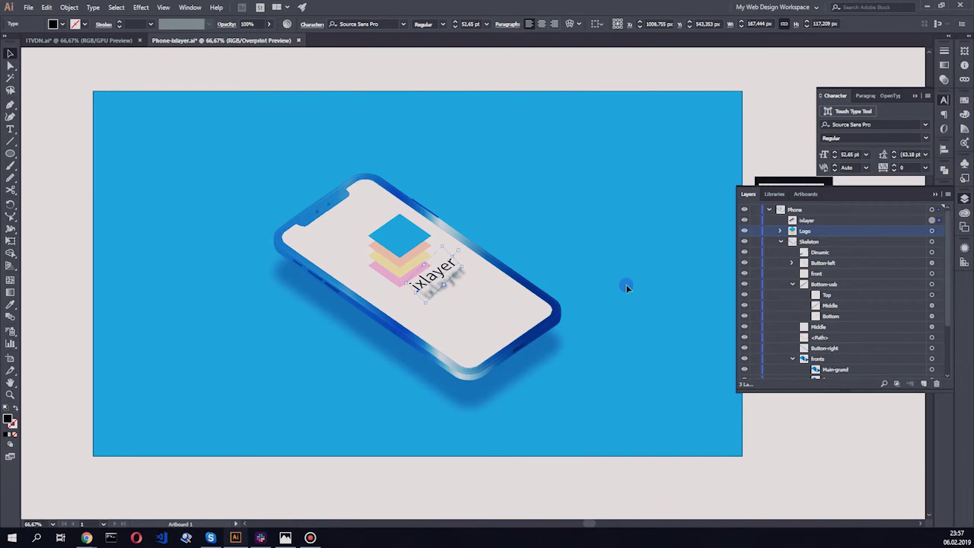
pyautogui.scroll(2, 515, 250)
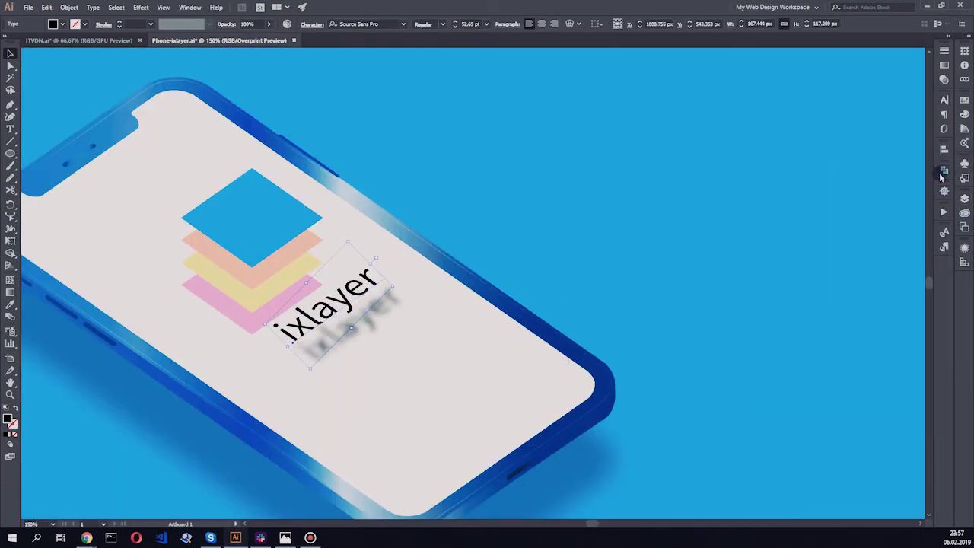
# - Re-edit the text's drop shadow to X offset 4 px, Y offset 41 px, blur 4 px
pyautogui.click(965, 248)
pyautogui.click(875, 285)
pyautogui.click(580, 213)
pyautogui.hotkey('alt', 'p')
pyautogui.hotkey('shift', 'Tab')
pyautogui.hotkey('shift', 'Down')
pyautogui.press('Tab')
pyautogui.hotkey('shift', 'Up')
pyautogui.hotkey('shift', 'Tab')
pyautogui.write('4')
pyautogui.press('Tab')
pyautogui.write('41')
pyautogui.press('Tab')
pyautogui.click(603, 264)
pyautogui.click(567, 261)
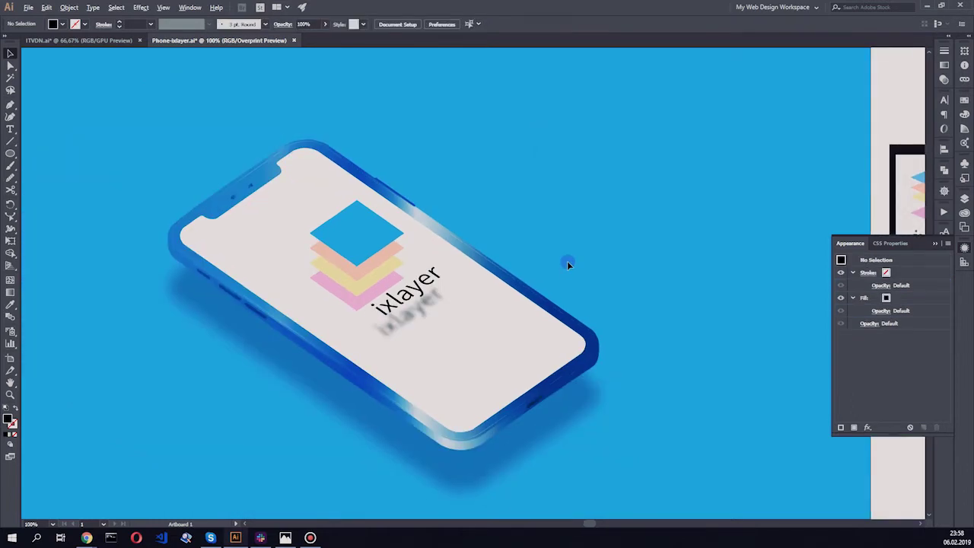
pyautogui.hotkey('ctrl', '0')
pyautogui.hotkey('ctrl', '1')
# - Select the phone's front screen shape and switch its fill to a radial gradient
pyautogui.click(372, 205)
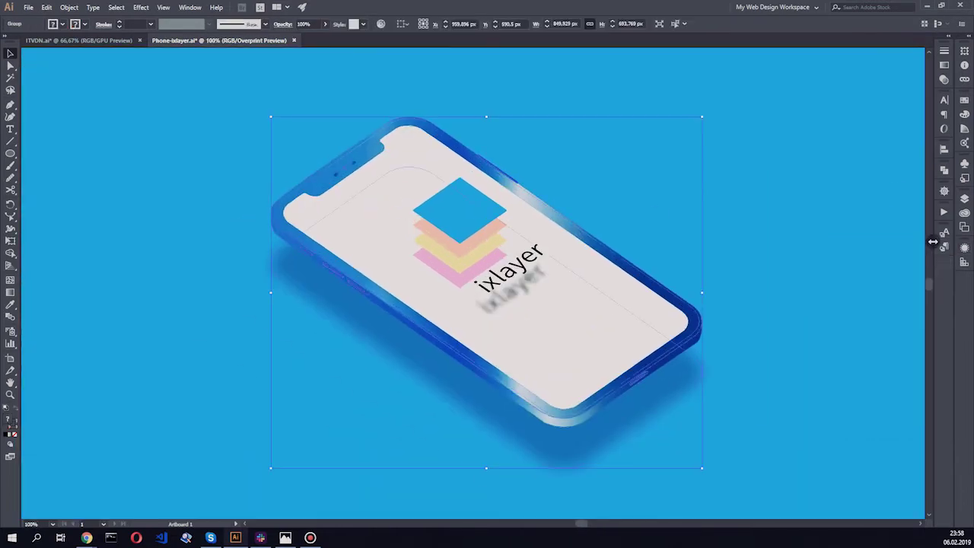
pyautogui.click(964, 199)
pyautogui.click(802, 242)
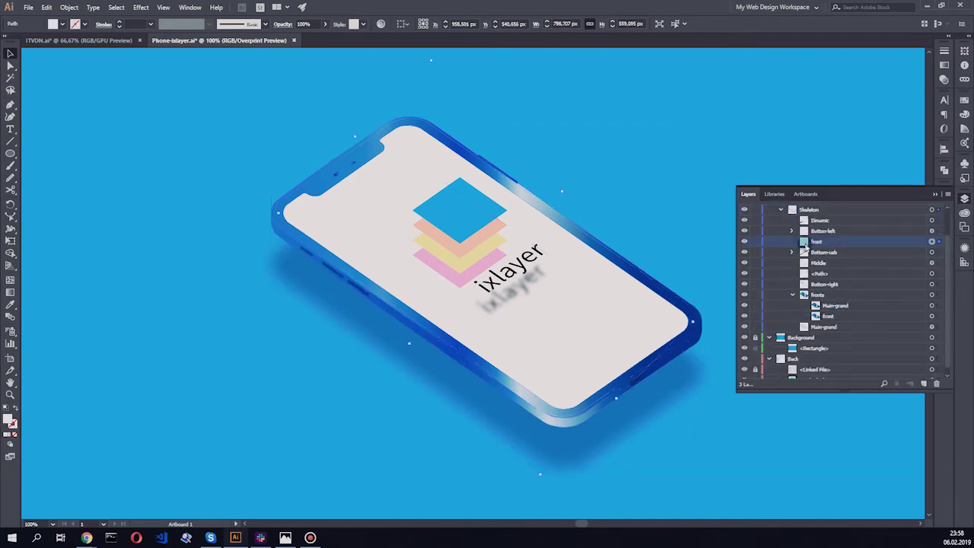
pyautogui.click(53, 24)
pyautogui.click(59, 72)
pyautogui.click(33, 53)
pyautogui.click(23, 58)
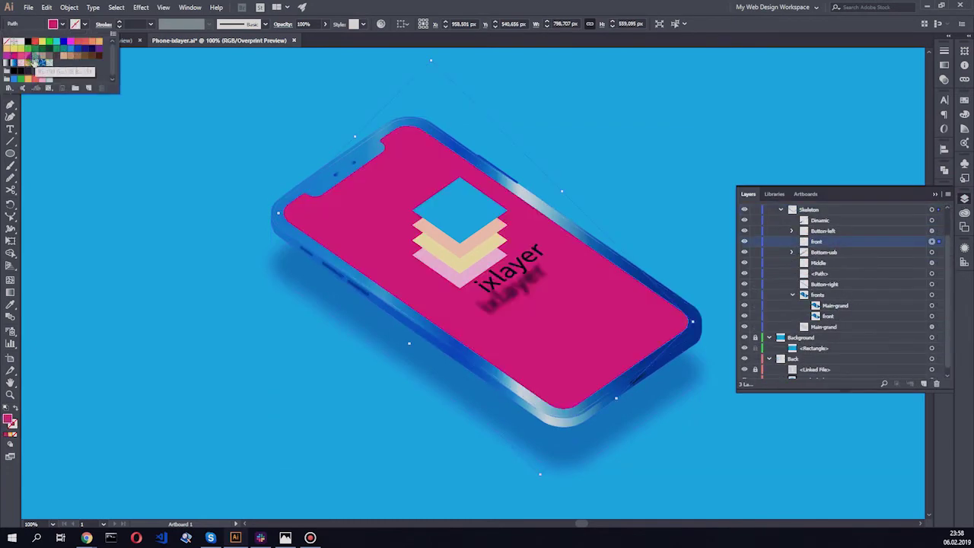
# - Recolour the gradient's outer stop to a soft peach tone
pyautogui.click(944, 65)
pyautogui.click(915, 128)
pyautogui.doubleClick(915, 128)
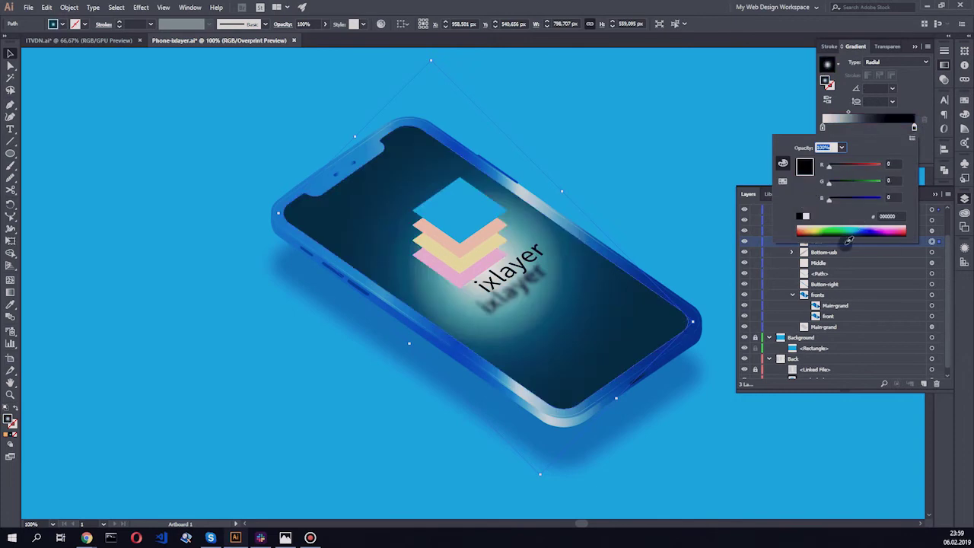
pyautogui.moveTo(844, 230); pyautogui.dragTo(900, 226)
pyautogui.hotkey('ctrl', '0')
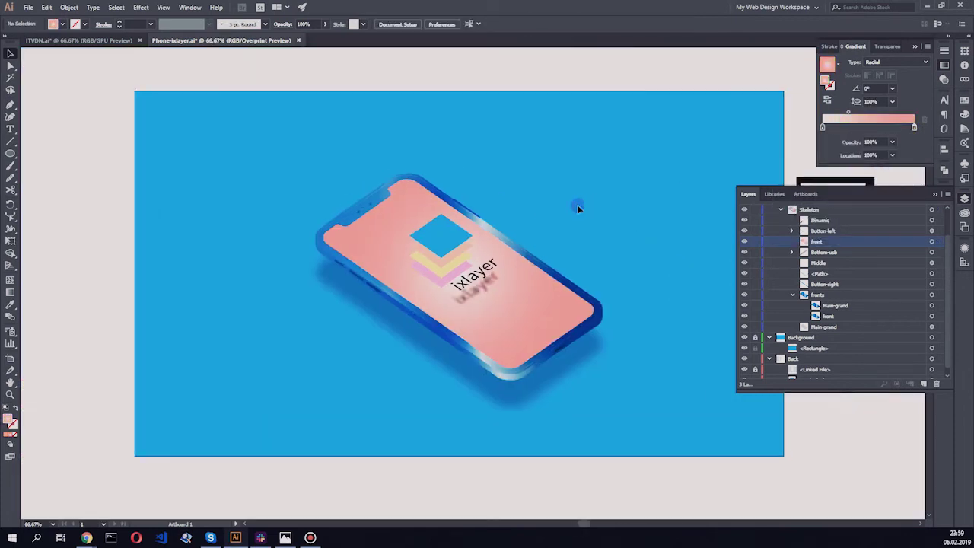
pyautogui.hotkey('ctrl', '=')
pyautogui.hotkey('ctrl', '=')
# - Add a drop shadow to the logo group with 52% opacity
pyautogui.click(358, 228)
pyautogui.click(141, 7)
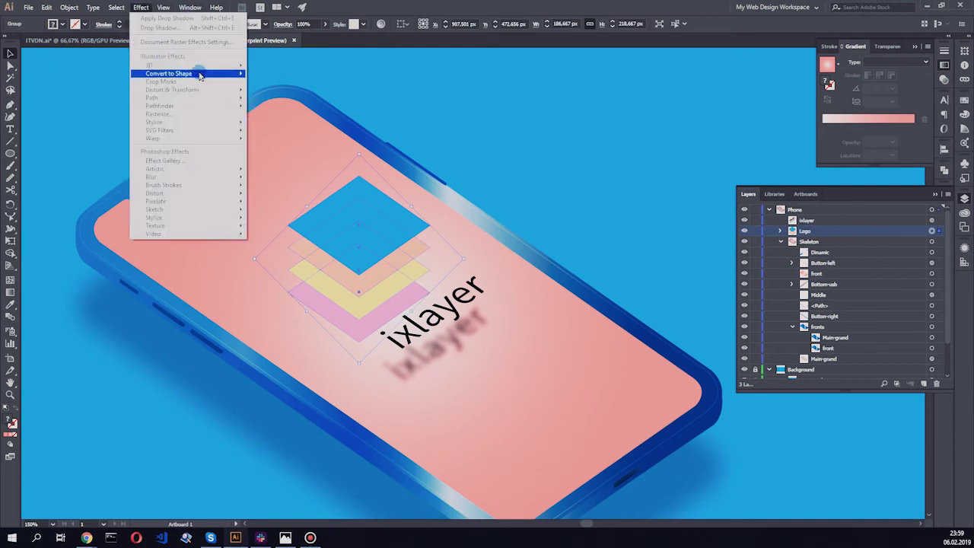
pyautogui.click(262, 124)
pyautogui.write('5')
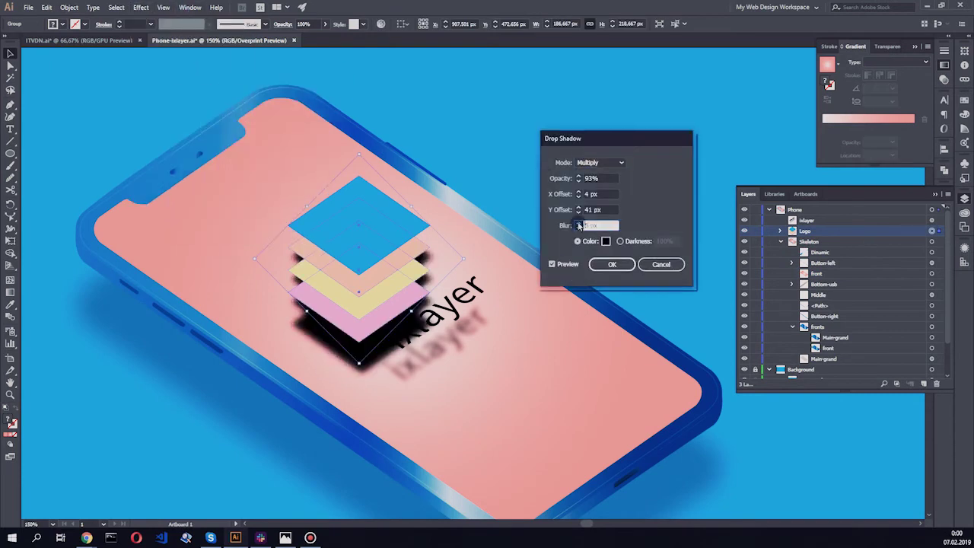
pyautogui.click(579, 179)
pyautogui.write('52')
pyautogui.press('Tab')
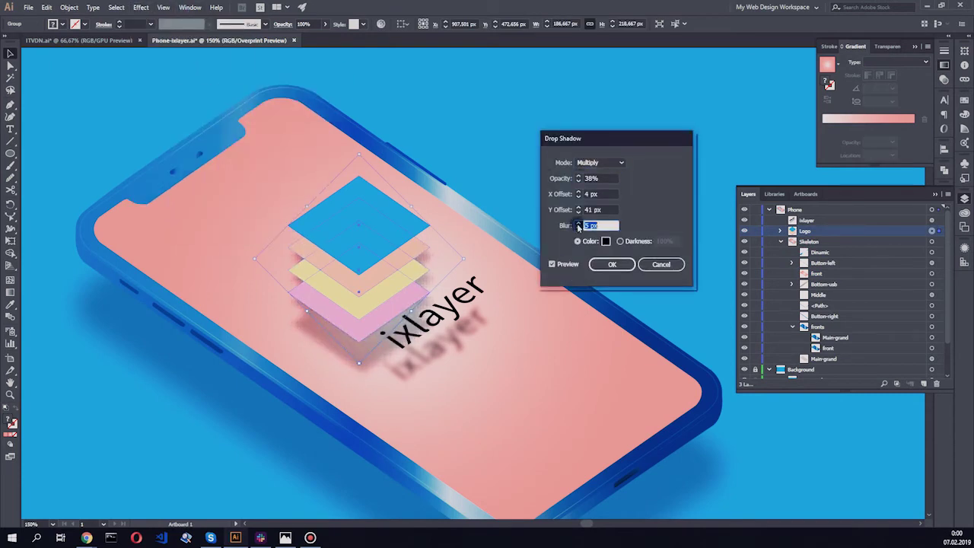
pyautogui.write('14')
# - Set the logo shadow's offsets to X 8 px, Y 30 px with a teal colour and apply it
pyautogui.click(580, 194)
pyautogui.write('26')
pyautogui.press('Tab')
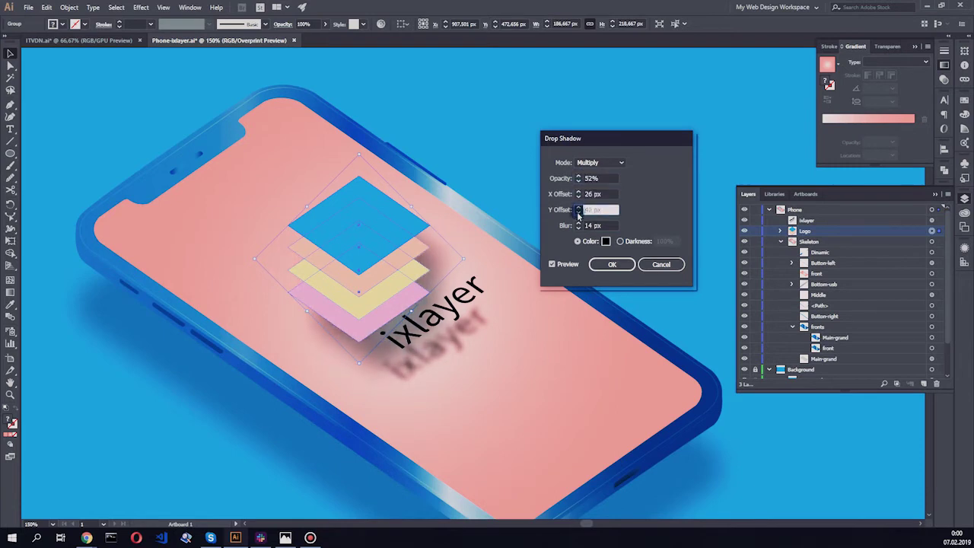
pyautogui.write('30')
pyautogui.hotkey('shift', 'Tab')
pyautogui.write('8')
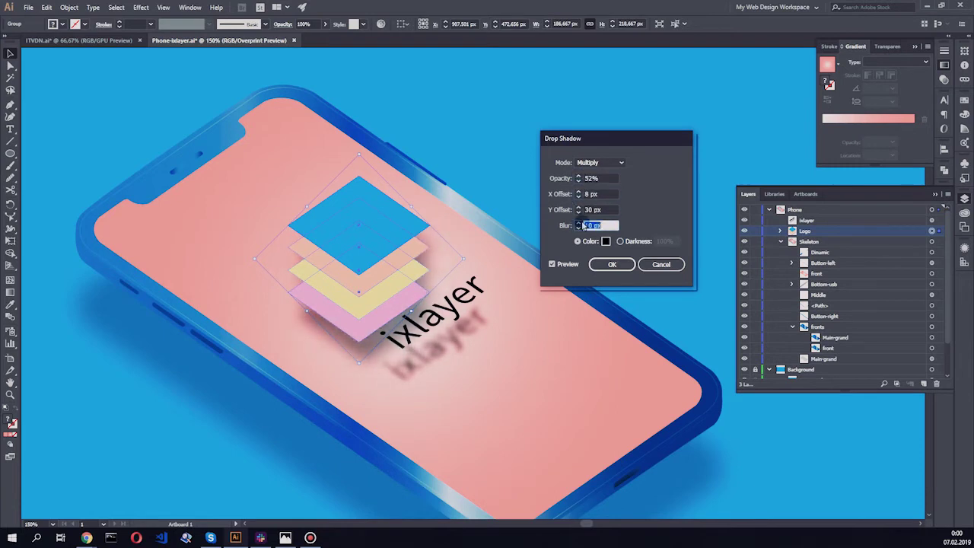
pyautogui.click(606, 242)
pyautogui.click(594, 200)
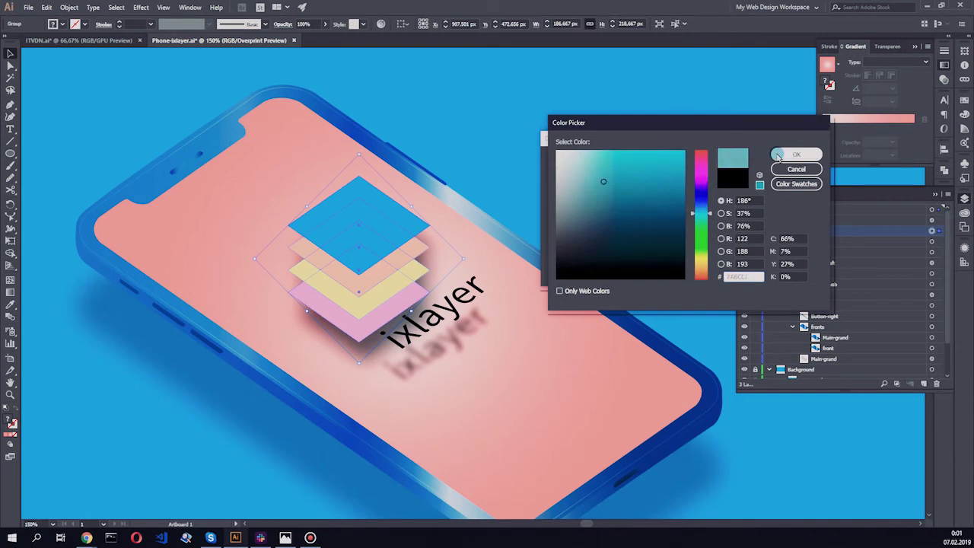
pyautogui.click(796, 154)
pyautogui.click(615, 263)
# - Give the bottom pink logo layer a pink drop shadow at 37% opacity, 15 px vertical offset
pyautogui.click(932, 274)
pyautogui.click(142, 8)
pyautogui.click(284, 121)
pyautogui.click(606, 241)
pyautogui.click(700, 172)
pyautogui.click(631, 156)
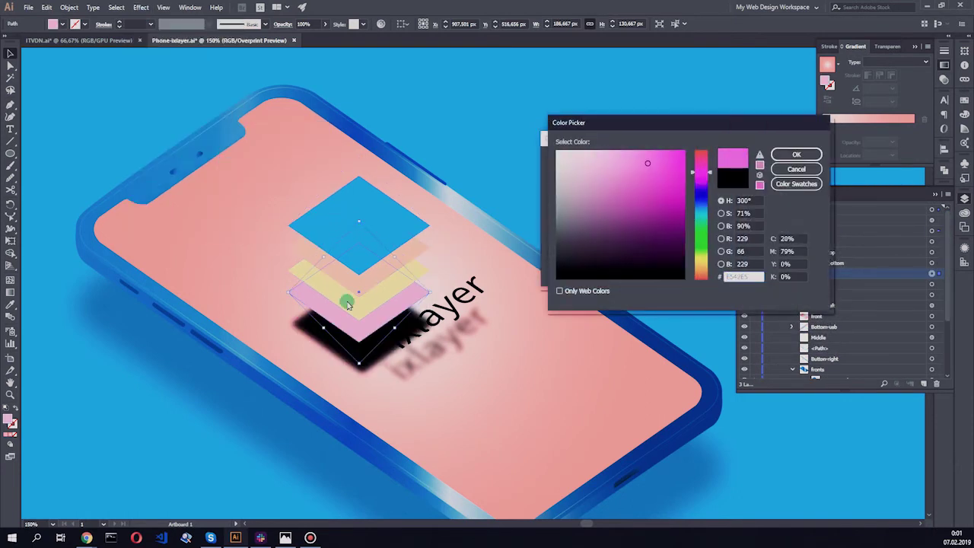
pyautogui.click(796, 155)
pyautogui.click(578, 181)
pyautogui.click(578, 192)
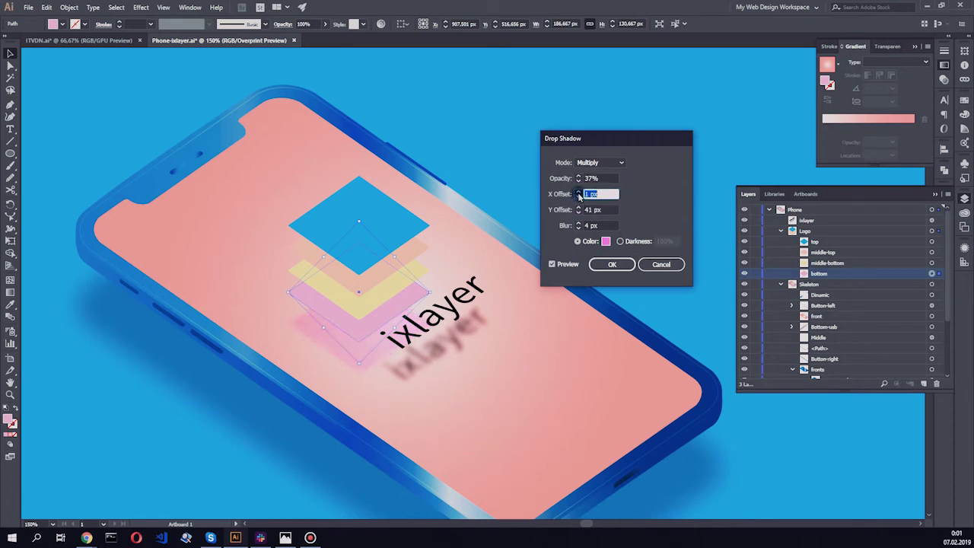
pyautogui.click(578, 191)
pyautogui.press('Tab')
pyautogui.click(578, 196)
pyautogui.click(580, 225)
pyautogui.click(611, 264)
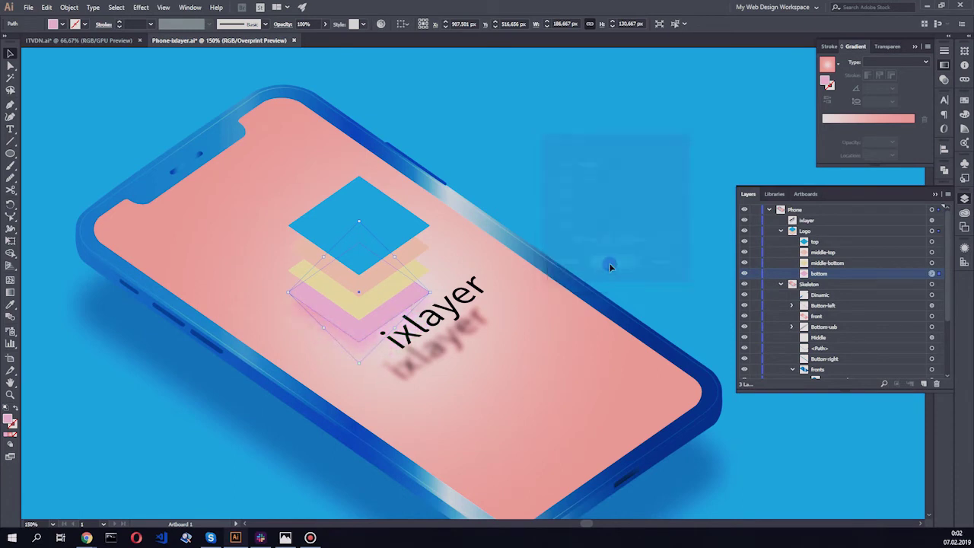
pyautogui.hotkey('ctrl', '-')
# - Give the yellow middle-bottom logo layer a bright yellow drop shadow
pyautogui.hotkey('ctrl', '+')
pyautogui.hotkey('ctrl', '+')
pyautogui.click(931, 262)
pyautogui.click(141, 7)
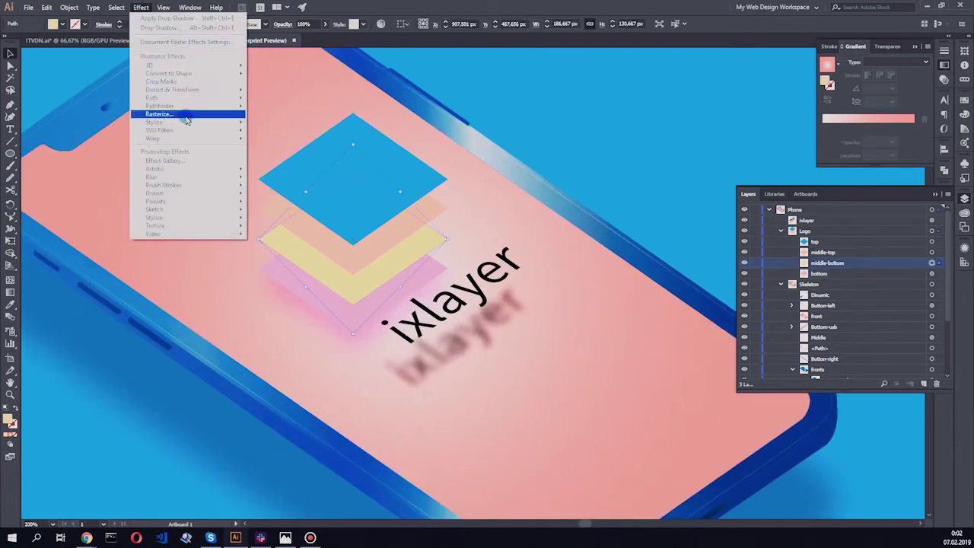
pyautogui.click(191, 79)
pyautogui.write('EFE454')
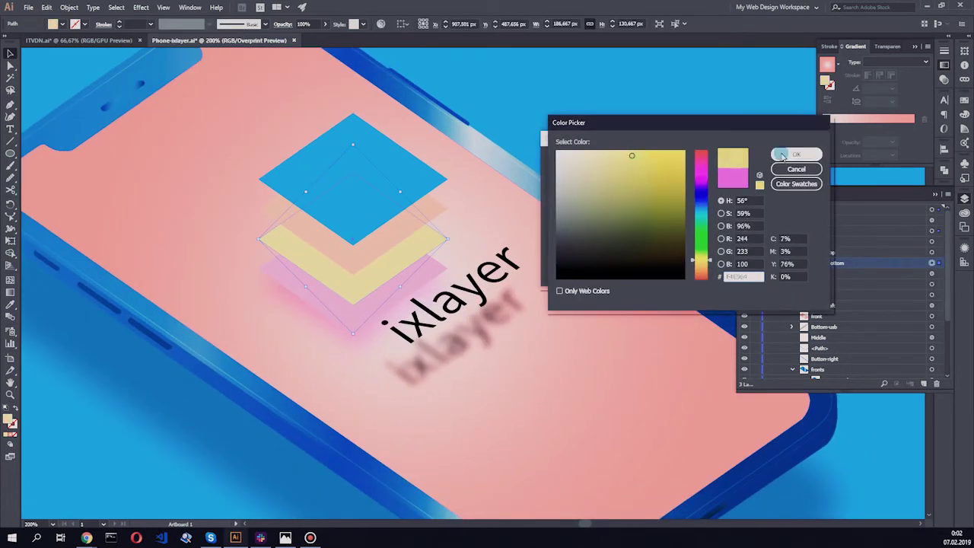
pyautogui.click(795, 154)
pyautogui.click(578, 178)
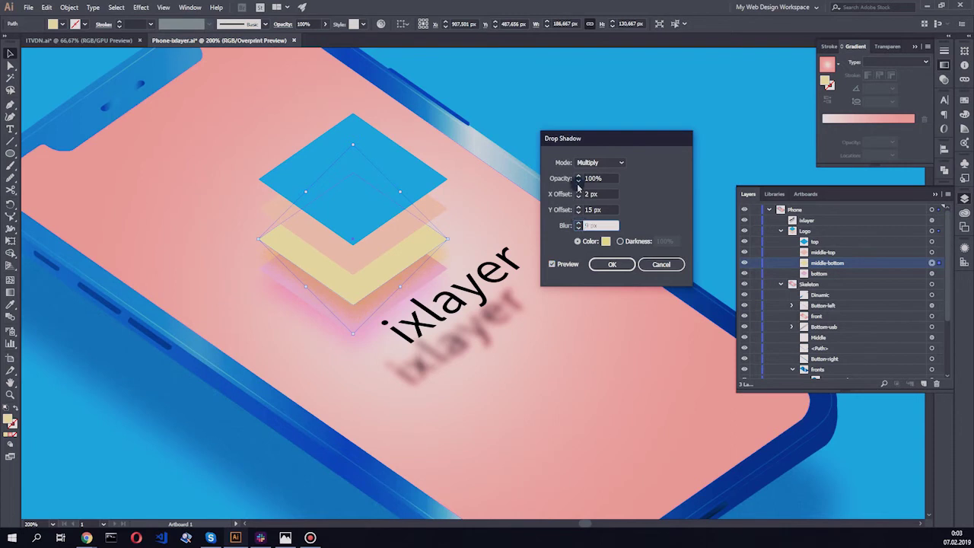
pyautogui.click(605, 242)
pyautogui.click(626, 187)
pyautogui.click(649, 158)
pyautogui.click(796, 154)
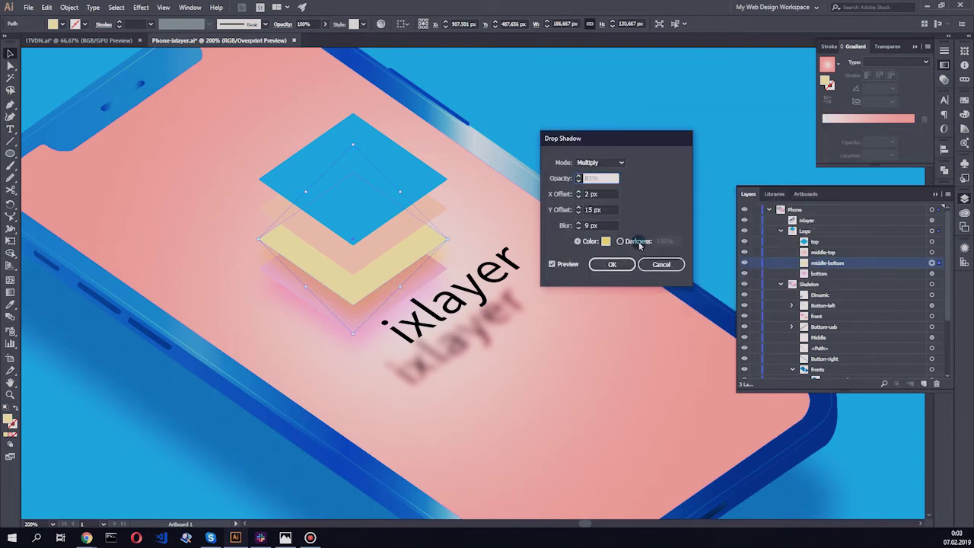
pyautogui.click(613, 264)
pyautogui.moveTo(454, 238); pyautogui.dragTo(533, 203)
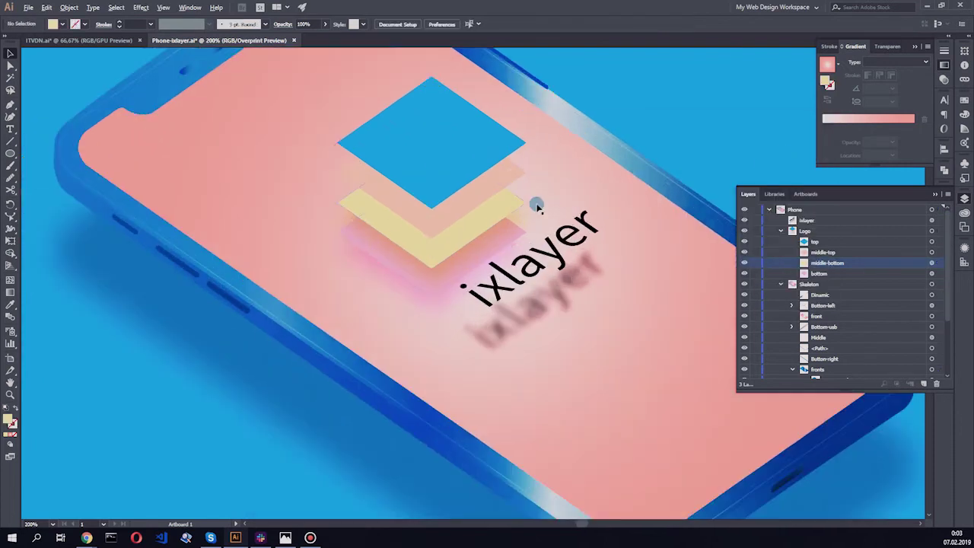
# - Add a peach-tinted drop shadow at 100% opacity to the middle-top layer
pyautogui.click(931, 252)
pyautogui.doubleClick(827, 63)
pyautogui.click(796, 169)
pyautogui.click(141, 7)
pyautogui.click(175, 124)
pyautogui.click(606, 241)
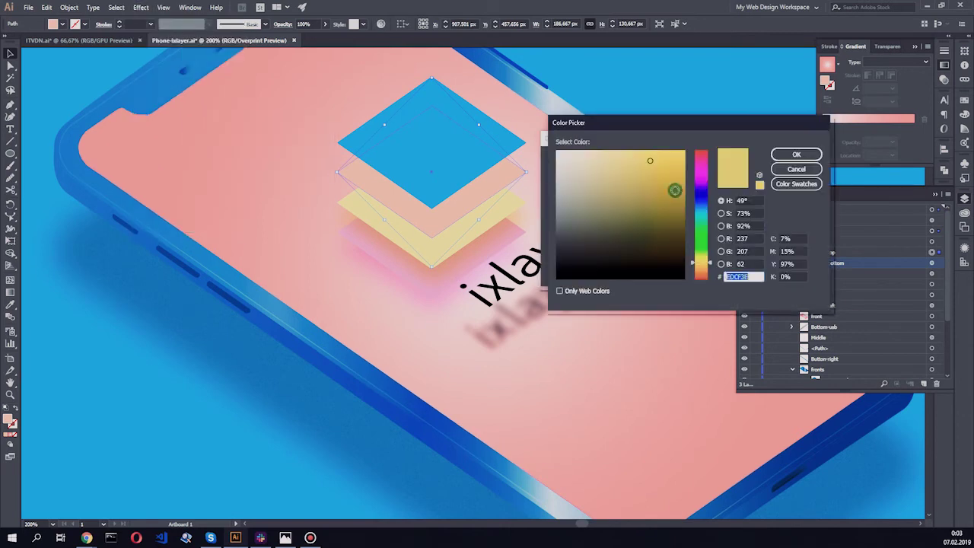
pyautogui.click(796, 169)
pyautogui.doubleClick(592, 178)
pyautogui.write('100')
pyautogui.click(597, 225)
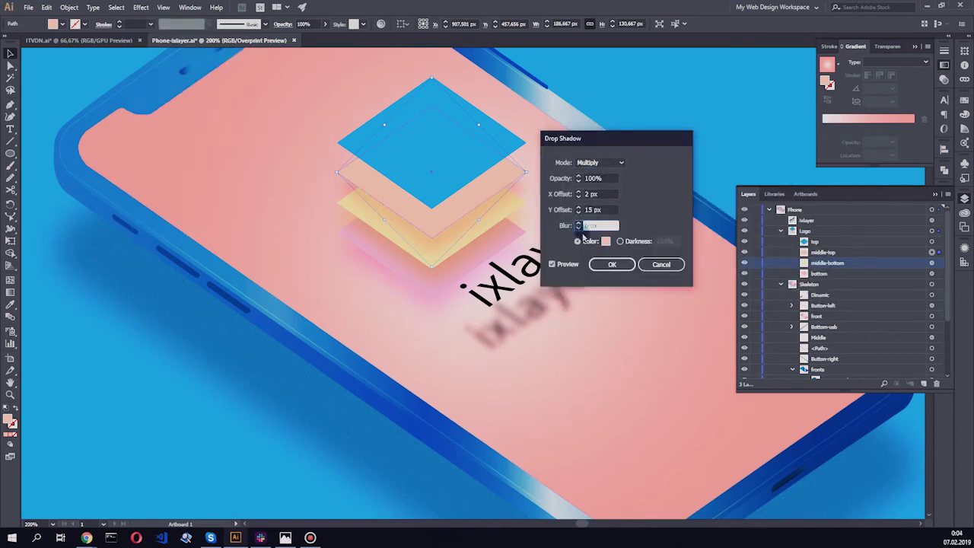
pyautogui.press('Return')
# - Add a blue-tinted drop shadow to the top blue square
pyautogui.click(931, 241)
pyautogui.click(162, 7)
pyautogui.click(9, 419)
pyautogui.doubleClick(10, 419)
pyautogui.click(795, 146)
pyautogui.click(141, 6)
pyautogui.click(175, 32)
pyautogui.click(606, 242)
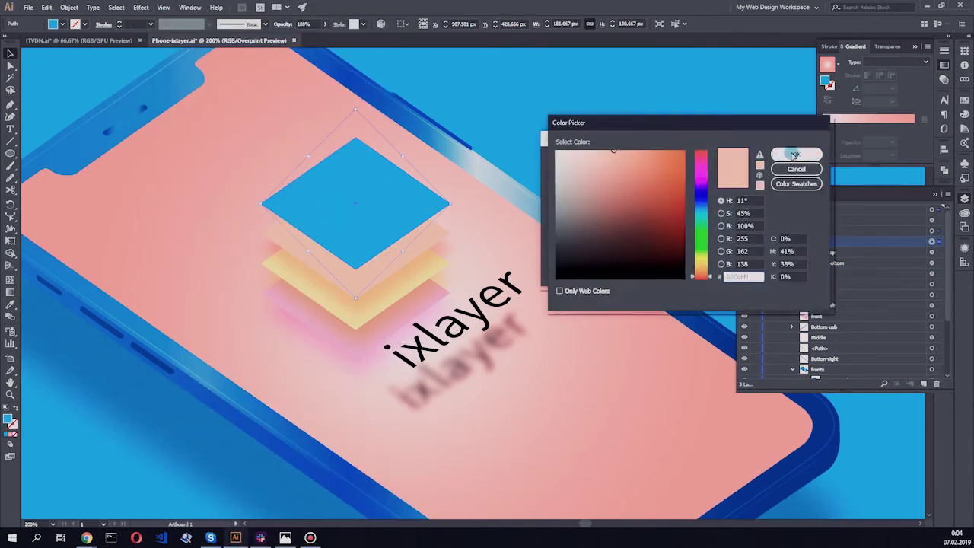
pyautogui.click(796, 152)
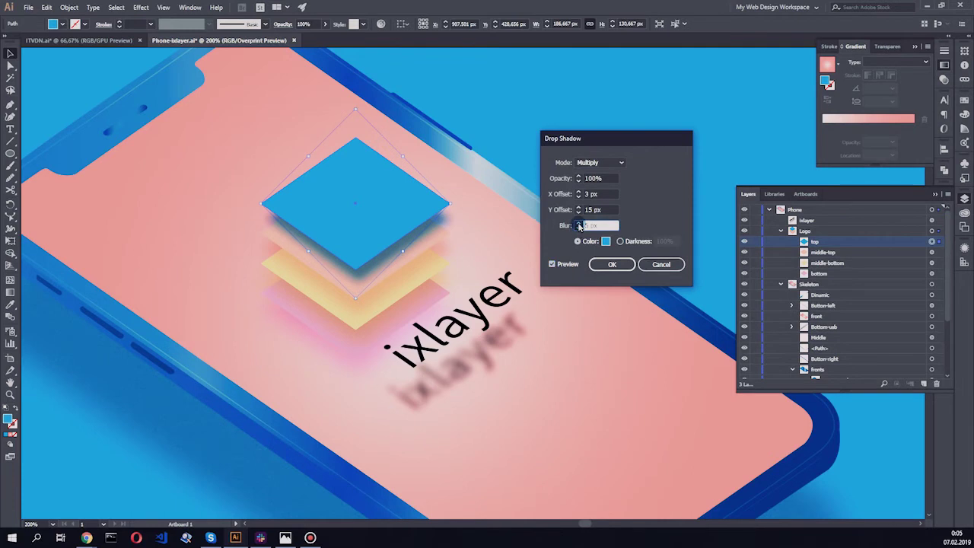
pyautogui.click(611, 264)
pyautogui.click(624, 160)
pyautogui.hotkey('ctrl', '1')
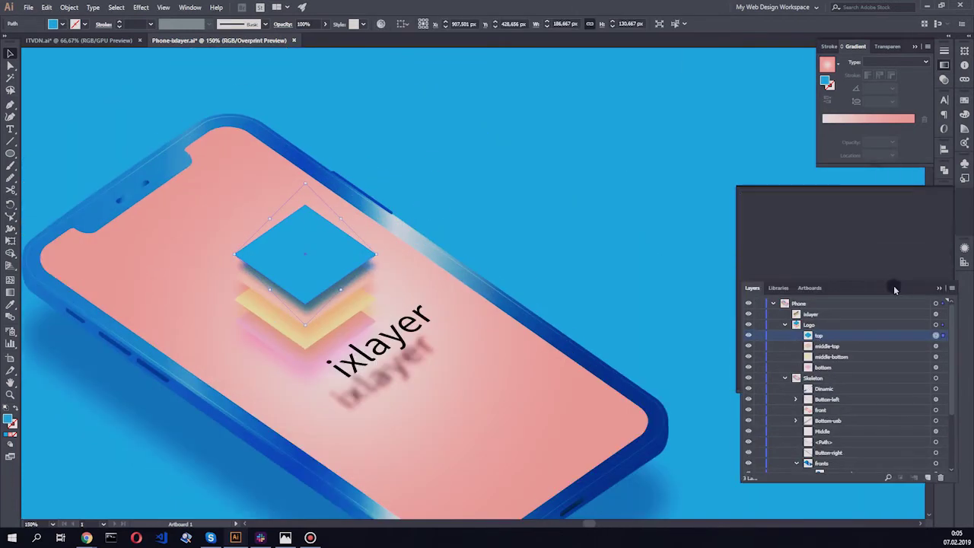
# - Re-edit the blue square's shadow to 68% opacity, 3 px by 15 px offset, 6 px blur
pyautogui.click(875, 274)
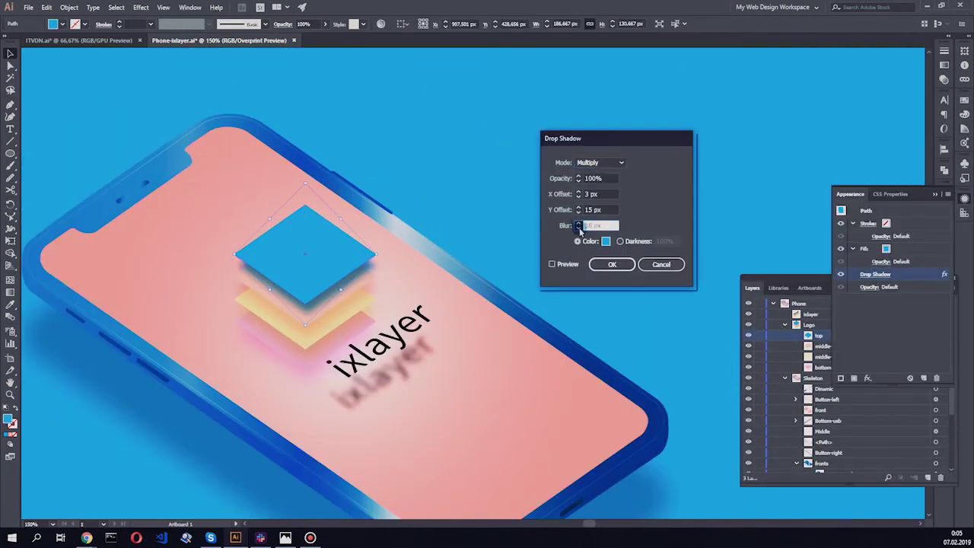
pyautogui.click(578, 179)
pyautogui.click(551, 264)
pyautogui.write('68')
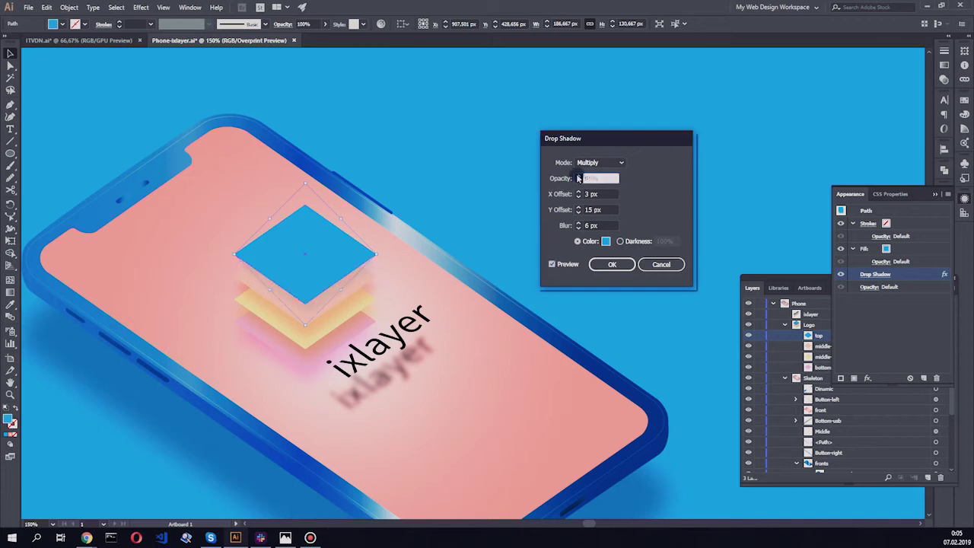
pyautogui.click(580, 225)
pyautogui.press('Return')
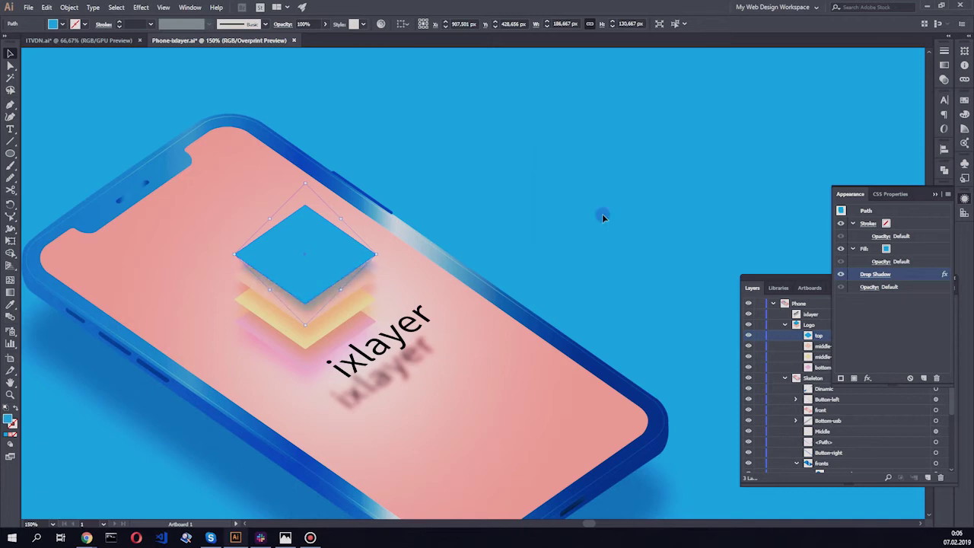
pyautogui.hotkey('ctrl', 'shift', 'a')
pyautogui.hotkey('ctrl', '0')
pyautogui.hotkey('ctrl', '1')
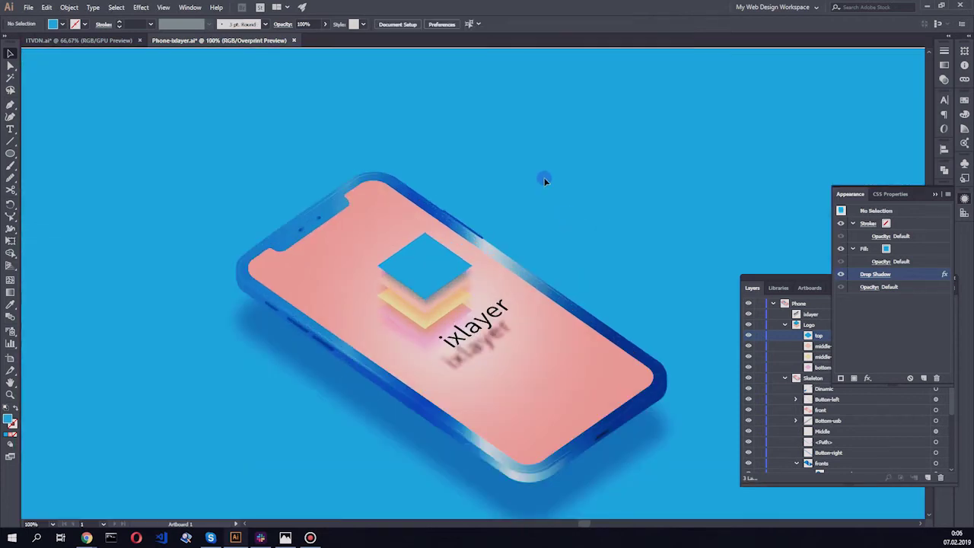
pyautogui.hotkey('ctrl', '0')
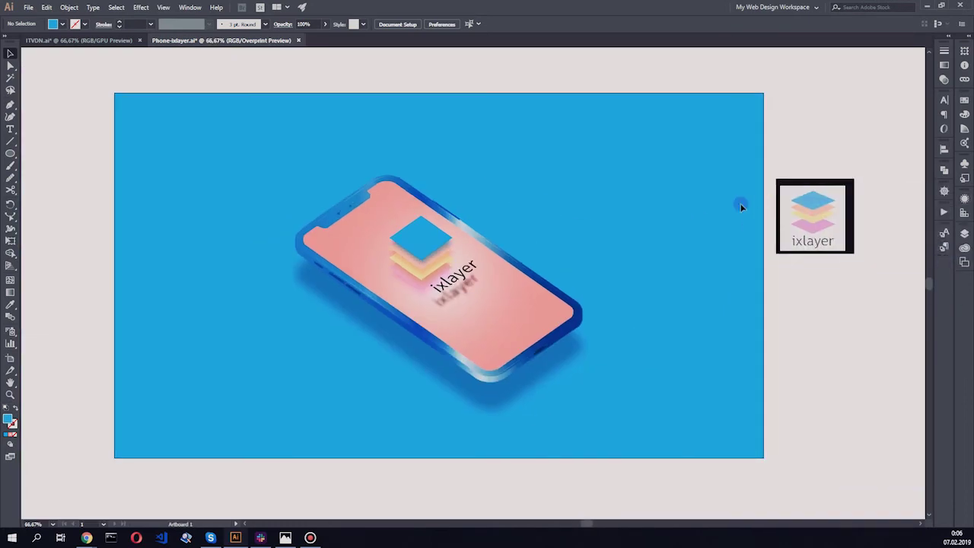